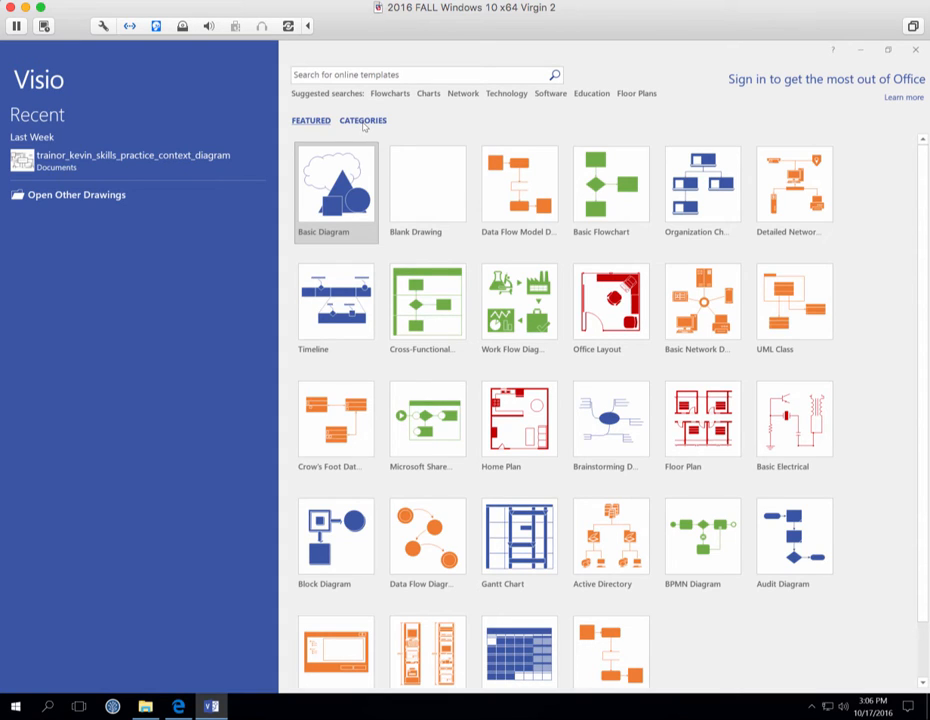
# - Create a new UML Use Case drawing in US units from the Software and Database template category
pyautogui.click(362, 121)
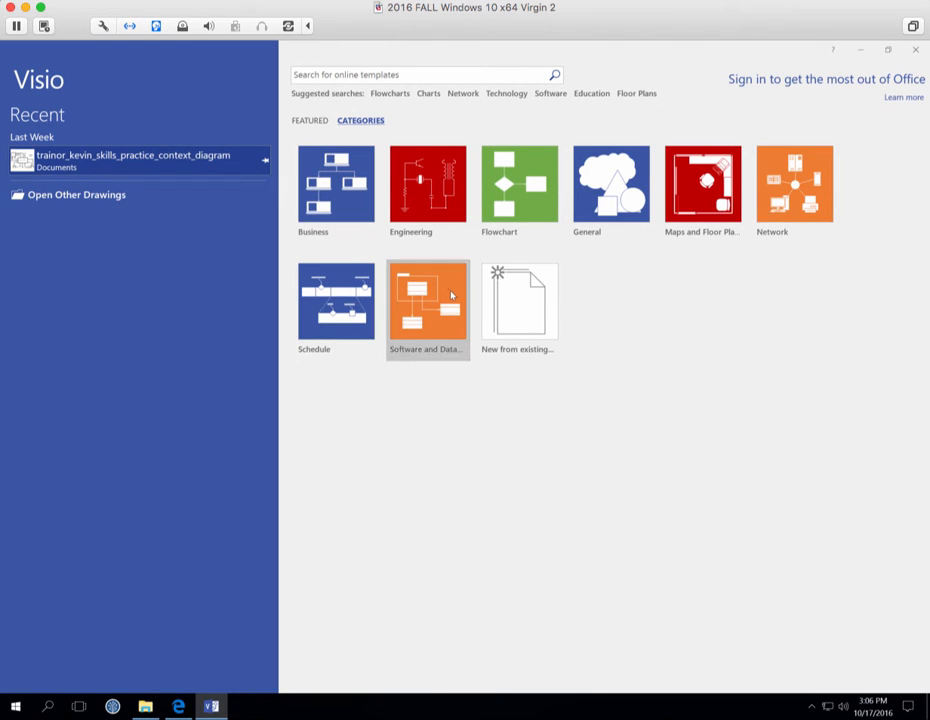
pyautogui.click(440, 334)
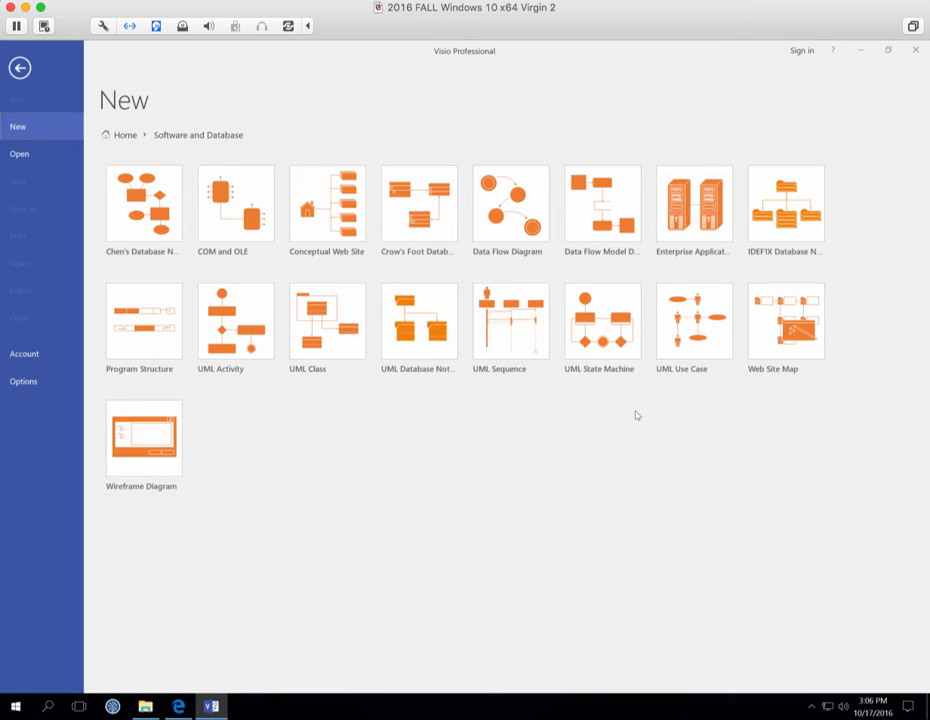
pyautogui.click(690, 342)
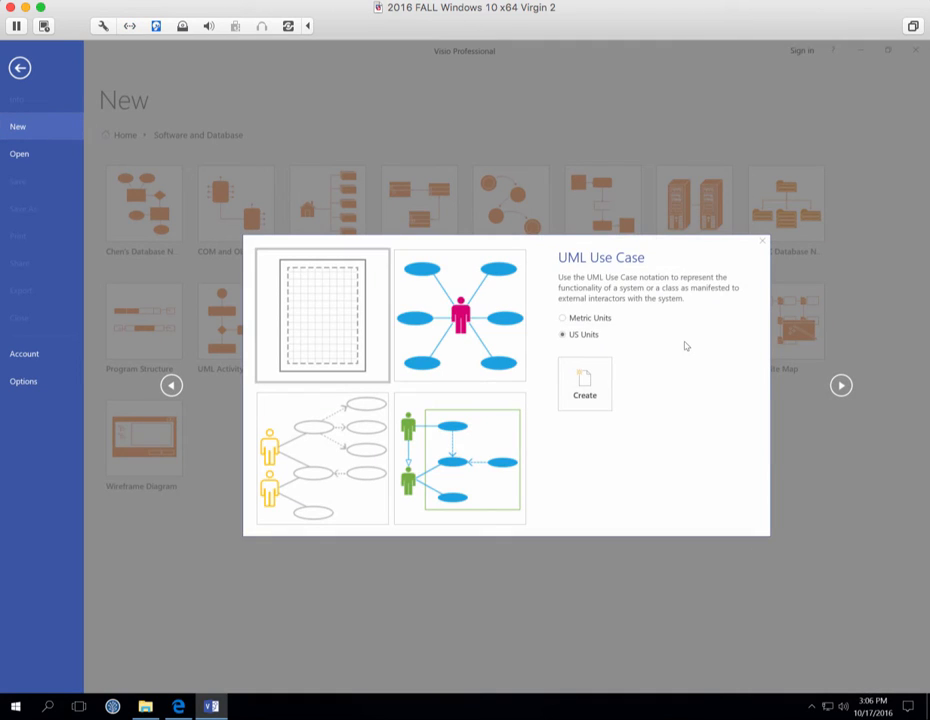
pyautogui.click(583, 390)
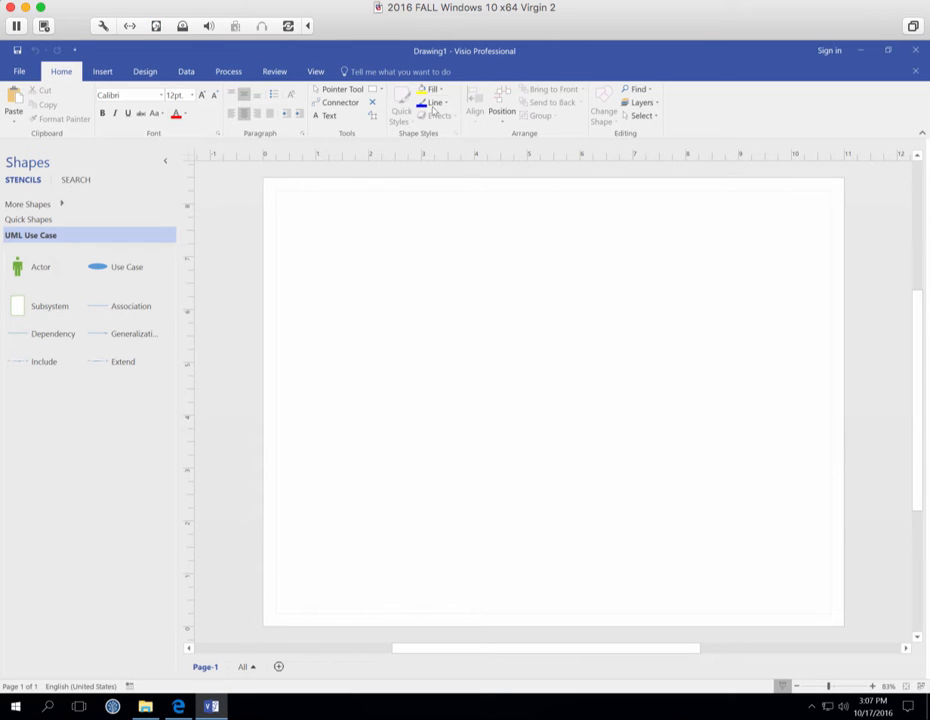
# - Change the page orientation to portrait
pyautogui.click(146, 72)
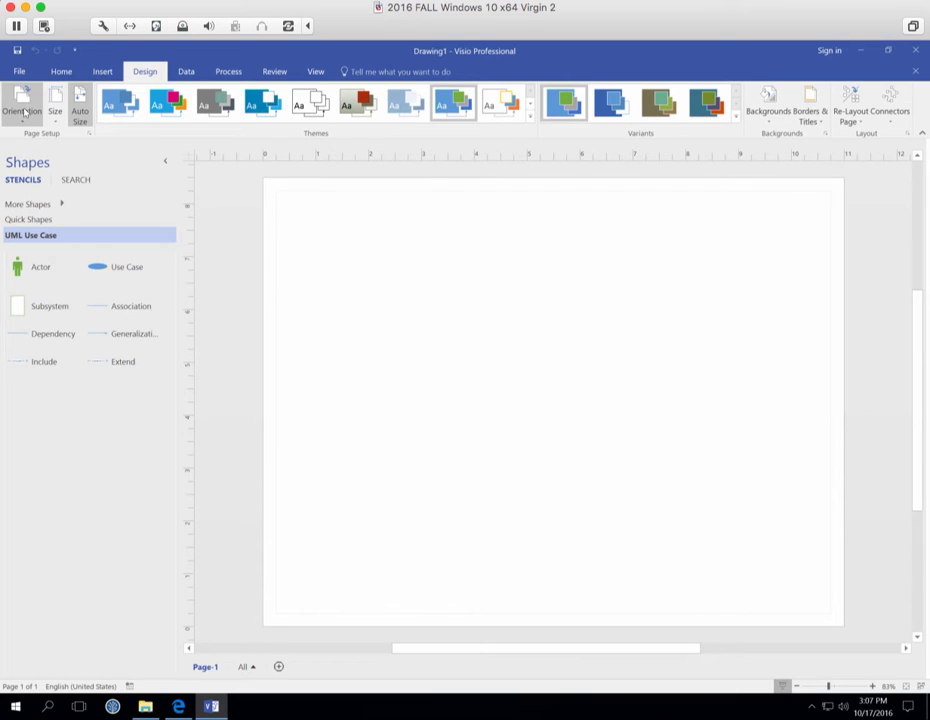
pyautogui.click(24, 112)
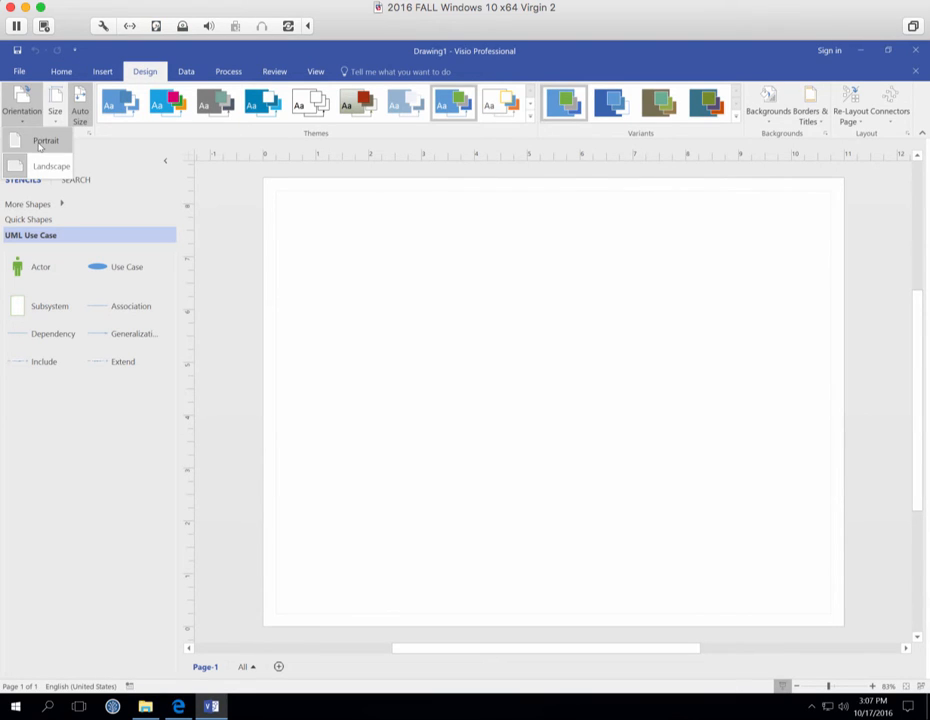
pyautogui.click(39, 146)
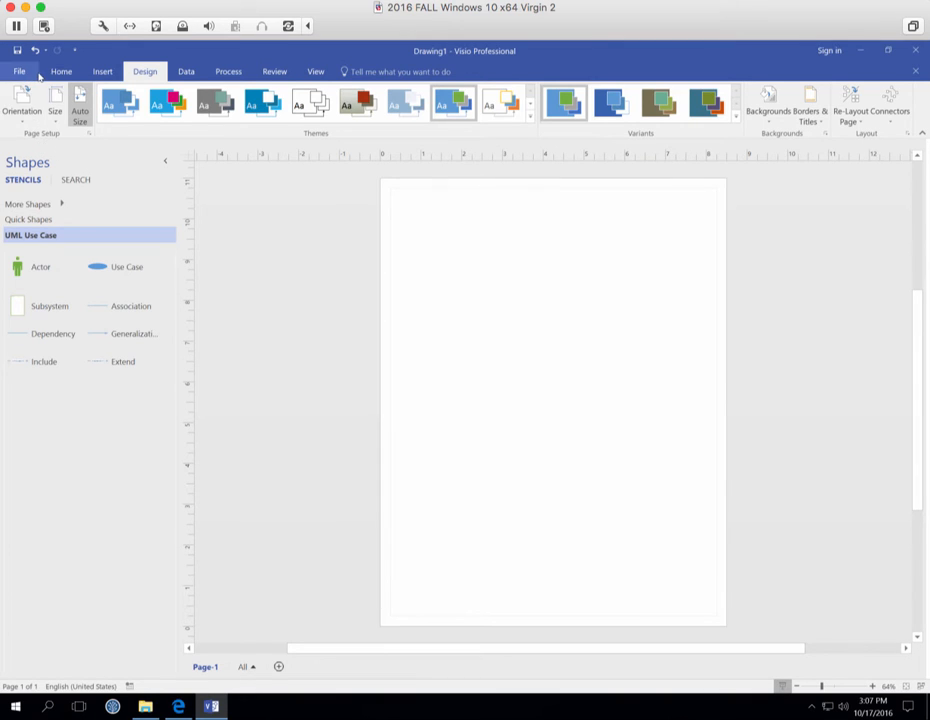
pyautogui.click(61, 72)
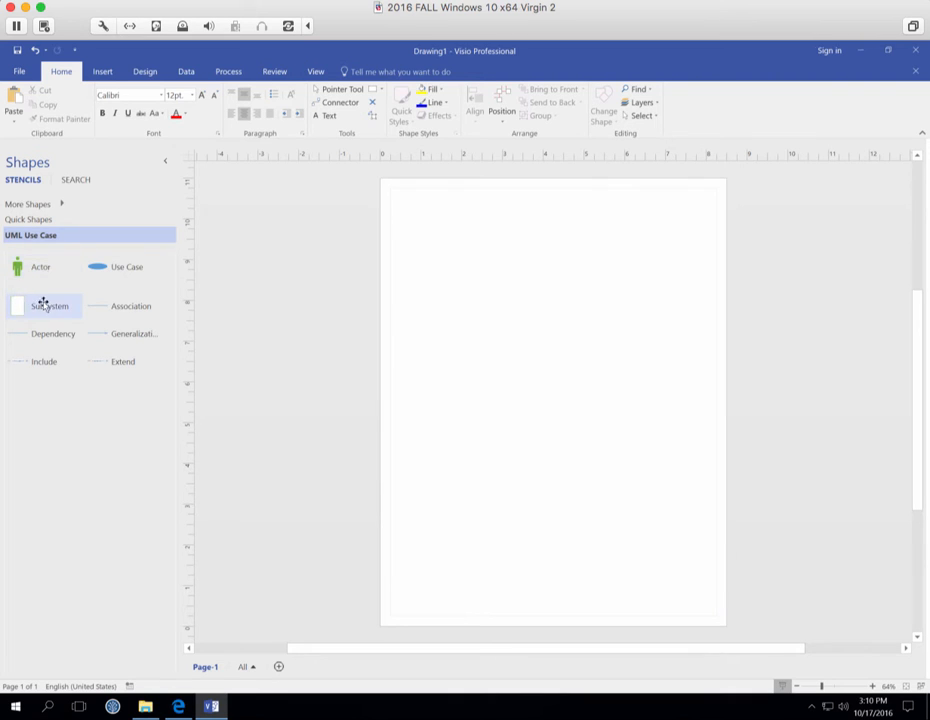
# - Place a Subsystem shape on the page and resize it to about 4.5 in wide by 8.8 in high, centred horizontally
pyautogui.moveTo(25, 310); pyautogui.dragTo(477, 280)
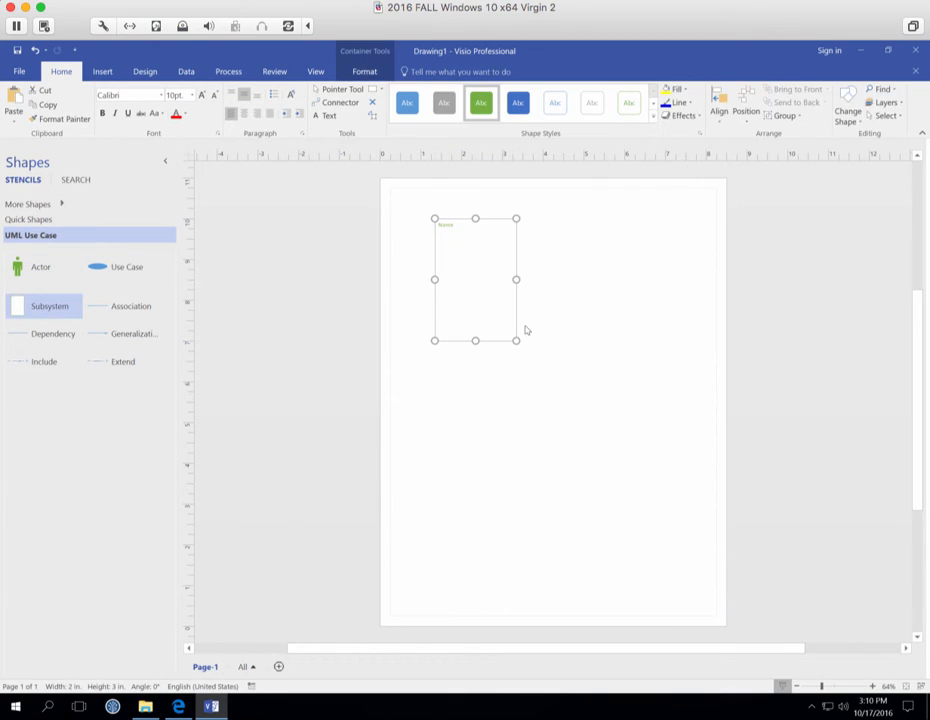
pyautogui.moveTo(513, 338); pyautogui.dragTo(619, 592)
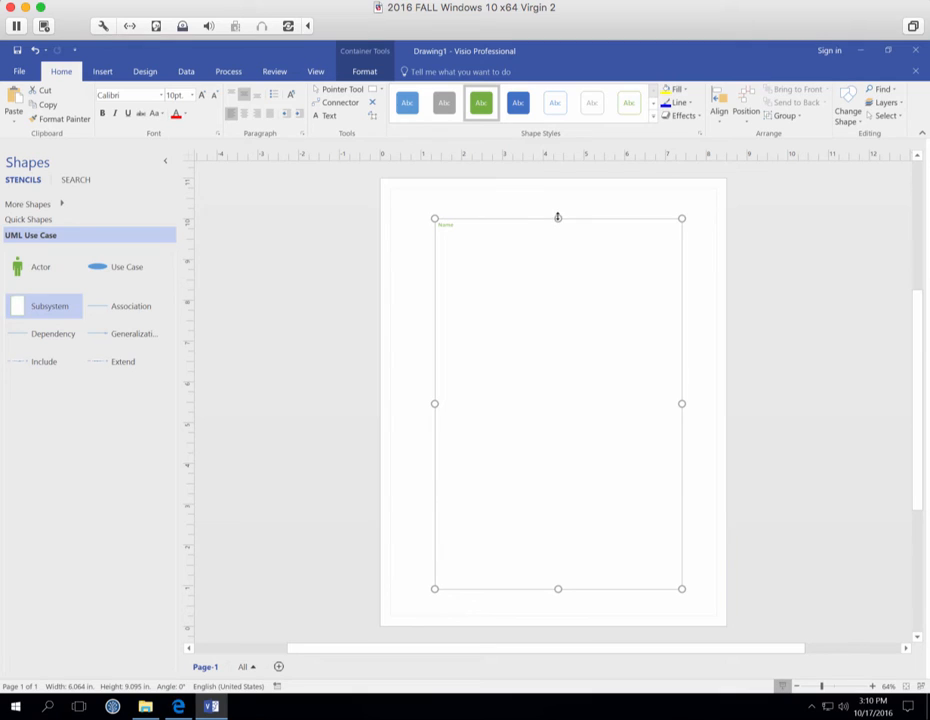
pyautogui.moveTo(558, 218); pyautogui.dragTo(558, 226)
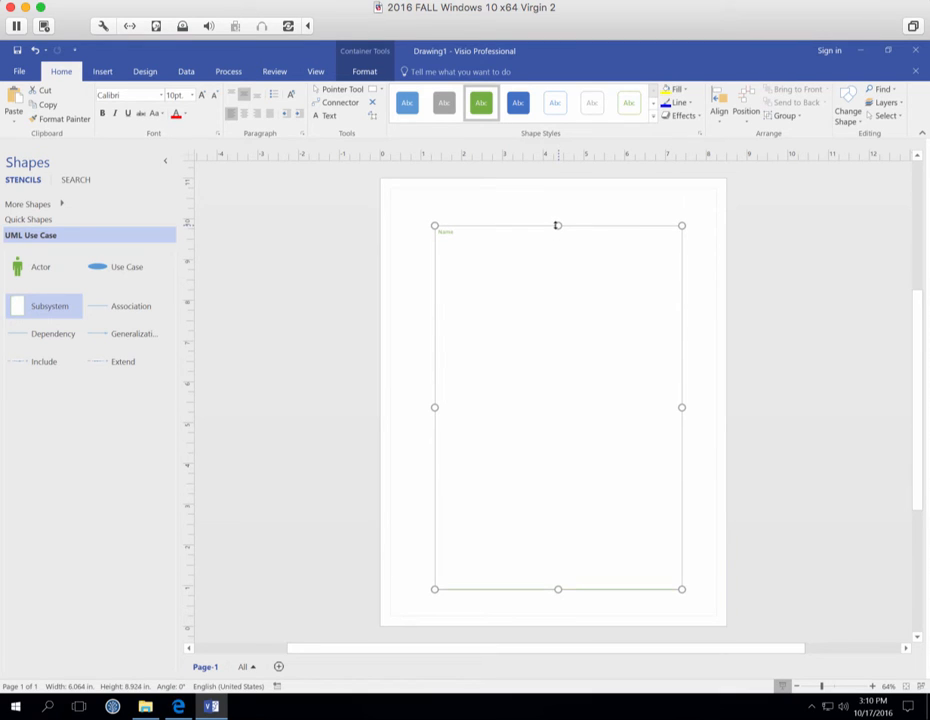
pyautogui.moveTo(558, 226); pyautogui.dragTo(556, 229)
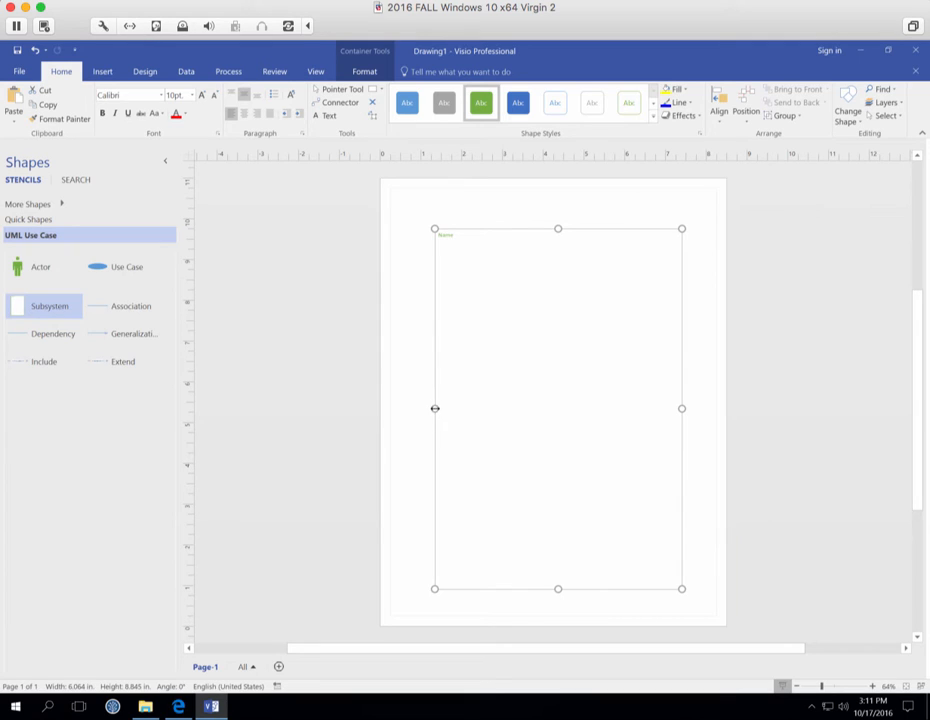
pyautogui.moveTo(435, 408); pyautogui.dragTo(444, 408)
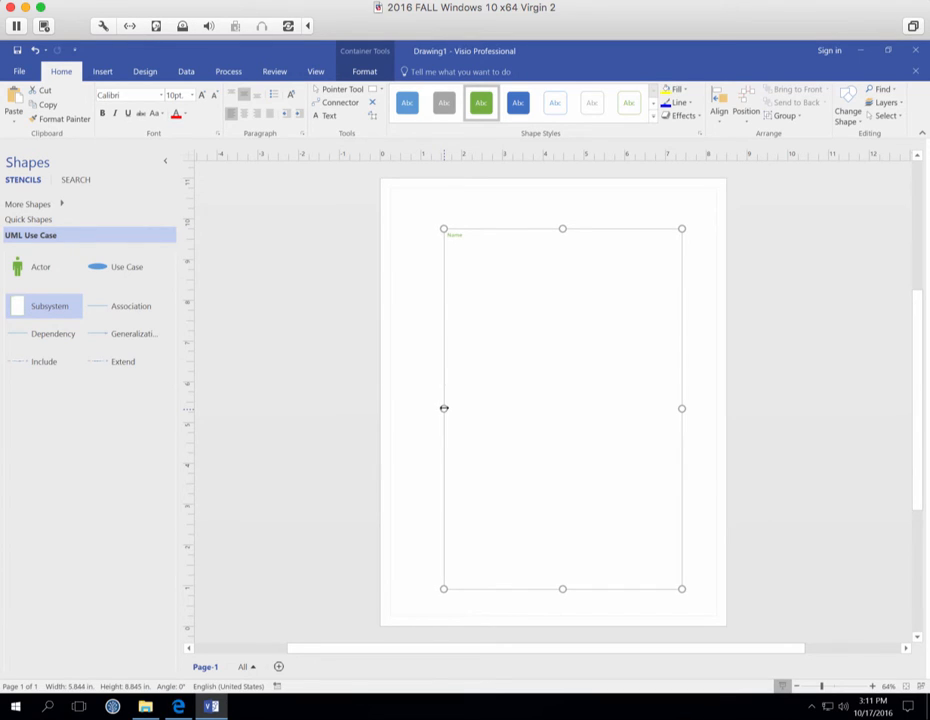
pyautogui.moveTo(683, 408); pyautogui.dragTo(644, 411)
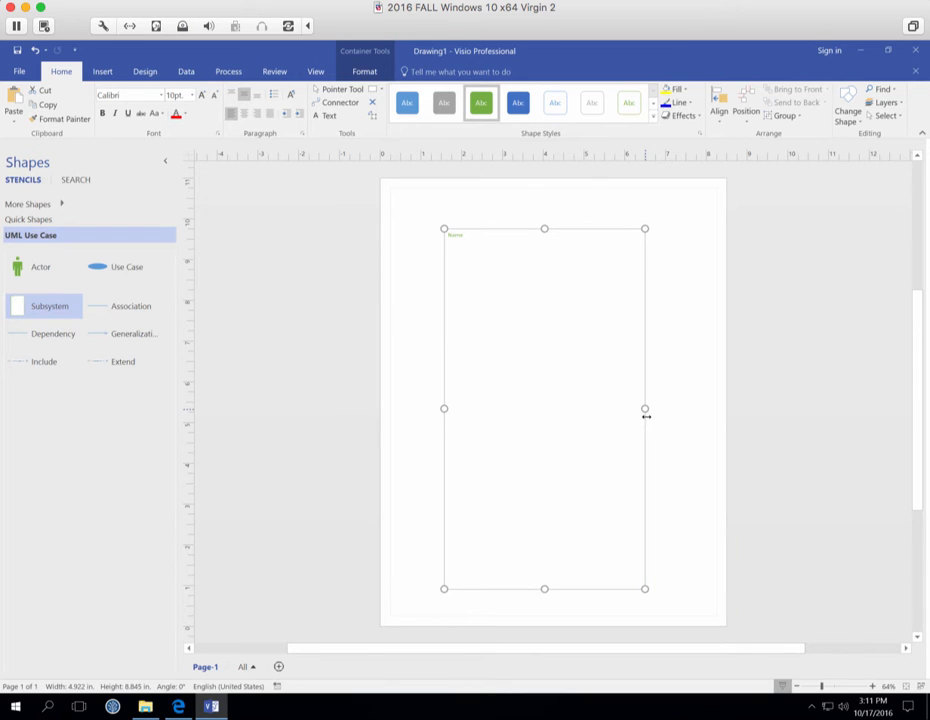
pyautogui.moveTo(444, 408); pyautogui.dragTo(461, 407)
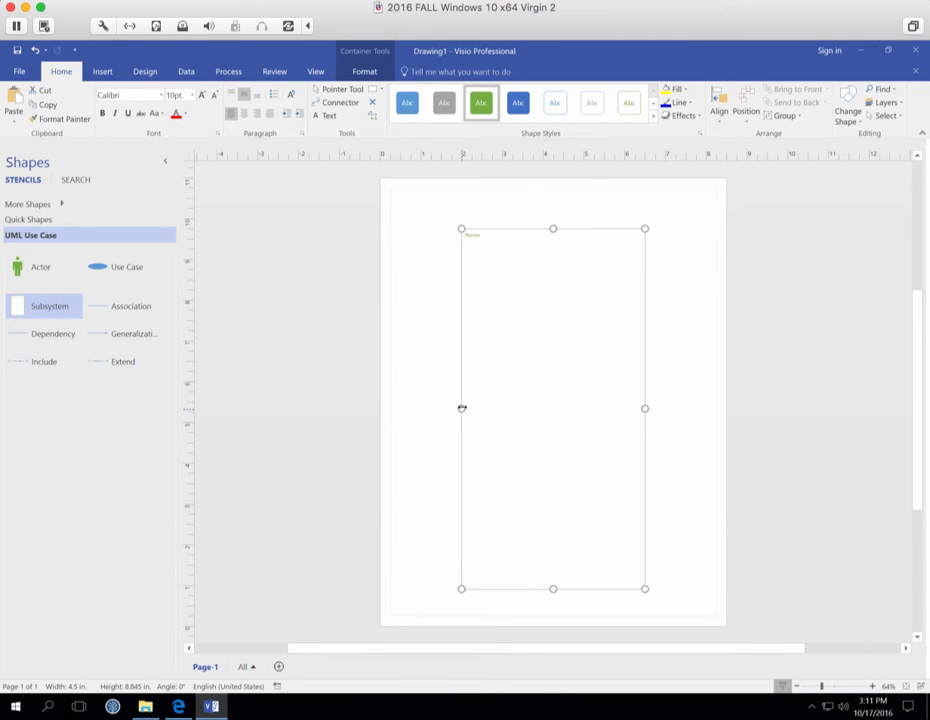
# - Title the subsystem box "Student-Facing Use Cases"
pyautogui.doubleClick(473, 237)
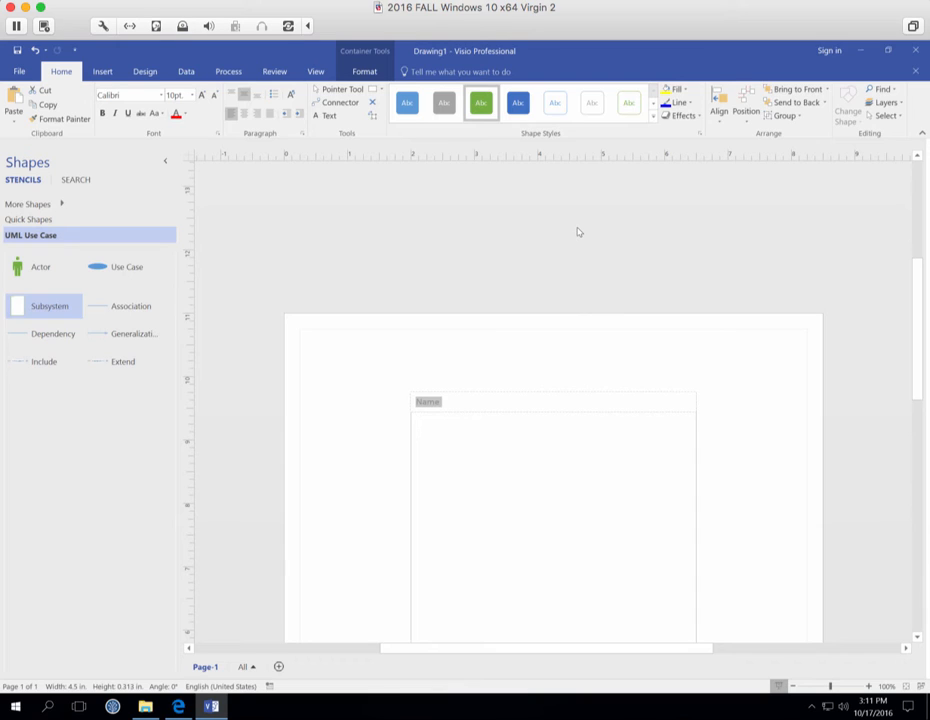
pyautogui.write('Student-F')
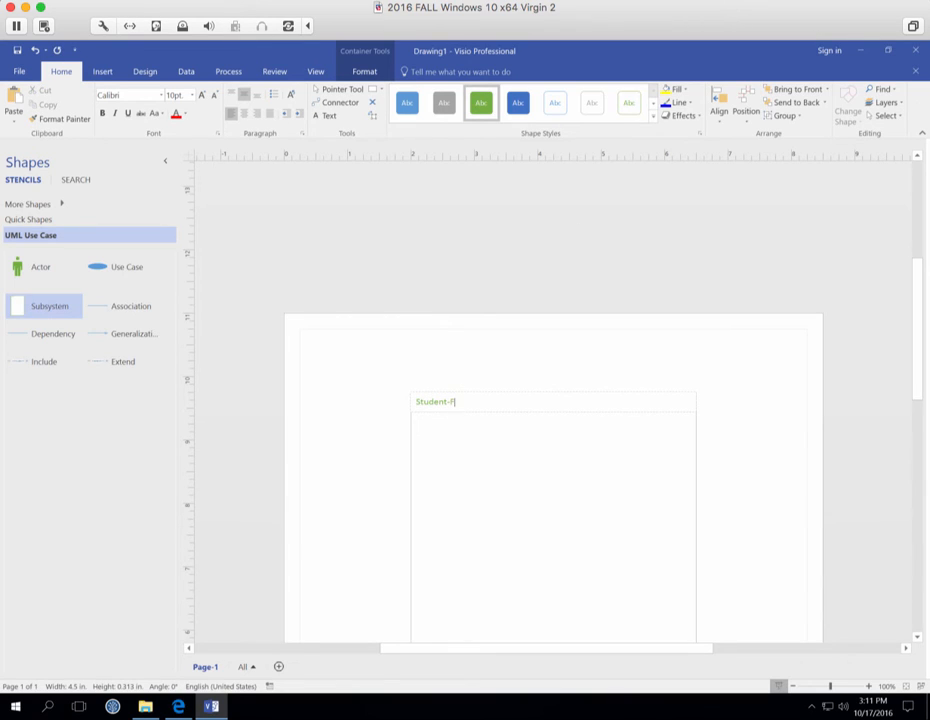
pyautogui.write('acing Use Cases')
pyautogui.click(768, 448)
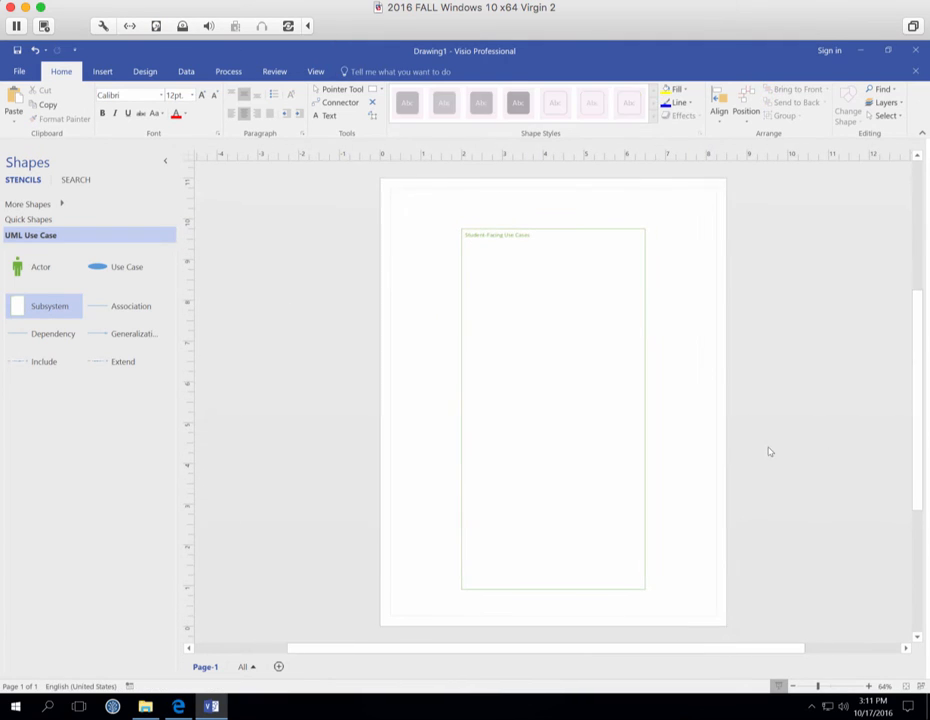
# - Add an Actor shape outside the subsystem's left edge, in its upper half, and label it "Student"
pyautogui.scroll(-4, 768, 451)
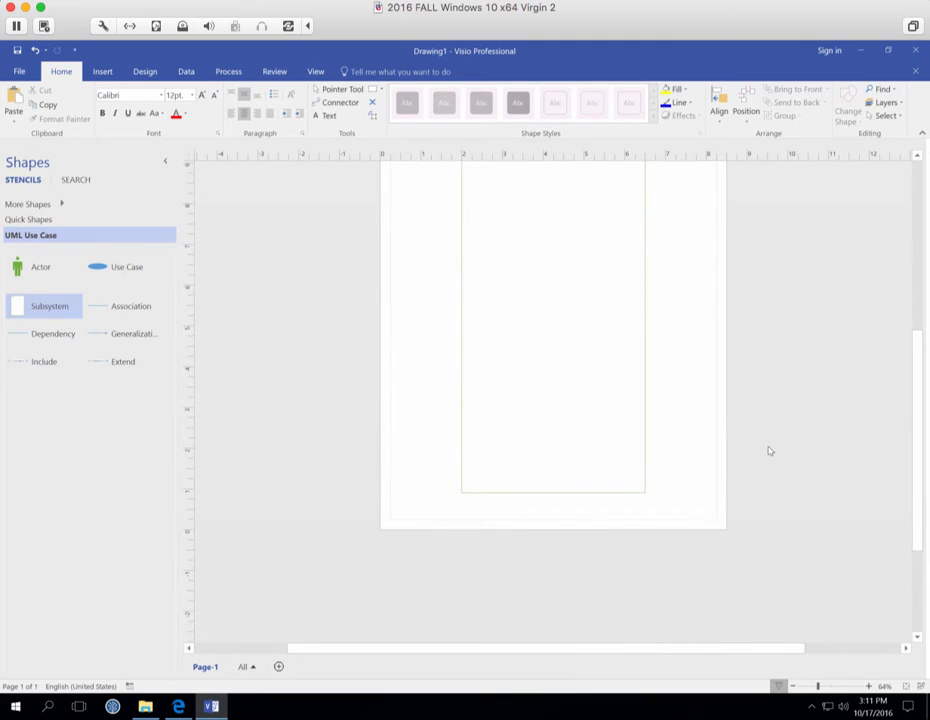
pyautogui.scroll(4, 773, 436)
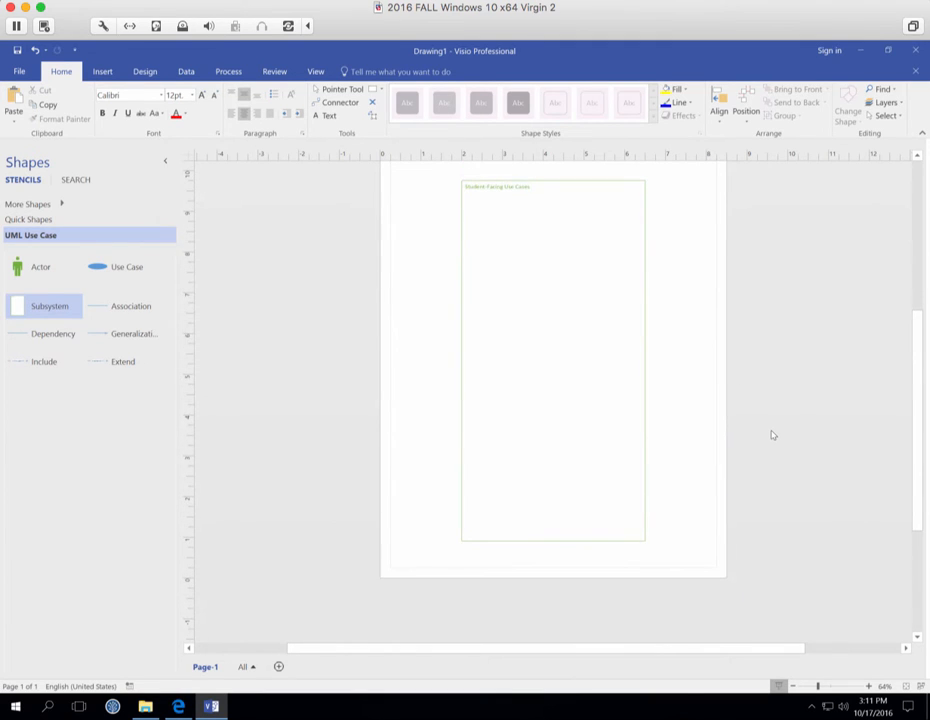
pyautogui.scroll(-1, 773, 432)
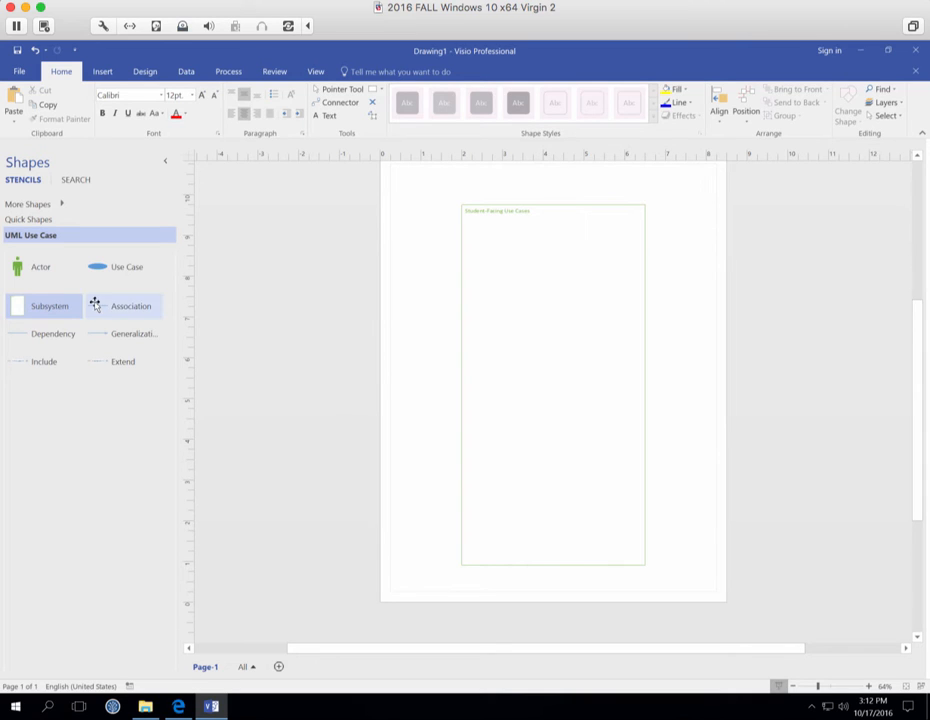
pyautogui.moveTo(101, 271); pyautogui.dragTo(416, 316)
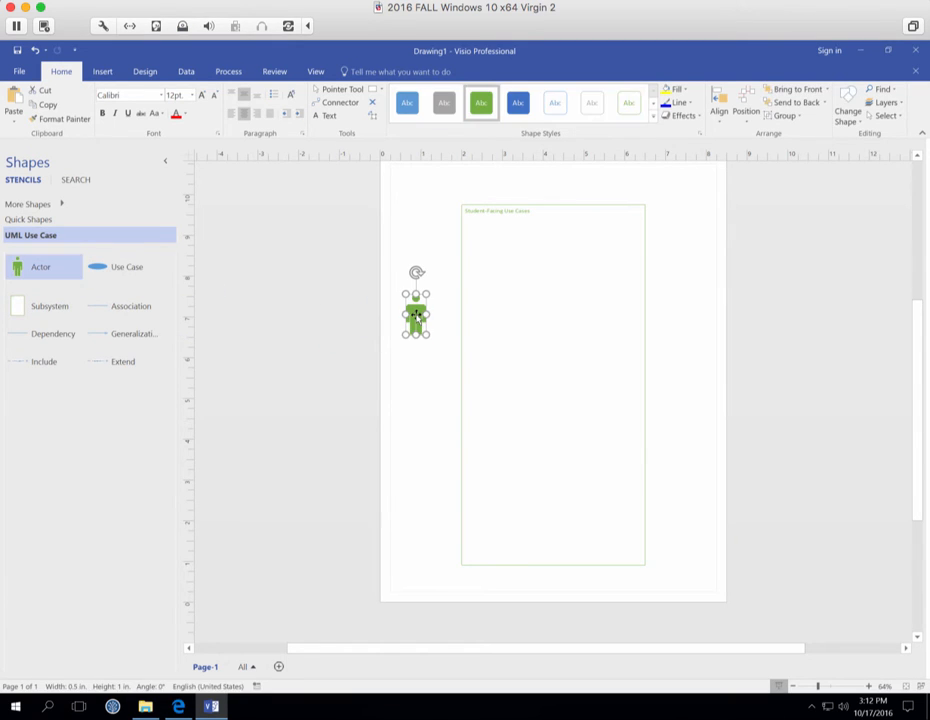
pyautogui.doubleClick(414, 316)
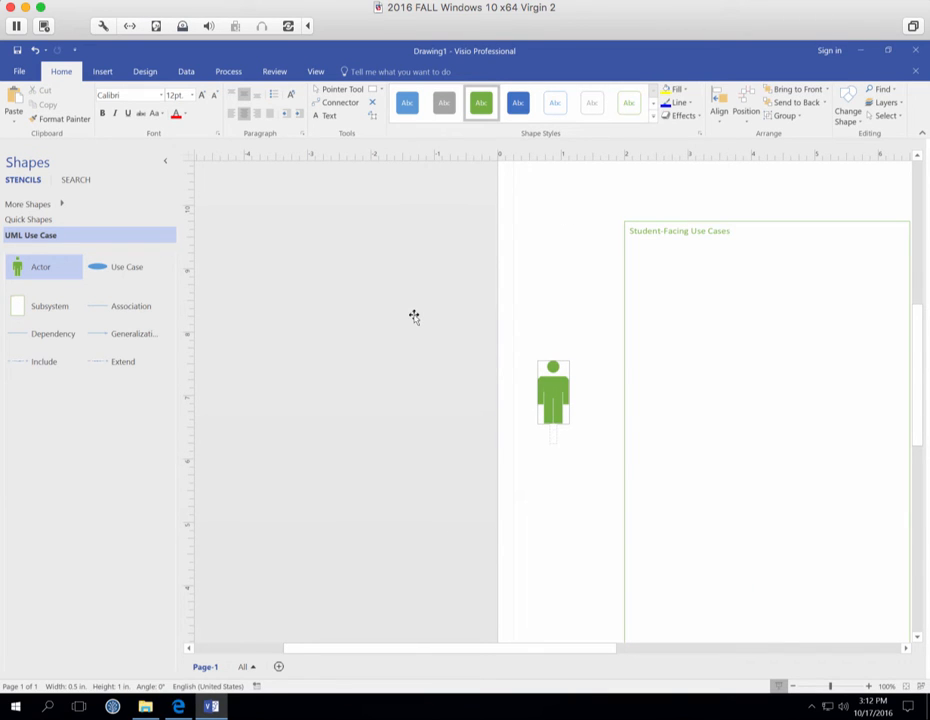
pyautogui.write('Student')
pyautogui.click(555, 508)
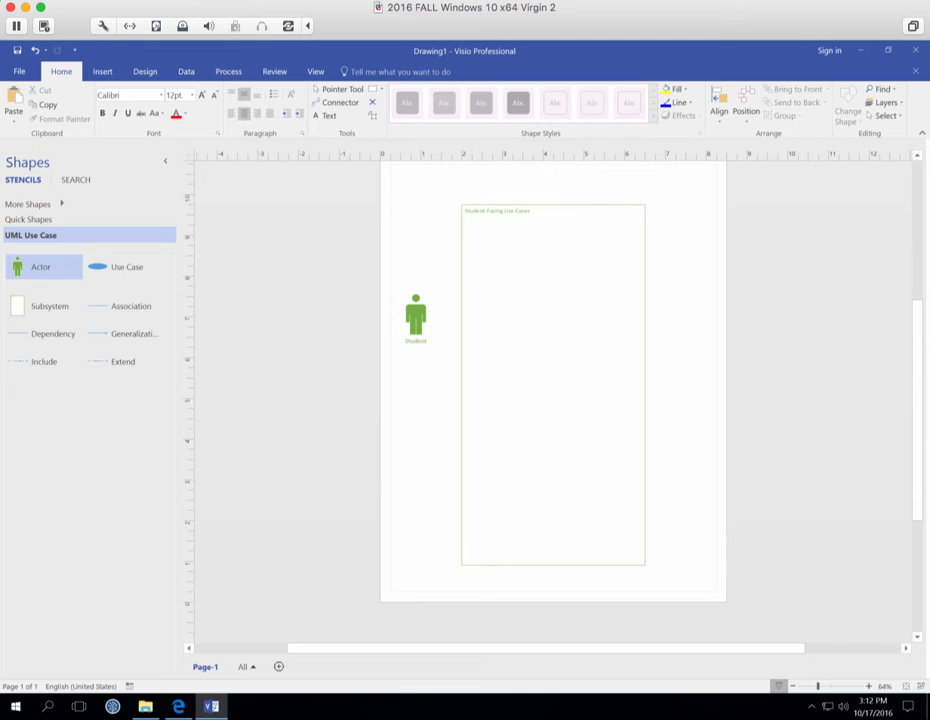
# - Place two Use Case ovals inside the subsystem, one directly below the other, near the Student actor's height
pyautogui.click(929, 0)
pyautogui.click(926, 16)
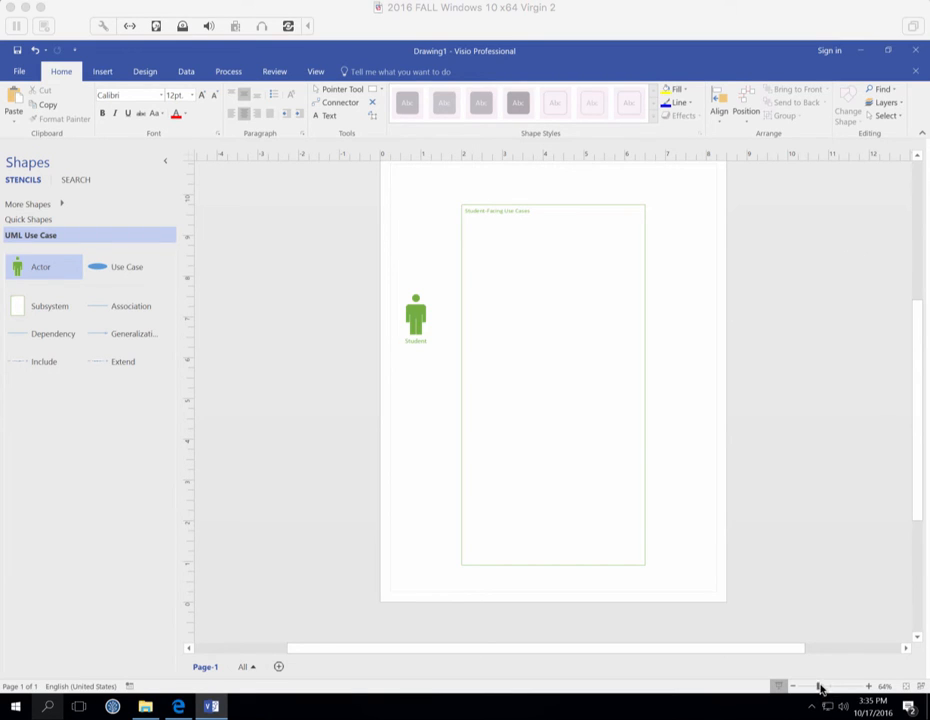
pyautogui.moveTo(819, 687); pyautogui.dragTo(840, 688)
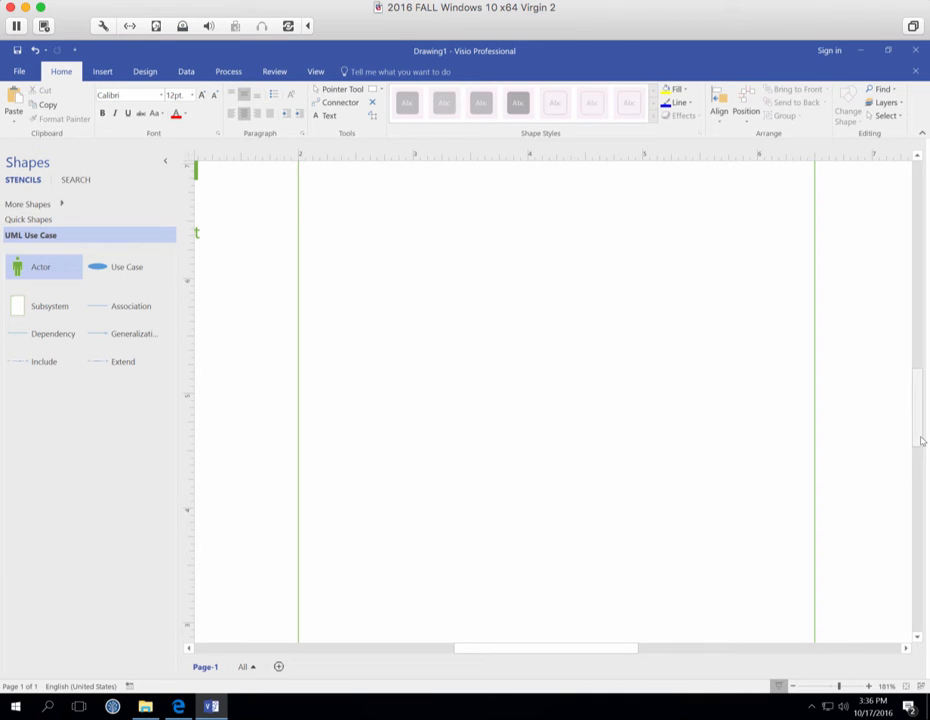
pyautogui.moveTo(921, 422); pyautogui.dragTo(924, 382)
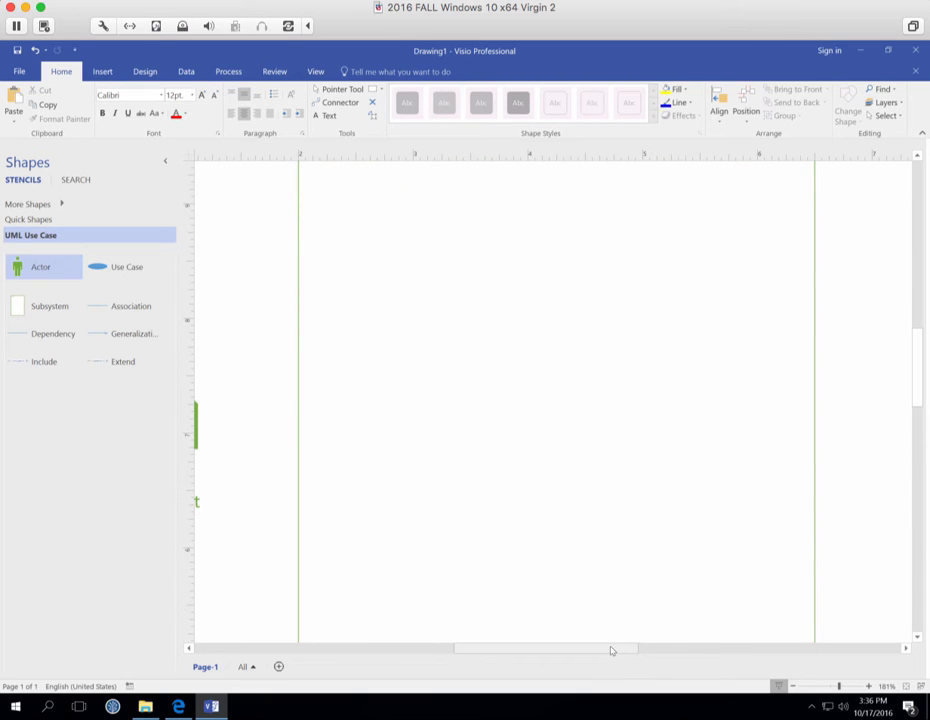
pyautogui.moveTo(613, 652); pyautogui.dragTo(577, 653)
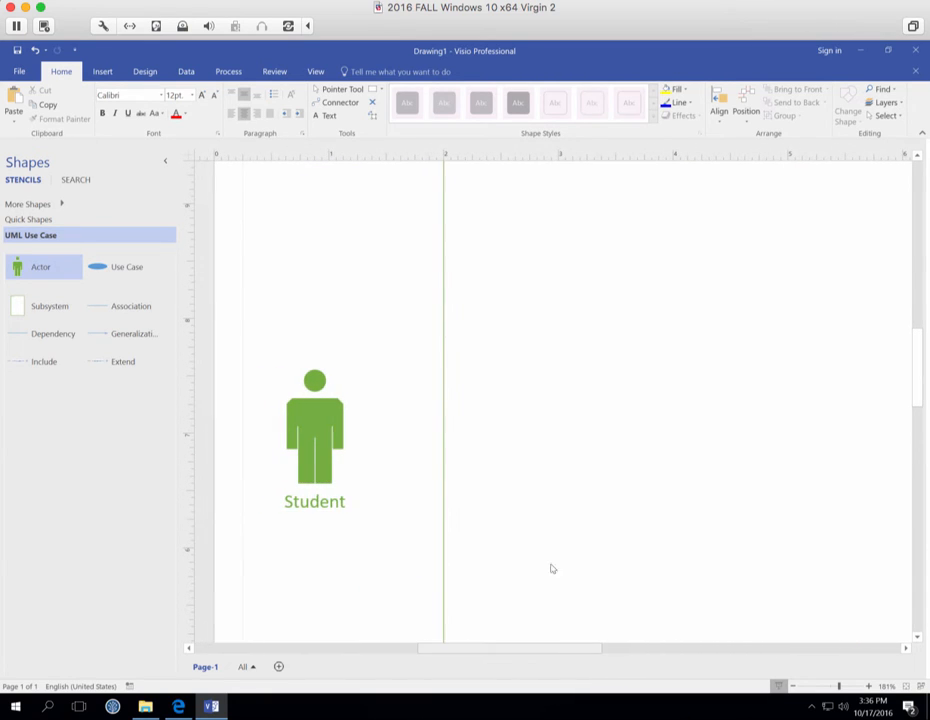
pyautogui.scroll(1, 562, 484)
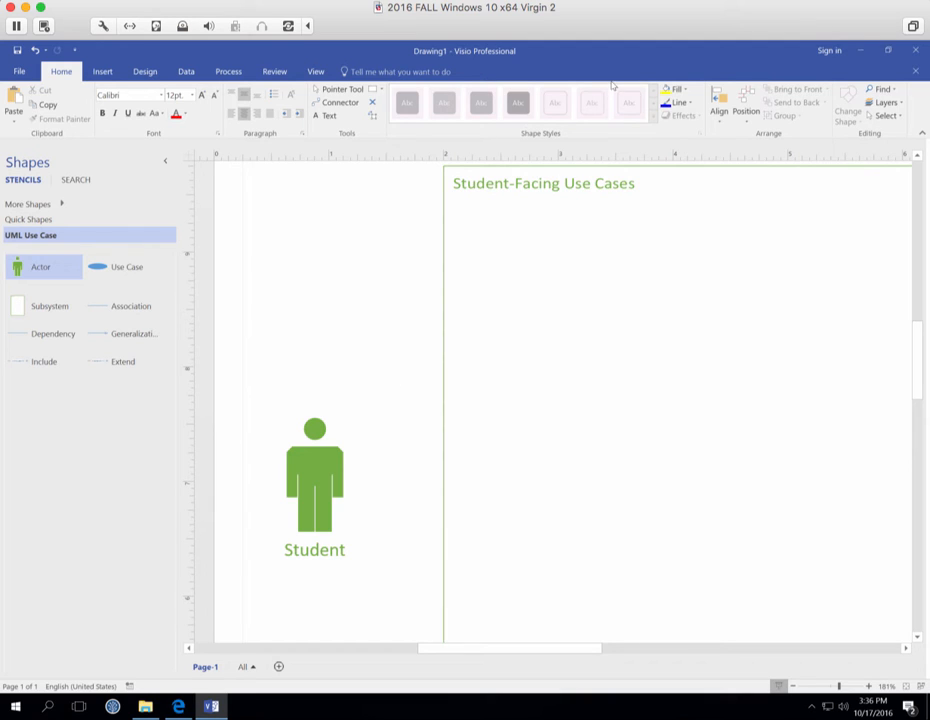
pyautogui.click(111, 265)
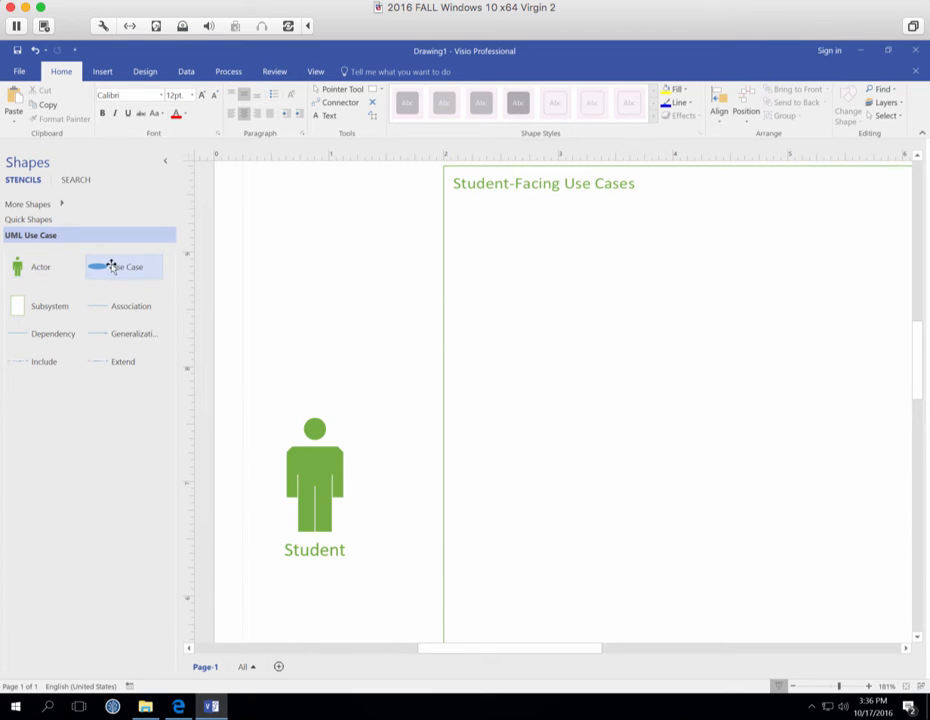
pyautogui.moveTo(111, 265); pyautogui.dragTo(698, 356)
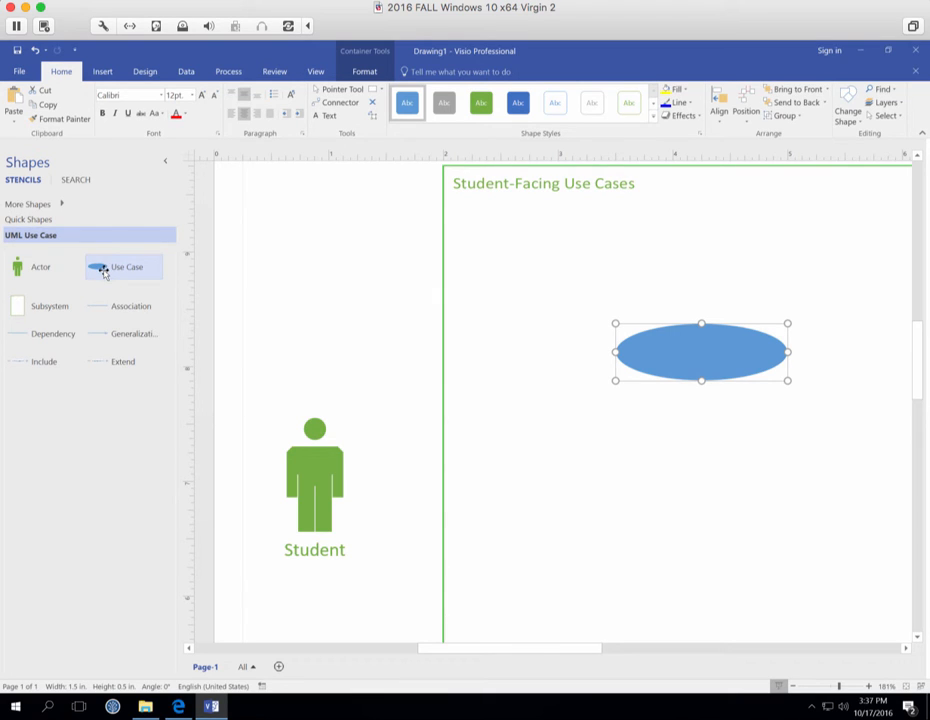
pyautogui.moveTo(94, 268); pyautogui.dragTo(706, 562)
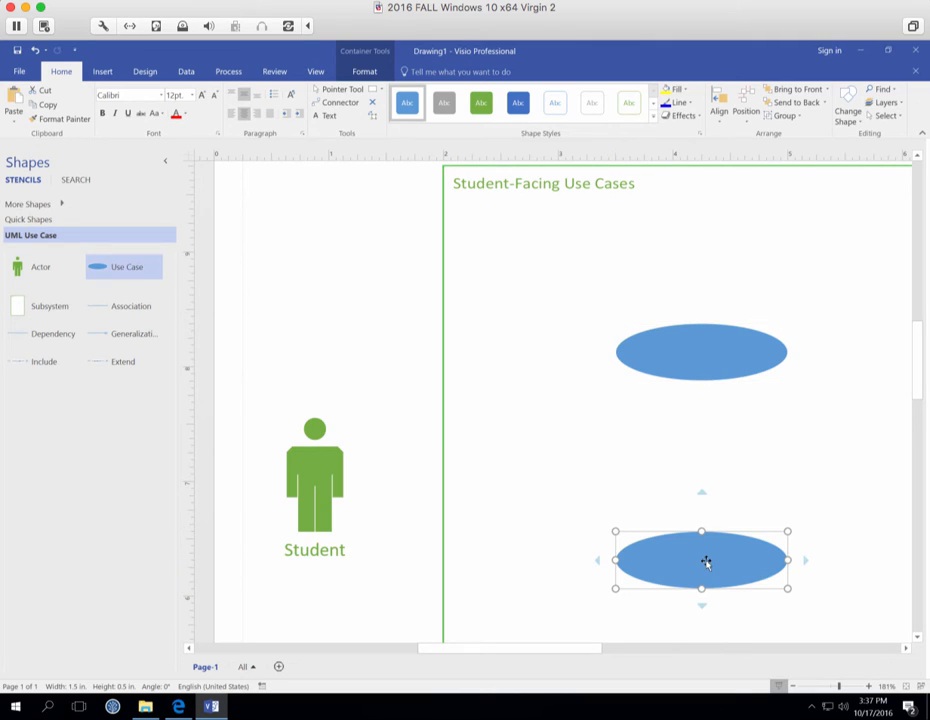
# - Label the upper use case oval "Log Attendance"
pyautogui.click(689, 348)
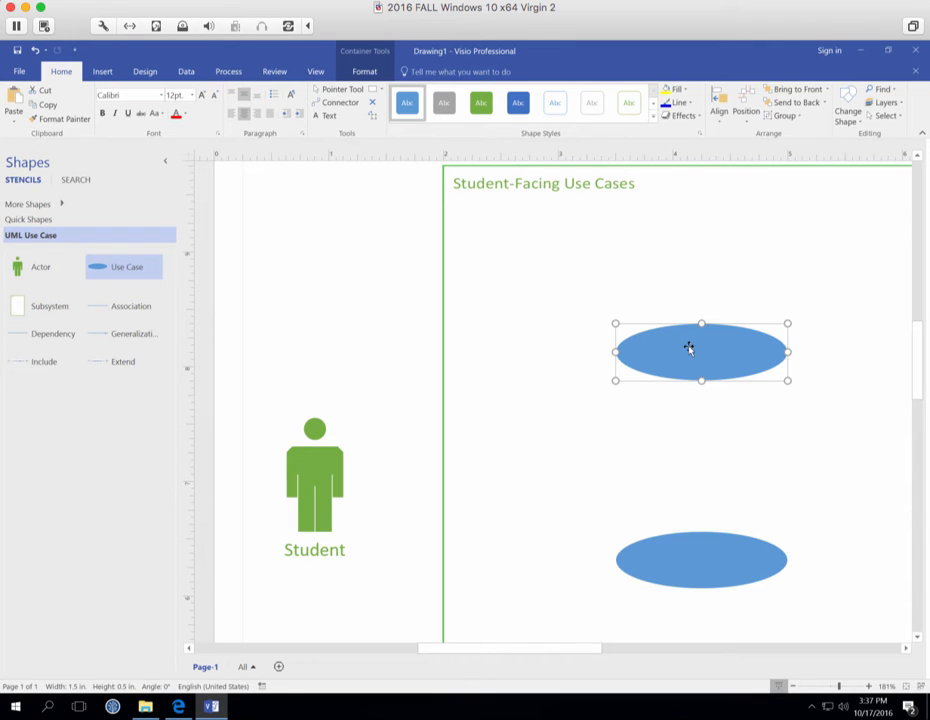
pyautogui.doubleClick(689, 348)
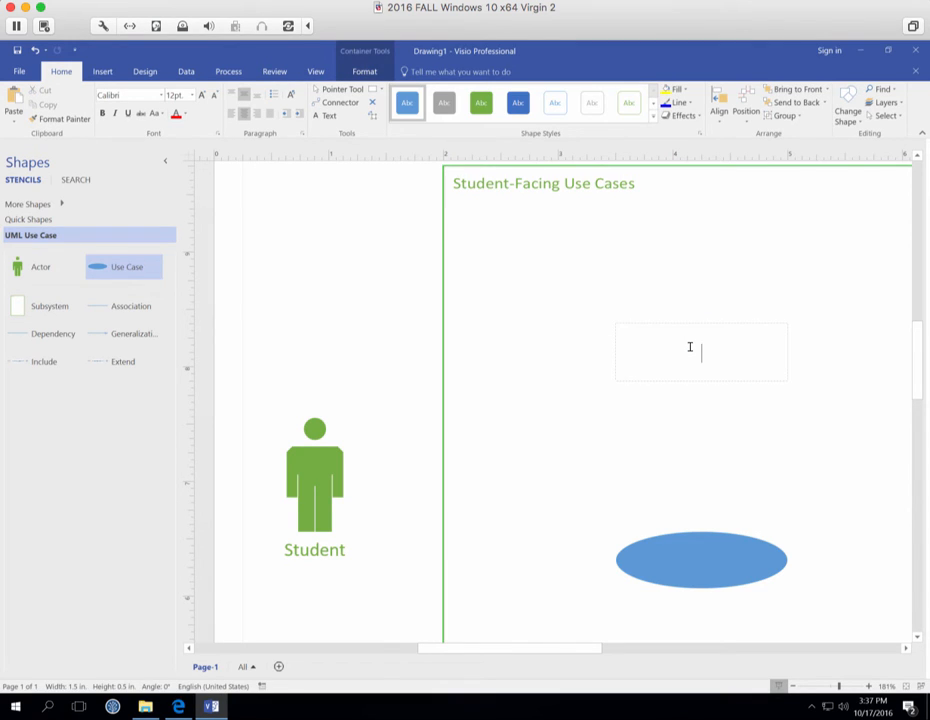
pyautogui.write('Log Attendance')
pyautogui.press('Return')
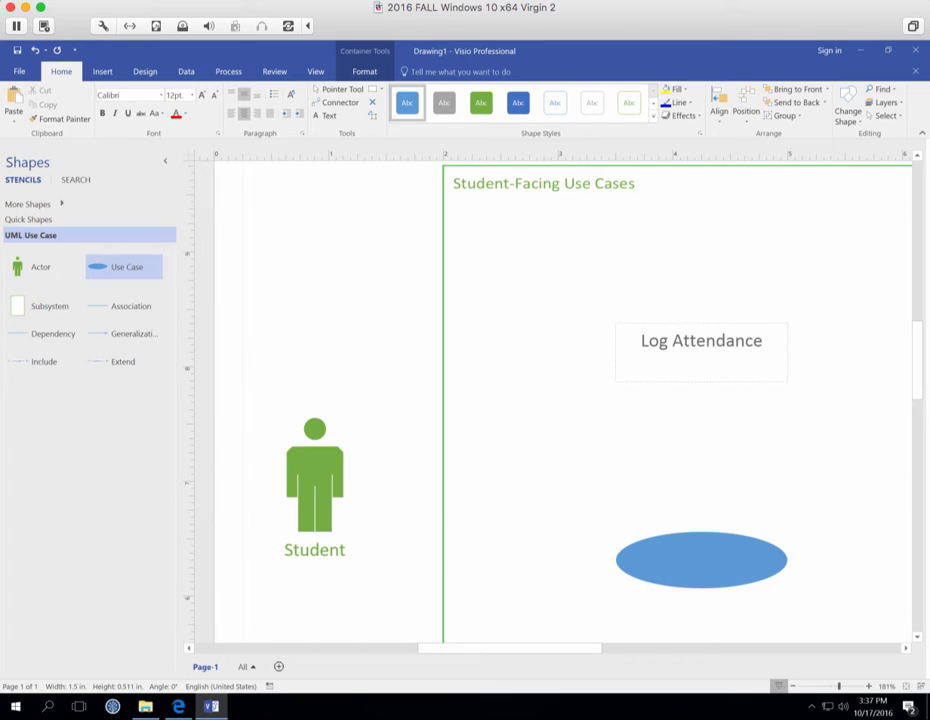
pyautogui.press('BackSpace')
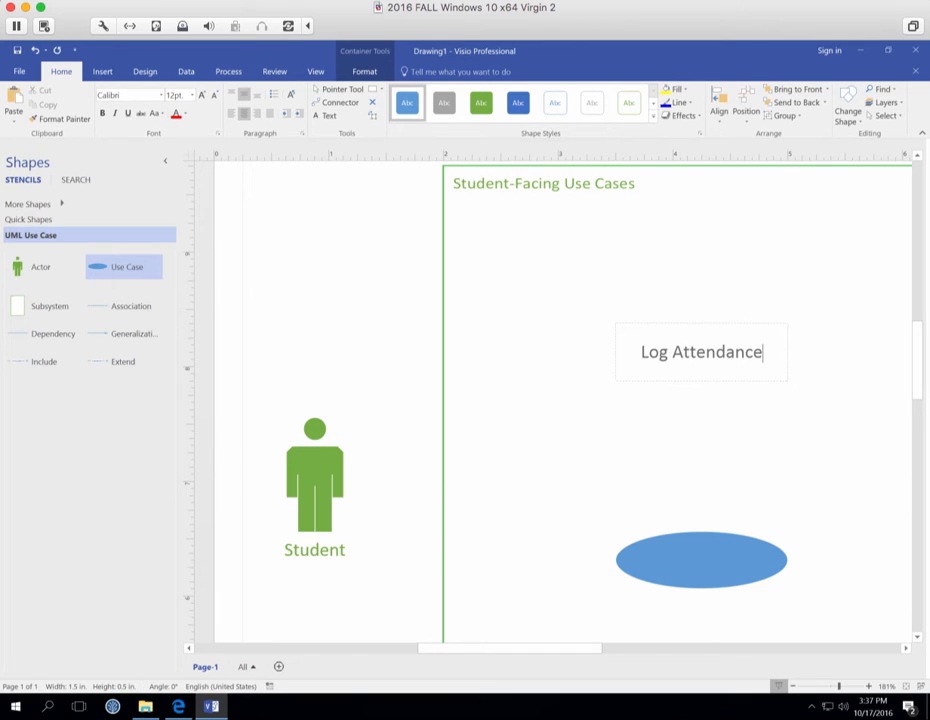
pyautogui.click(826, 456)
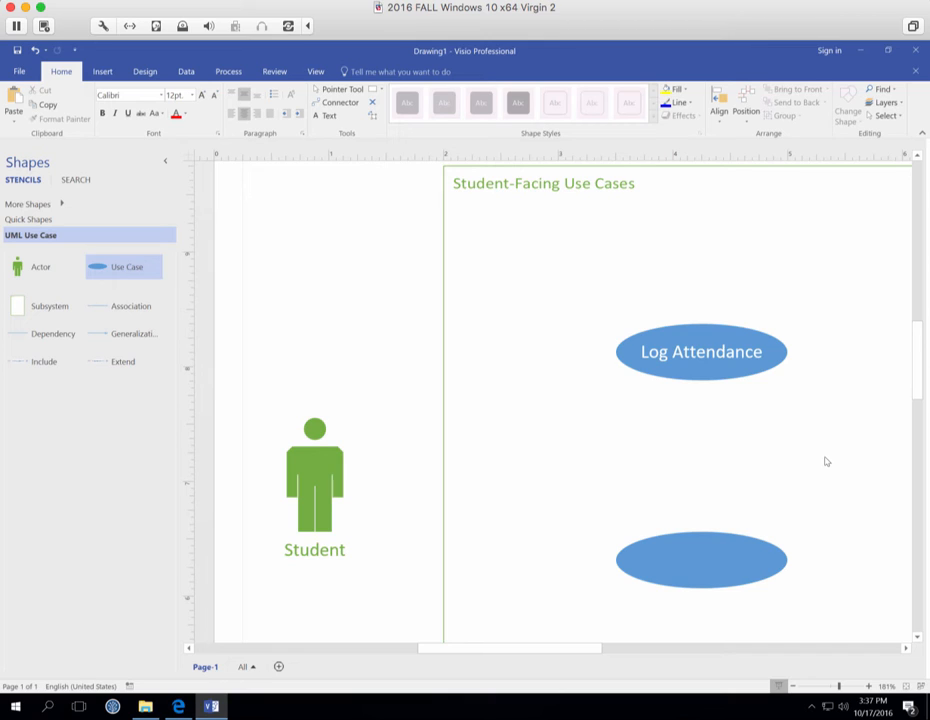
pyautogui.click(699, 559)
pyautogui.moveTo(699, 560)
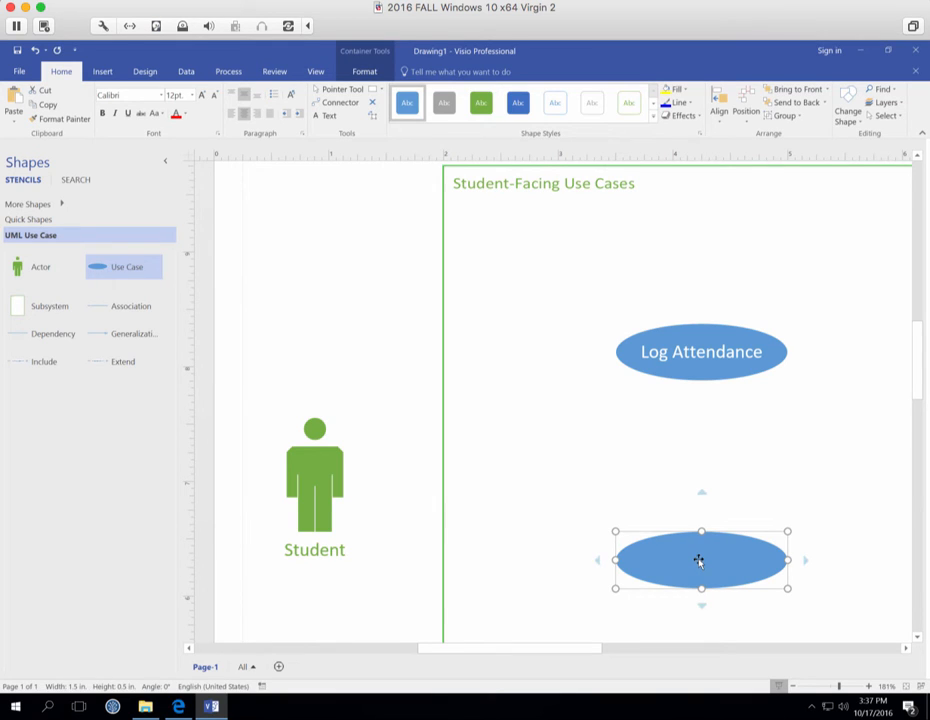
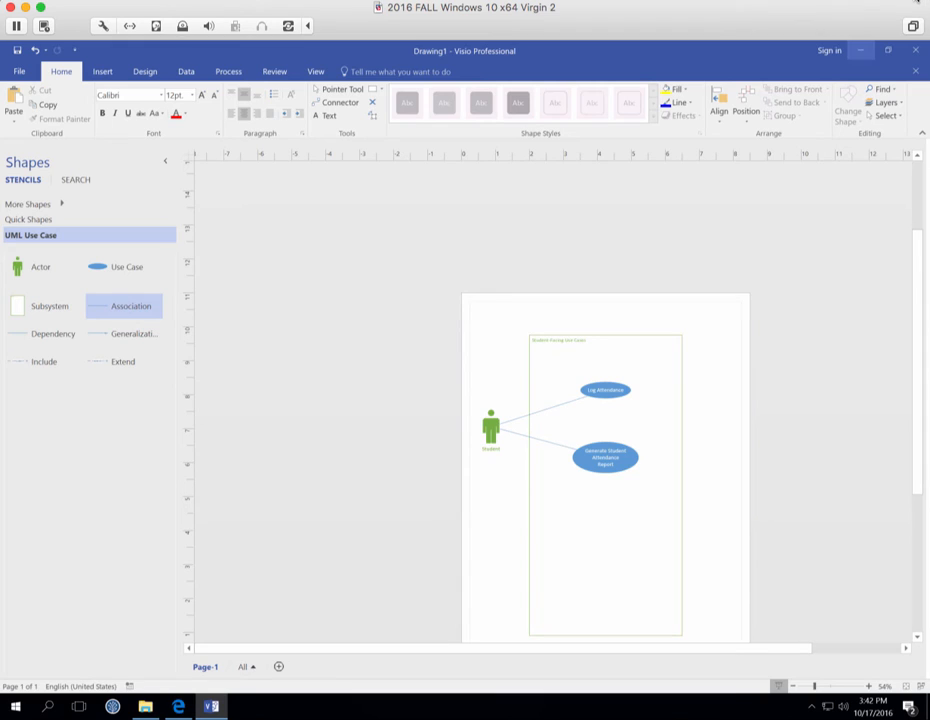
pyautogui.click(915, 2)
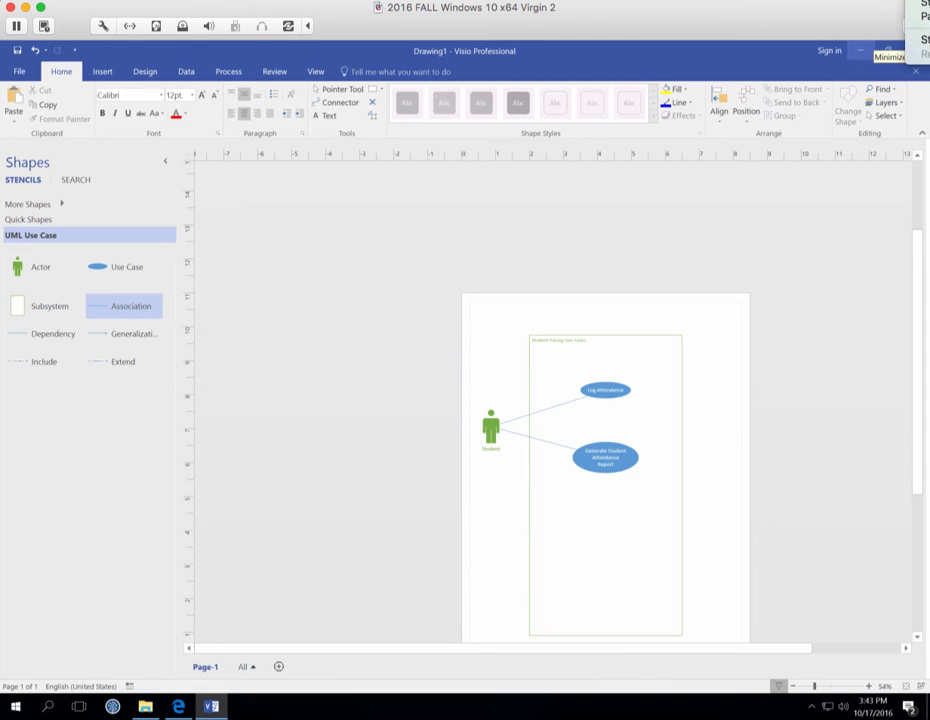
pyautogui.click(918, 16)
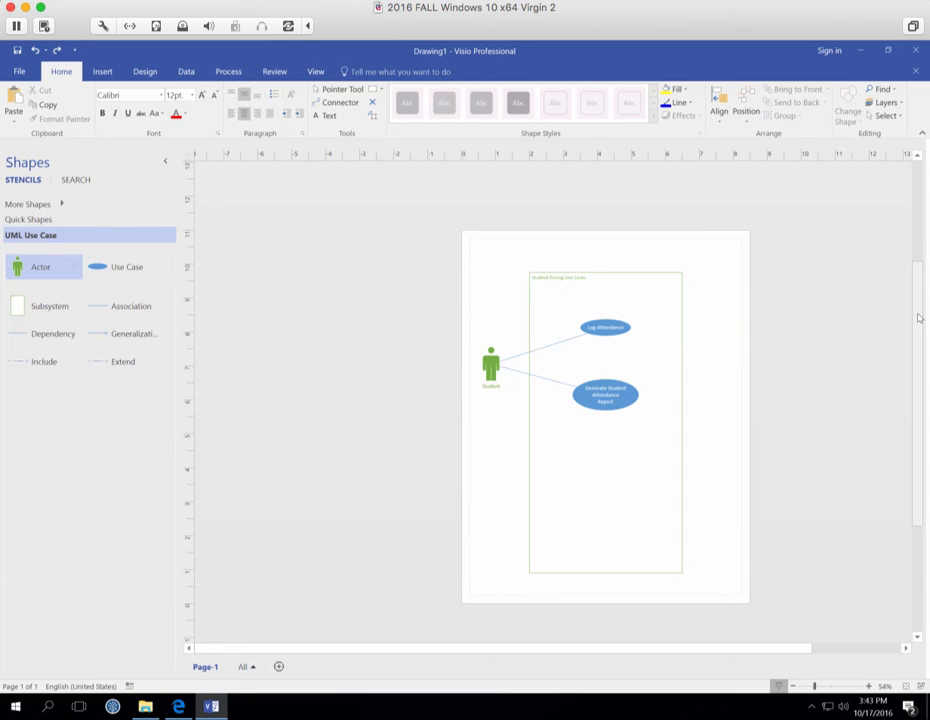
# - Add a second Actor shape below the existing page, vertically aligned with the Student actor, extending the drawing by another page
pyautogui.moveTo(919, 318); pyautogui.dragTo(926, 375)
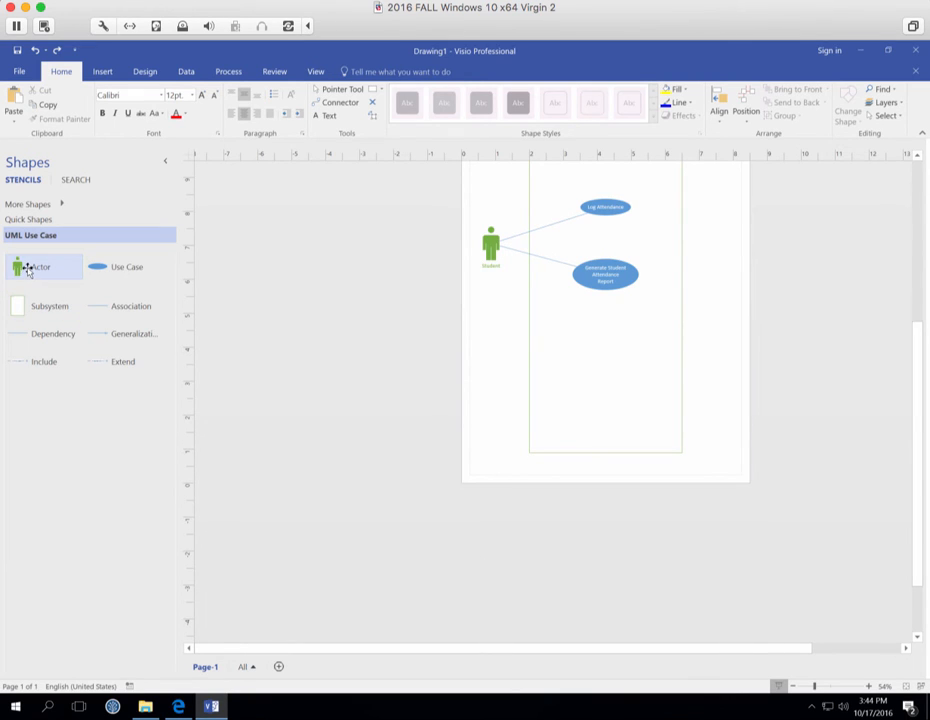
pyautogui.moveTo(27, 272); pyautogui.dragTo(492, 573)
pyautogui.scroll(-2, 631, 533)
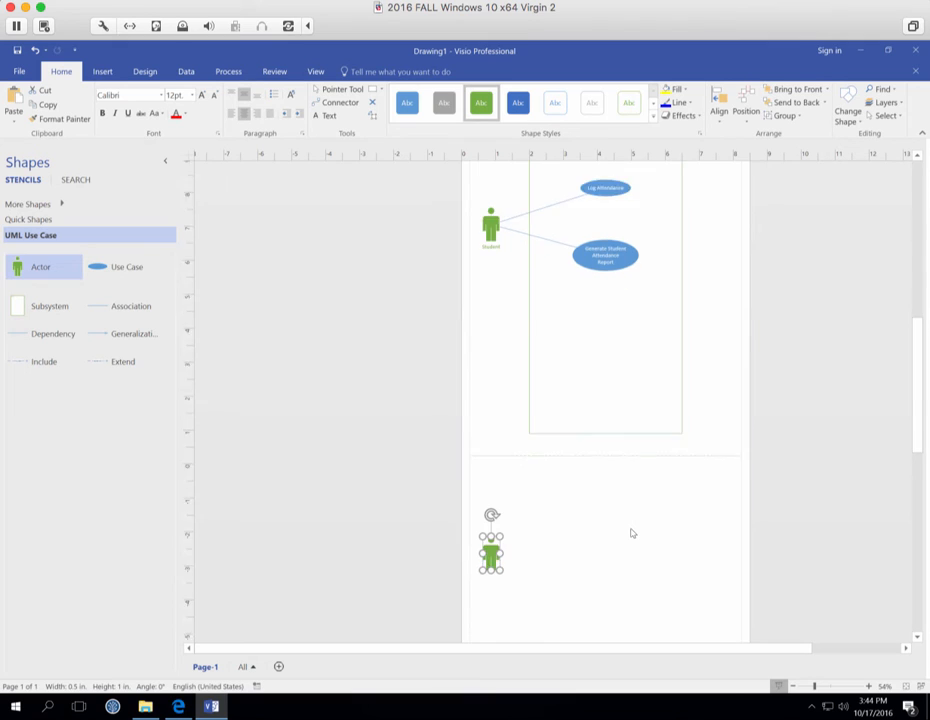
pyautogui.scroll(-2, 632, 528)
pyautogui.scroll(-1, 635, 522)
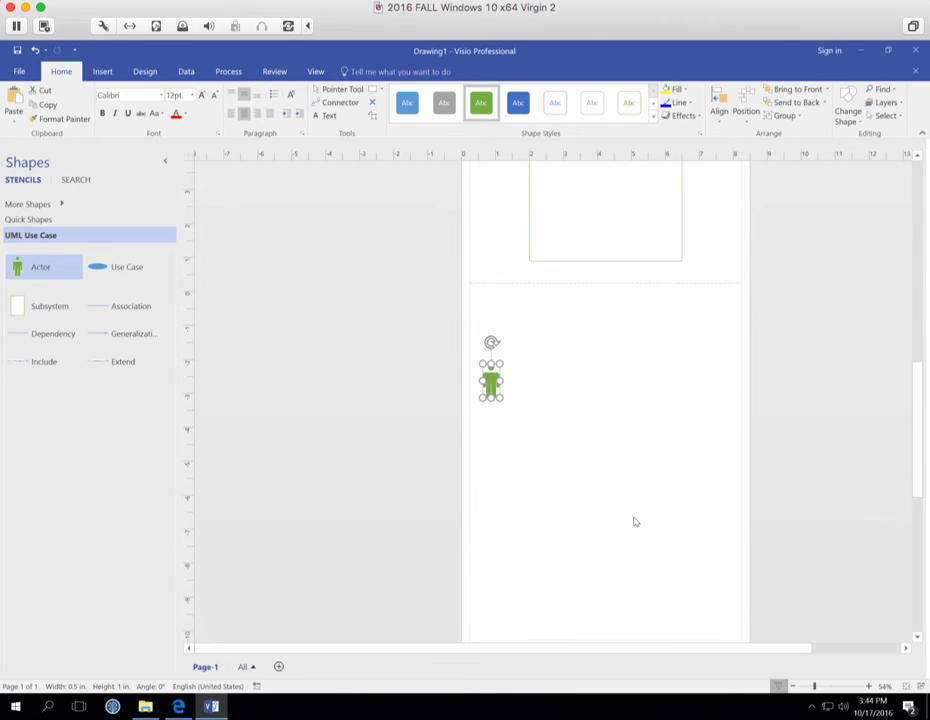
pyautogui.scroll(-2, 643, 509)
pyautogui.scroll(1, 644, 506)
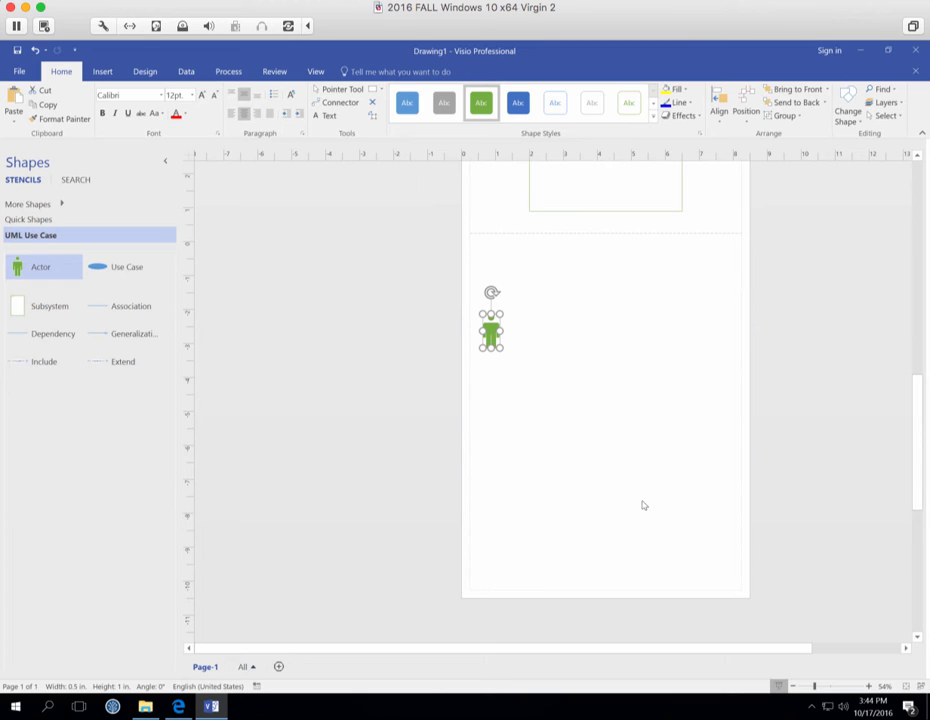
# - Label the new actor on the second page "Instructor"
pyautogui.doubleClick(492, 333)
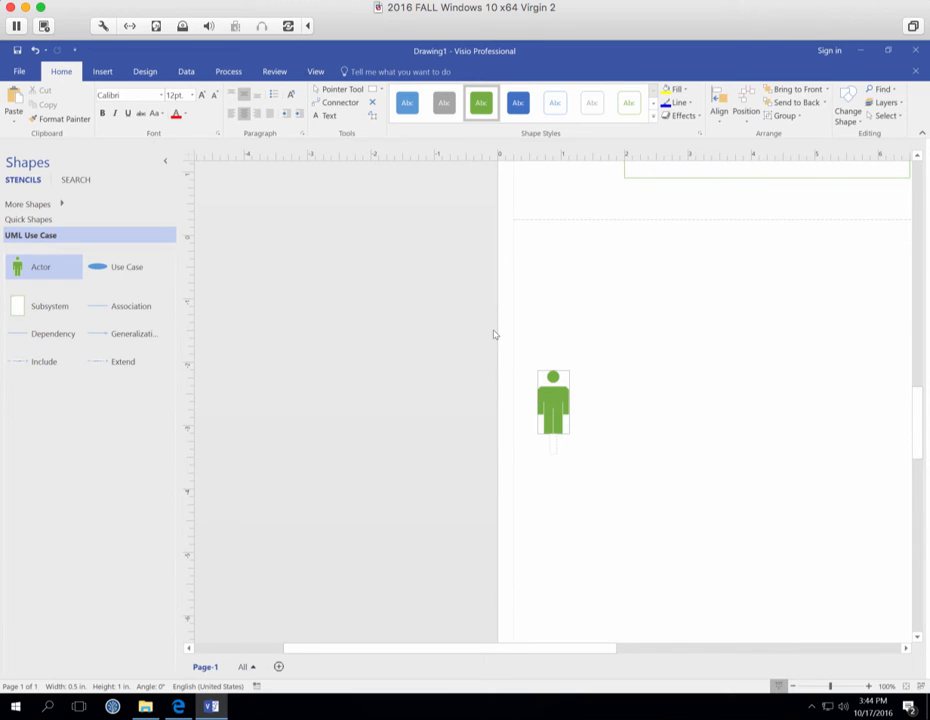
pyautogui.write('Instructor')
pyautogui.keyDown('ctrl'); pyautogui.scroll(-3, 542, 500); pyautogui.keyUp('ctrl')
pyautogui.click(542, 500)
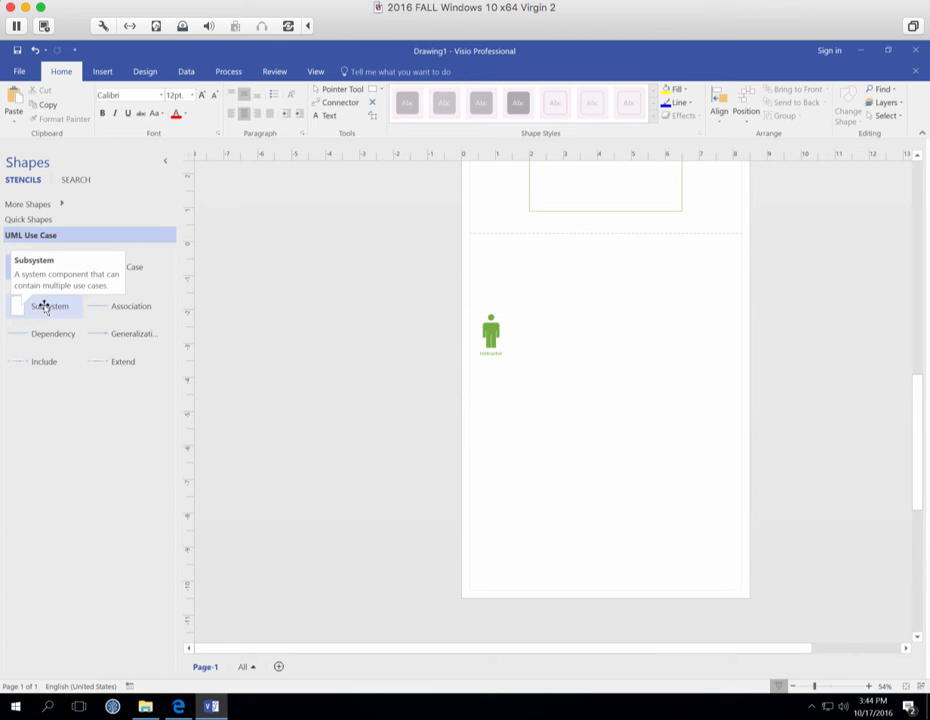
# - Place a Subsystem shape beside the Instructor actor and resize it to 4.5 in wide by about 8.7 in high, aligned with the subsystem above
pyautogui.moveTo(45, 306); pyautogui.dragTo(567, 316)
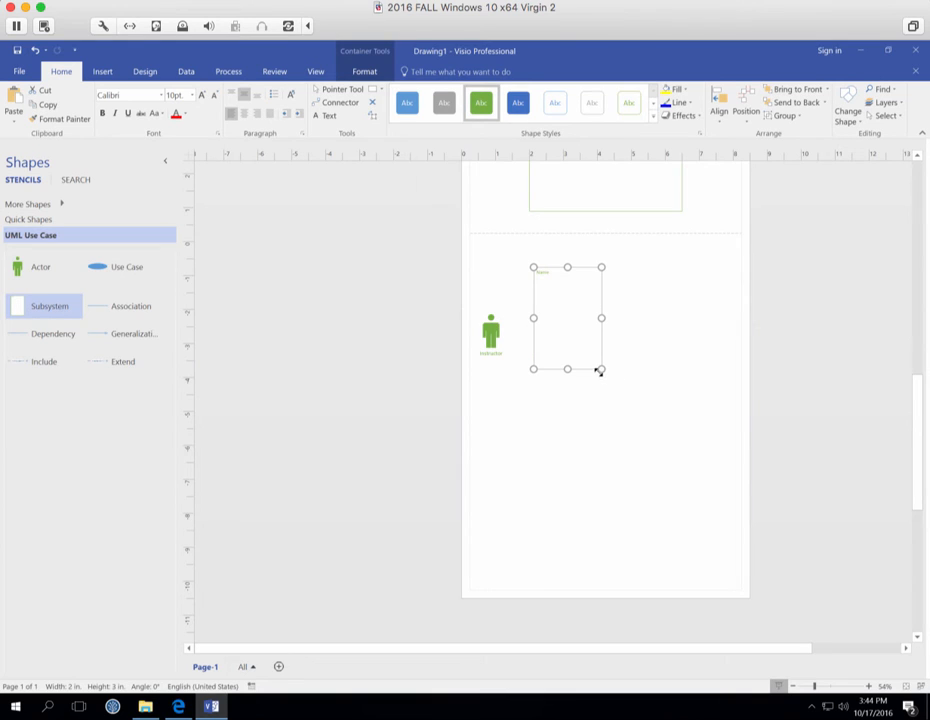
pyautogui.moveTo(601, 369); pyautogui.dragTo(648, 560)
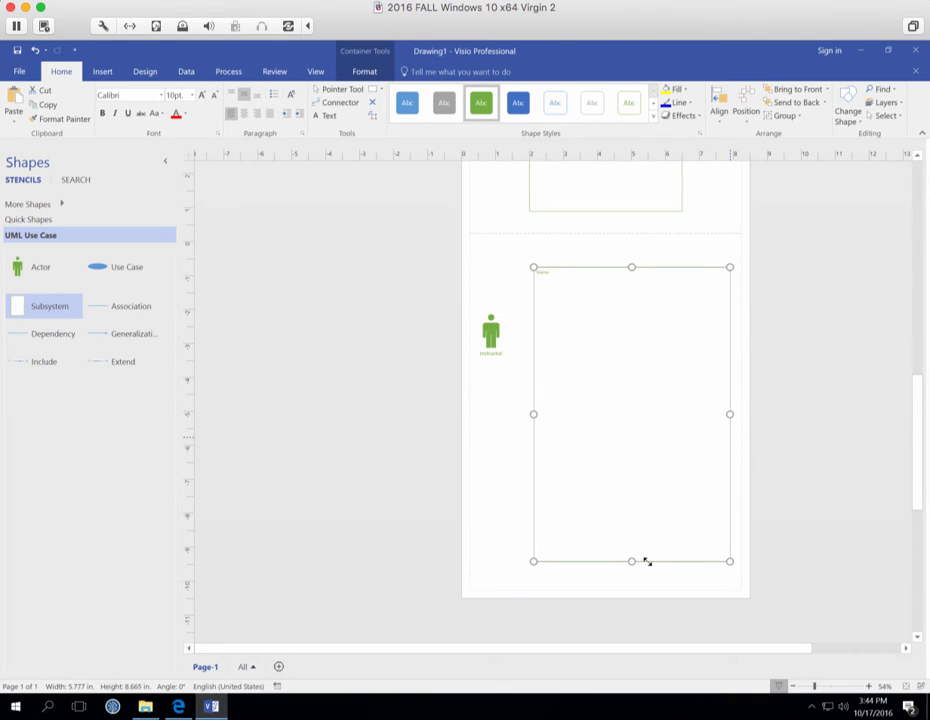
pyautogui.moveTo(728, 414); pyautogui.dragTo(681, 426)
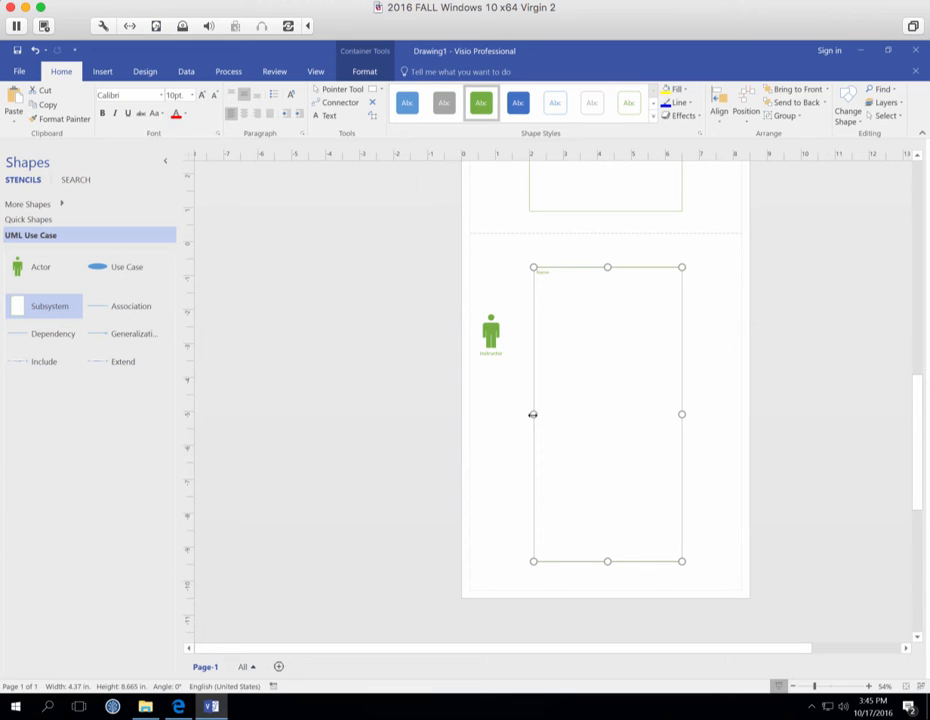
pyautogui.moveTo(533, 414)
pyautogui.mouseDown()
pyautogui.moveTo(519, 417)
pyautogui.moveTo(528, 415)
pyautogui.mouseUp()
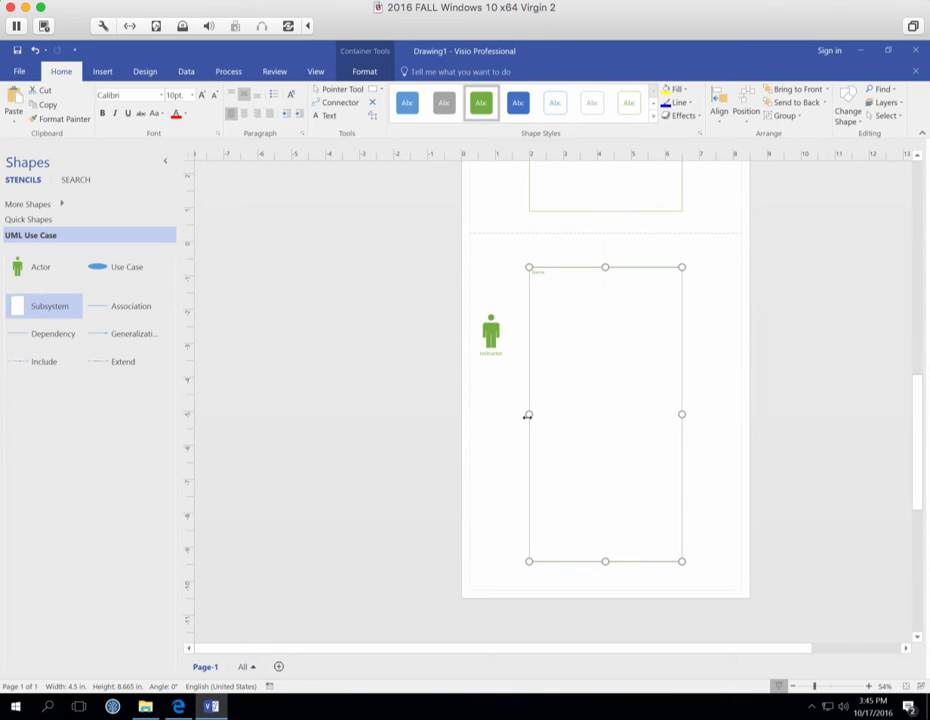
# - Title the second subsystem box "Instructor-Facing Use Cases"
pyautogui.doubleClick(538, 273)
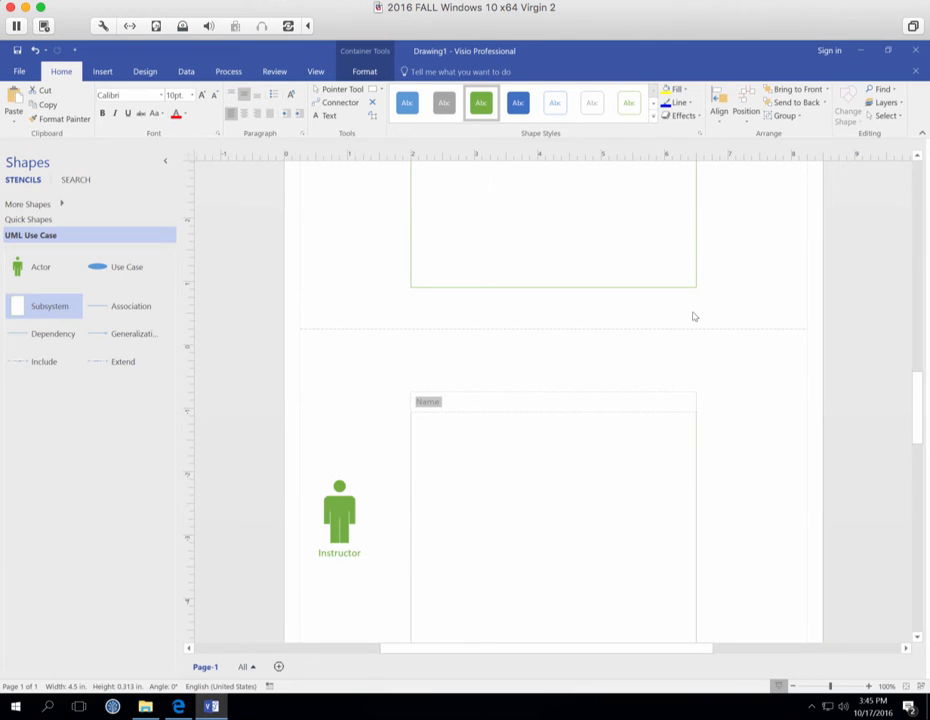
pyautogui.write('Instruct')
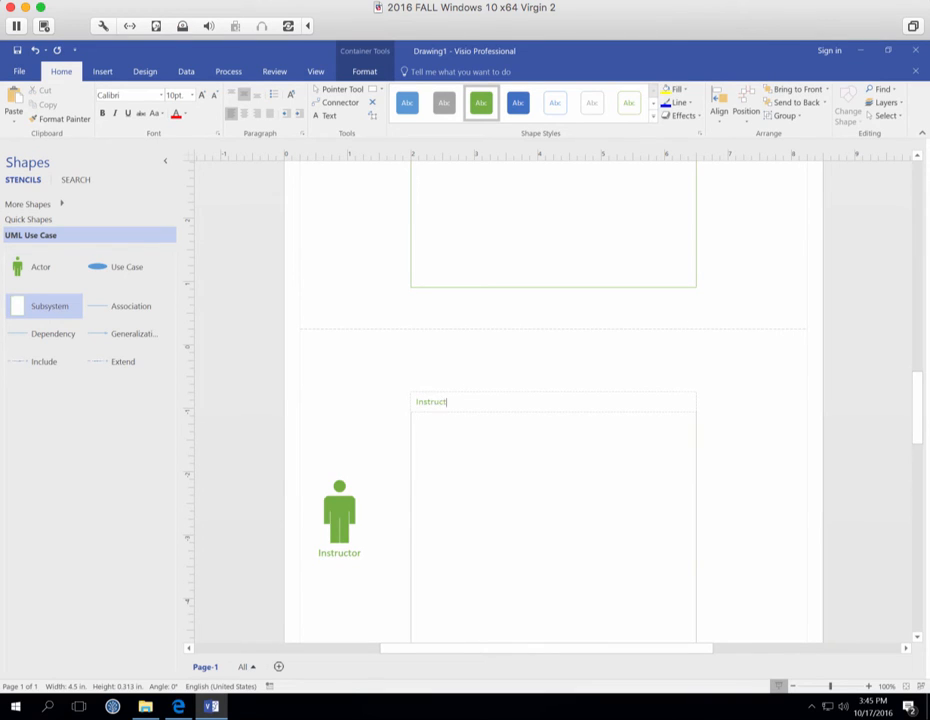
pyautogui.write('or-Facing Use Cases')
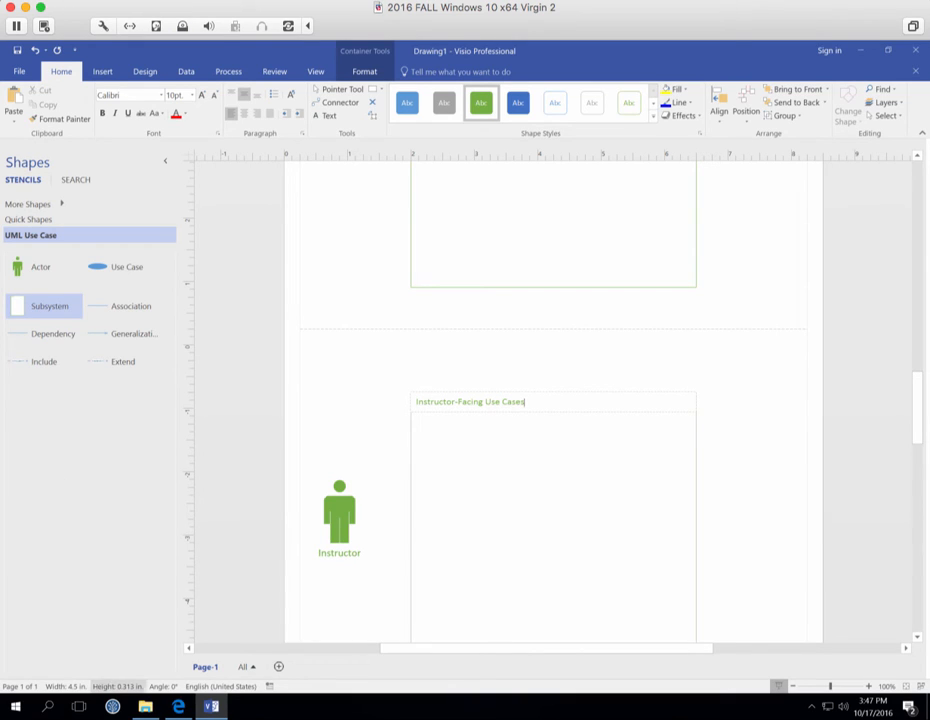
# - Switch to Edge to review the Instructor's data flows in the Context Diagram PDF, and return to the Visio drawing
pyautogui.click(176, 708)
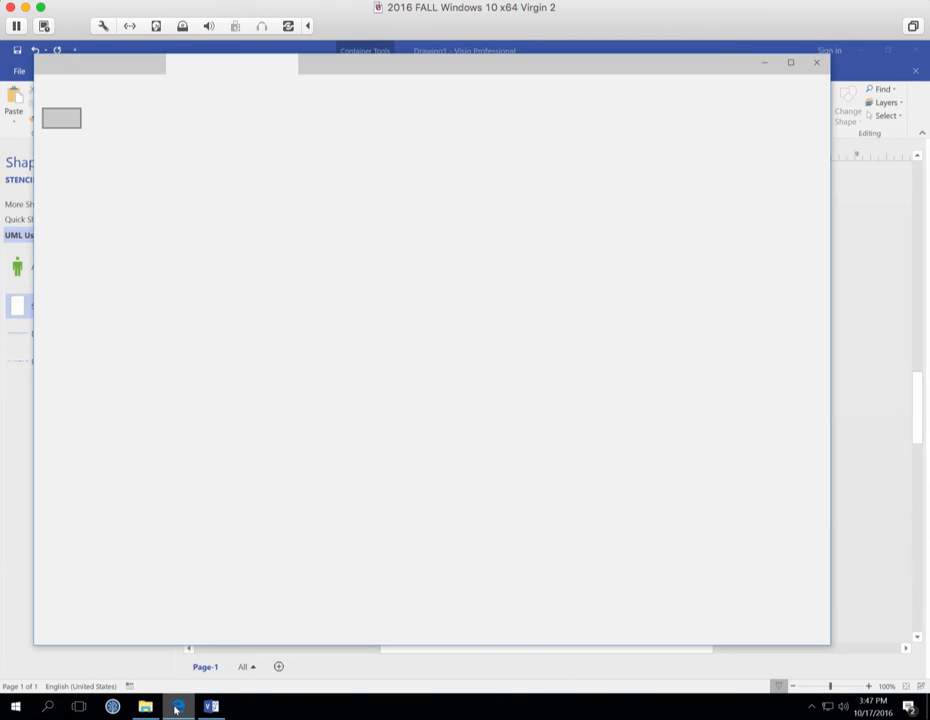
pyautogui.click(176, 709)
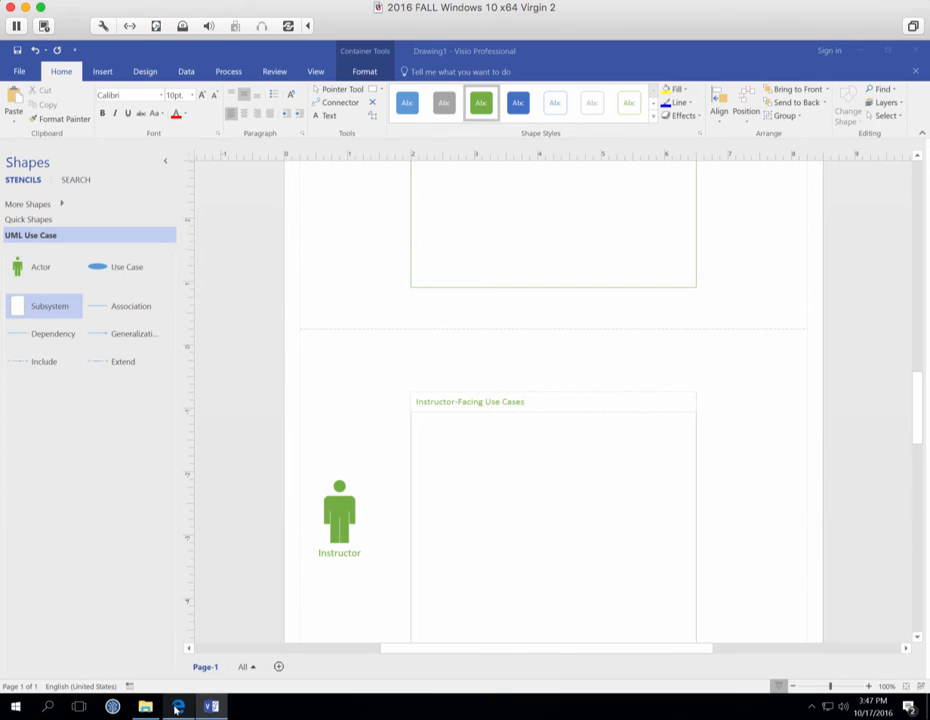
pyautogui.click(176, 708)
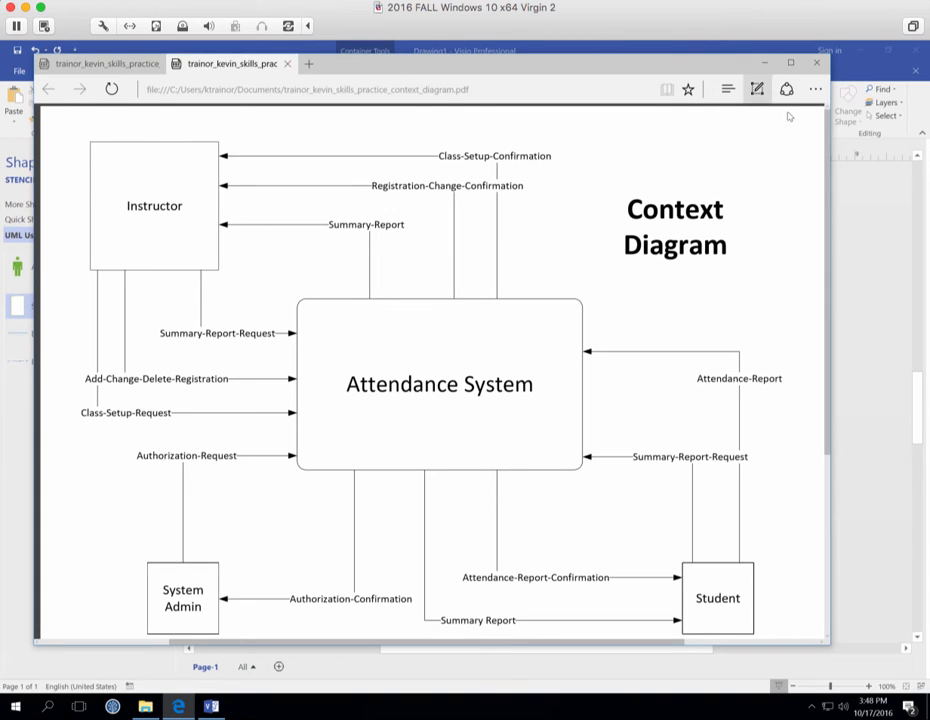
pyautogui.click(766, 64)
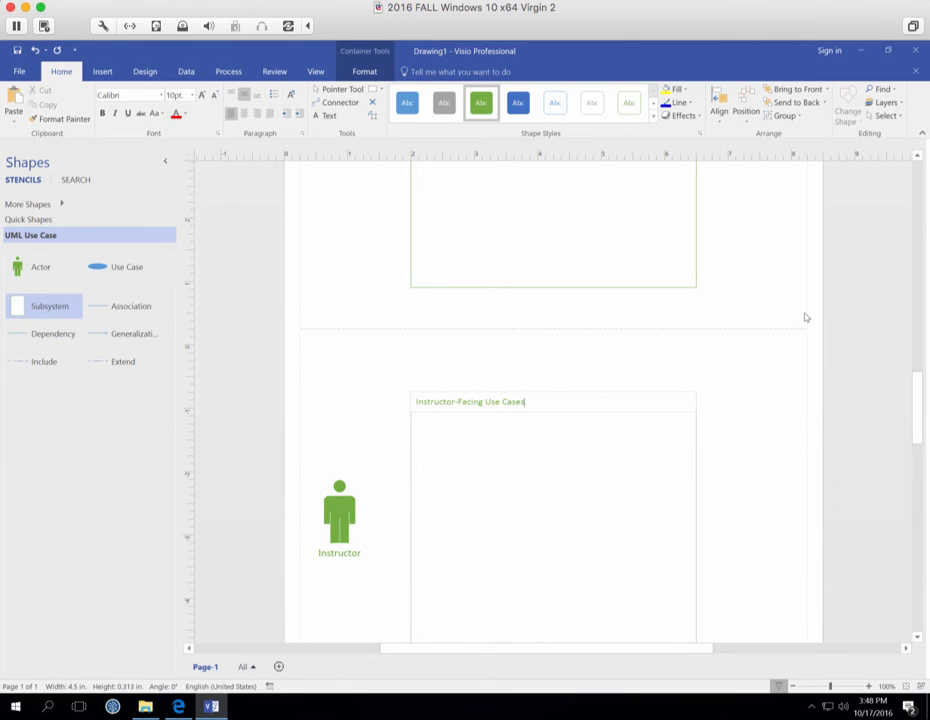
# - Stack three Use Case ovals in the centre of the instructor subsystem and move the Instructor actor level with the middle oval
pyautogui.scroll(-2, 801, 502)
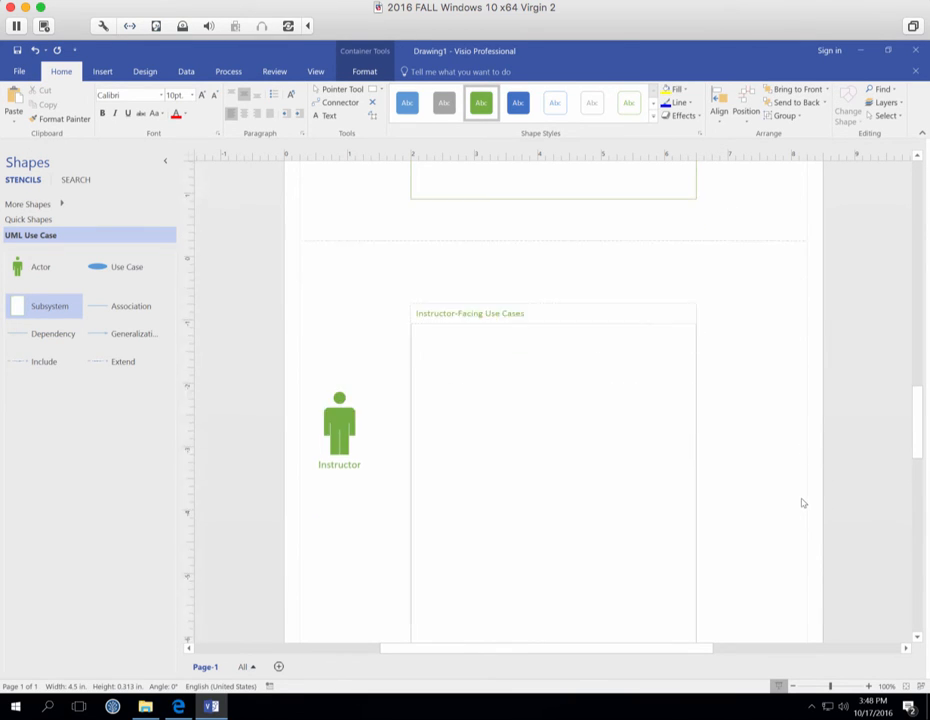
pyautogui.scroll(-3, 801, 502)
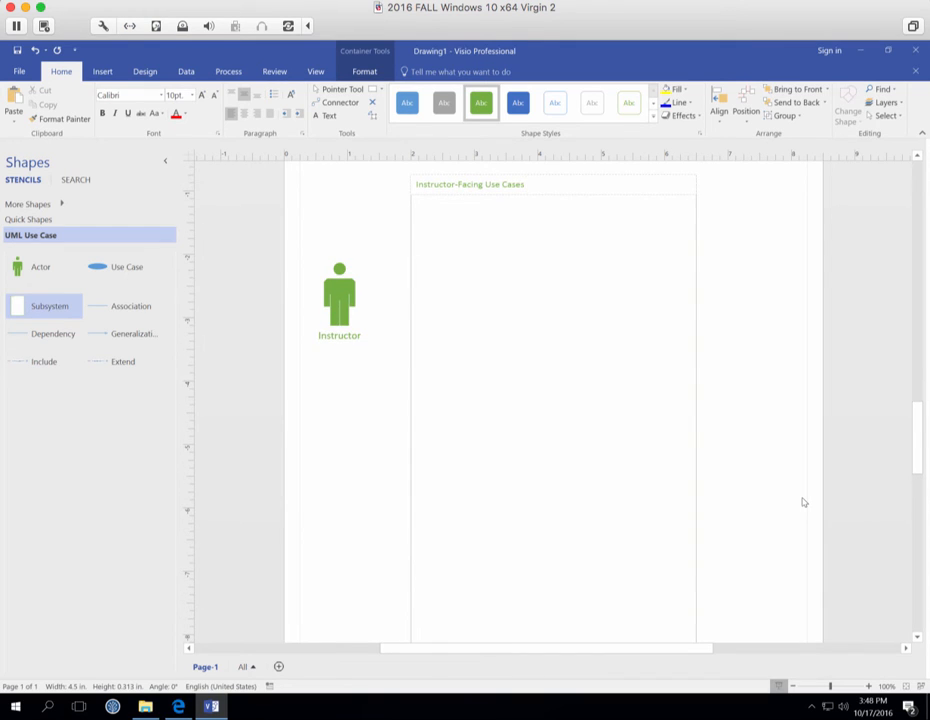
pyautogui.scroll(1, 801, 502)
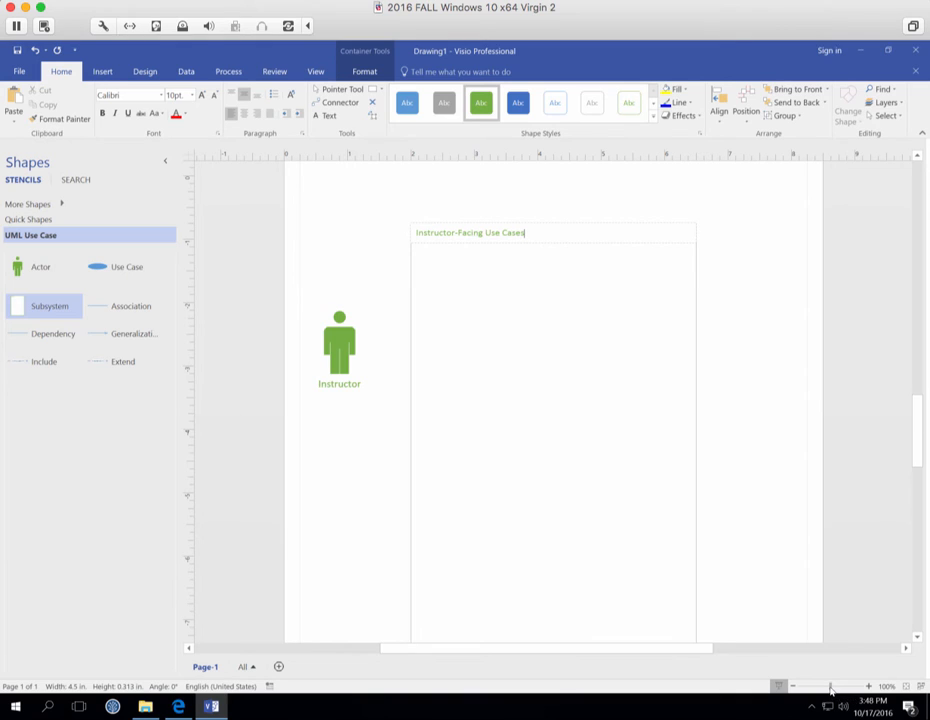
pyautogui.moveTo(831, 689)
pyautogui.mouseDown()
pyautogui.moveTo(848, 689)
pyautogui.moveTo(837, 691)
pyautogui.mouseUp()
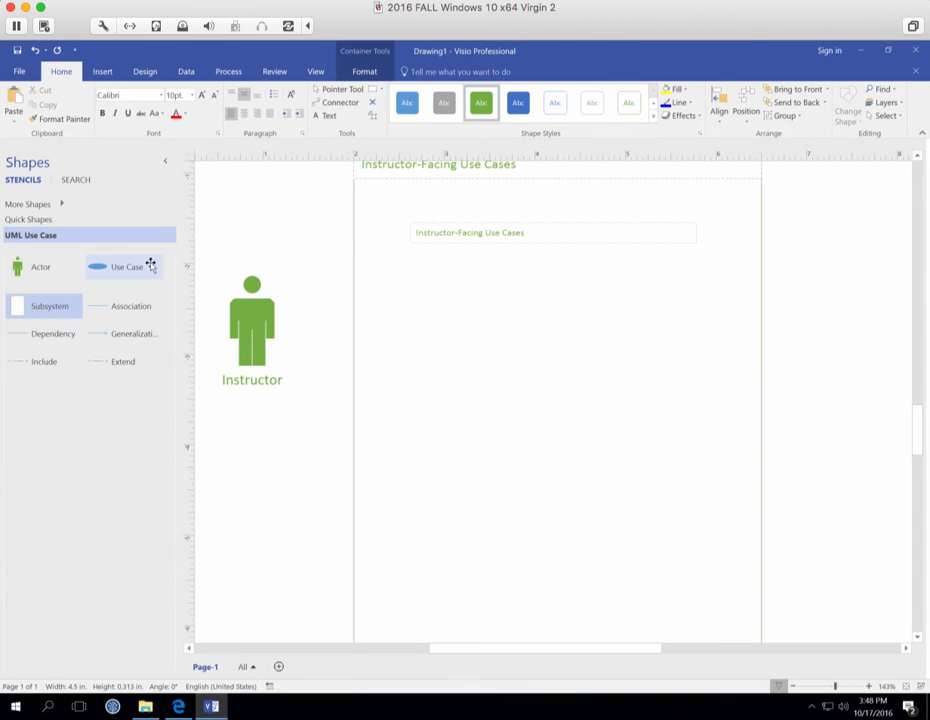
pyautogui.moveTo(112, 270); pyautogui.dragTo(285, 320)
pyautogui.moveTo(529, 334); pyautogui.dragTo(554, 333)
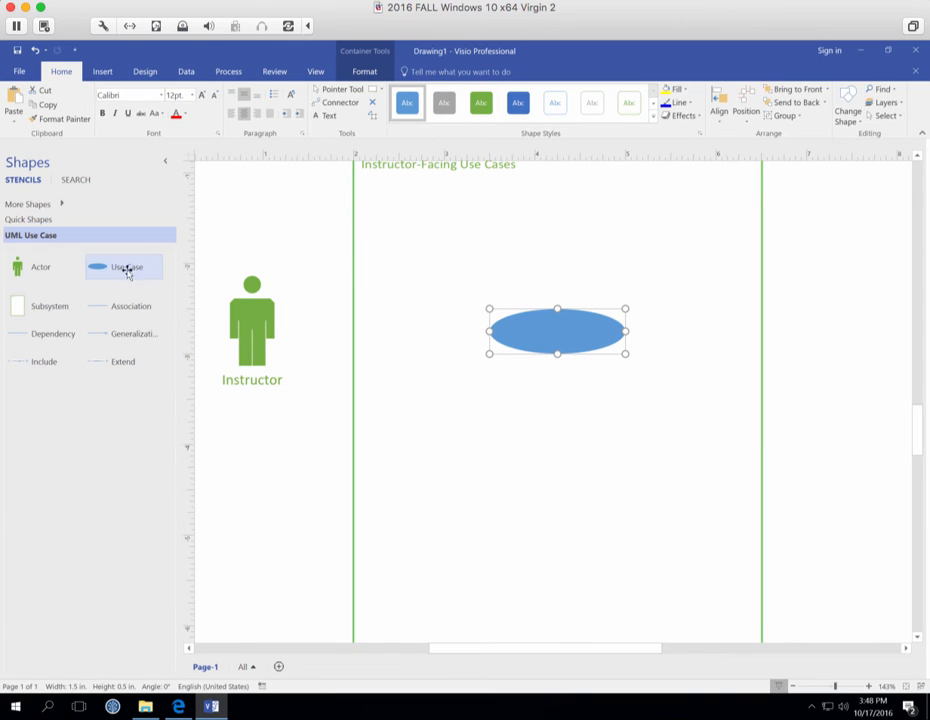
pyautogui.moveTo(97, 270); pyautogui.dragTo(558, 461)
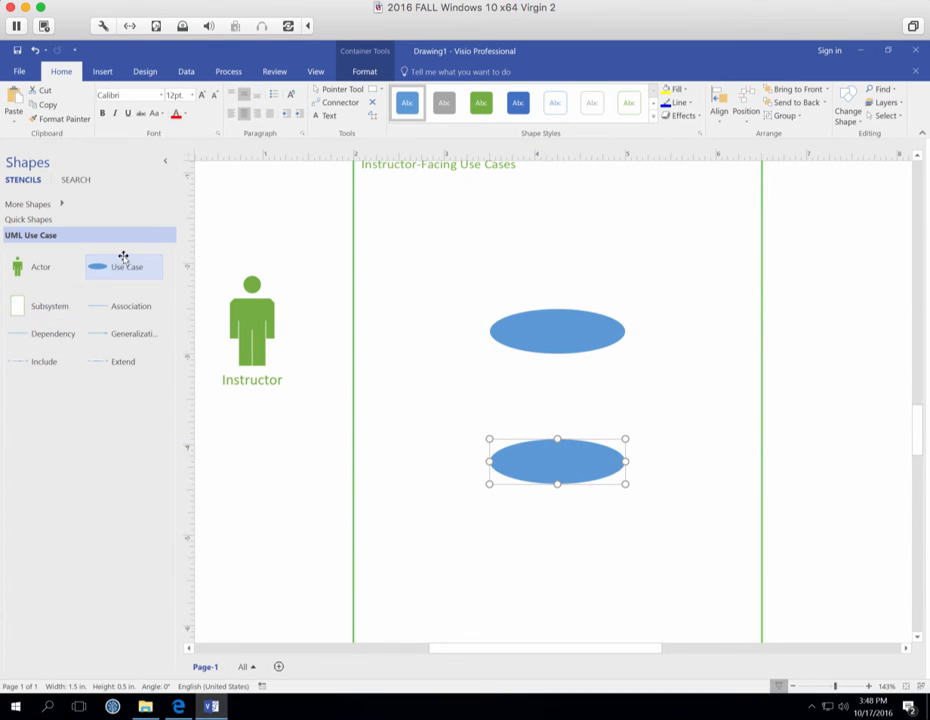
pyautogui.moveTo(107, 272); pyautogui.dragTo(558, 580)
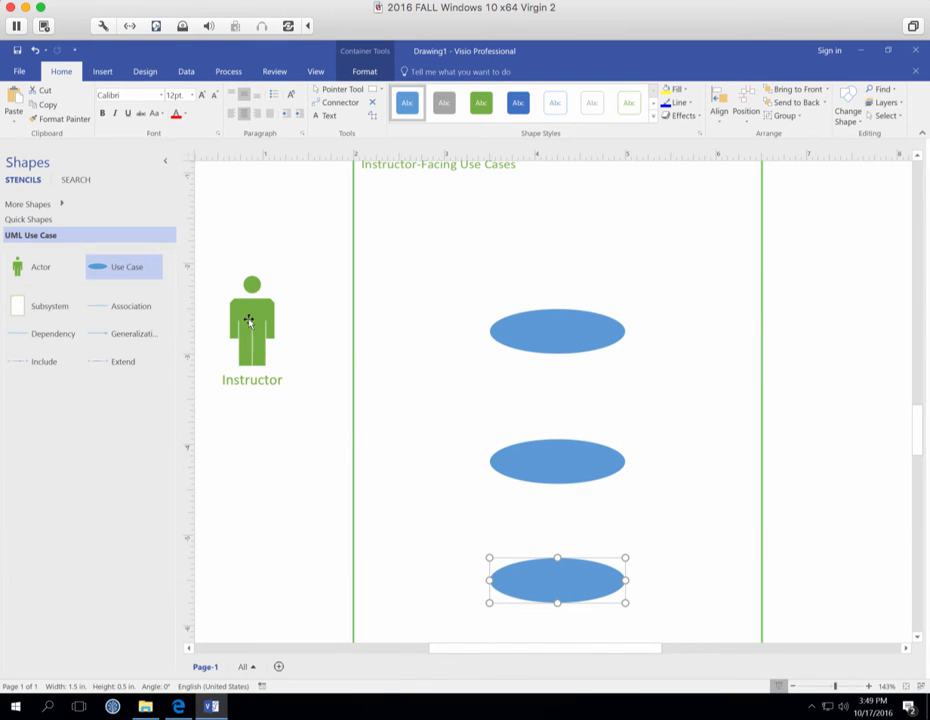
pyautogui.moveTo(250, 320); pyautogui.dragTo(250, 459)
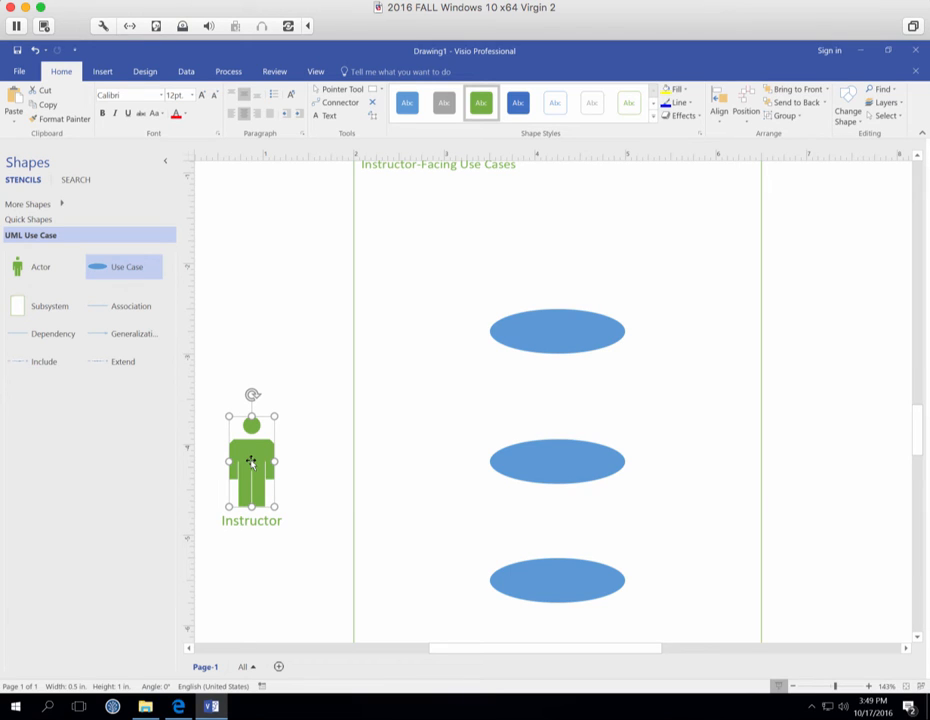
pyautogui.moveTo(251, 459)
pyautogui.mouseDown()
pyautogui.moveTo(271, 459)
pyautogui.moveTo(214, 465)
pyautogui.moveTo(243, 445)
pyautogui.moveTo(251, 467)
pyautogui.moveTo(259, 462)
pyautogui.mouseUp()
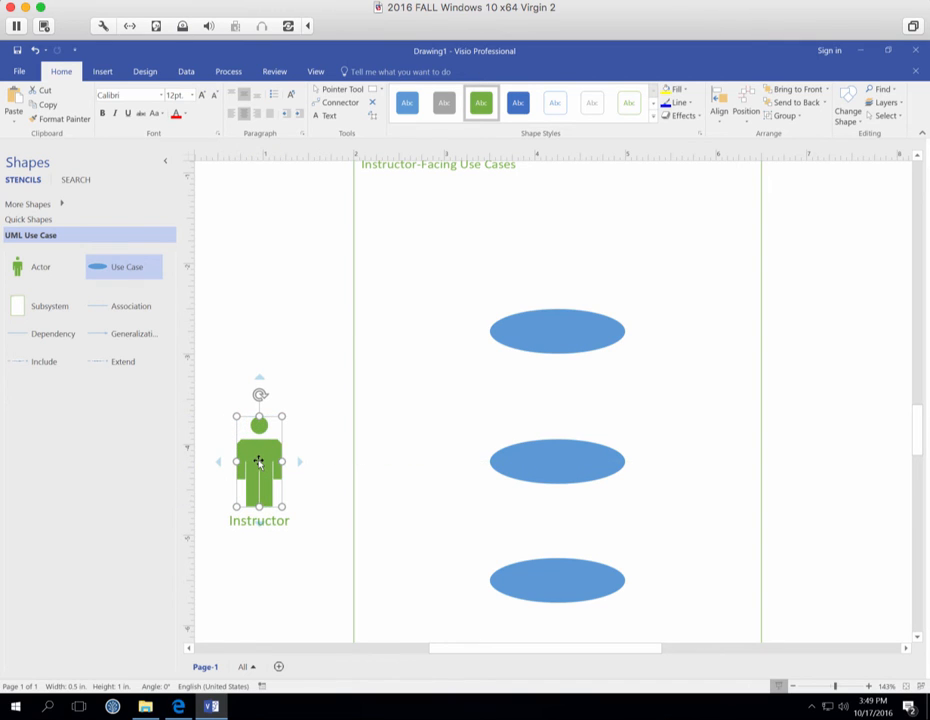
# - Label the uppermost Use Case oval in the instructor subsystem "Setup New Class"
pyautogui.click(305, 541)
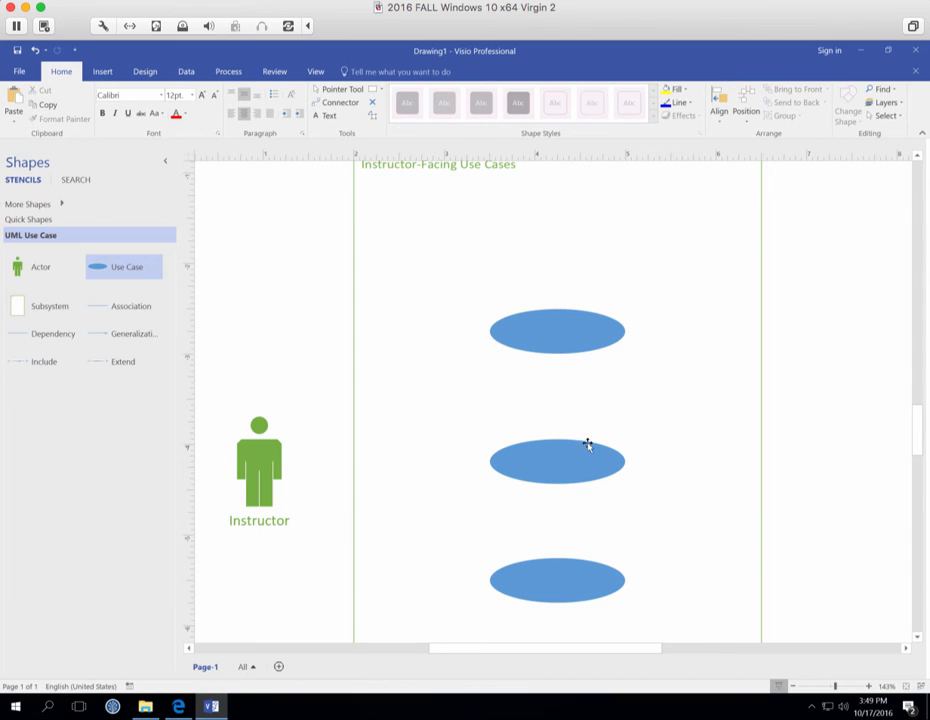
pyautogui.doubleClick(554, 330)
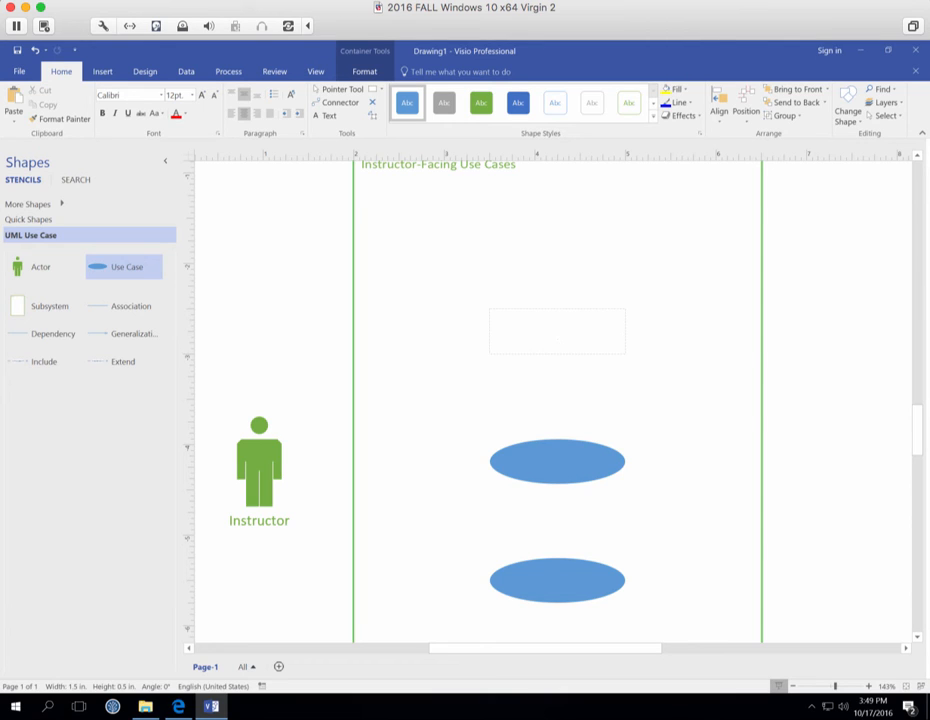
pyautogui.write('St')
pyautogui.write('etup')
pyautogui.write('New Cla')
pyautogui.write('ss')
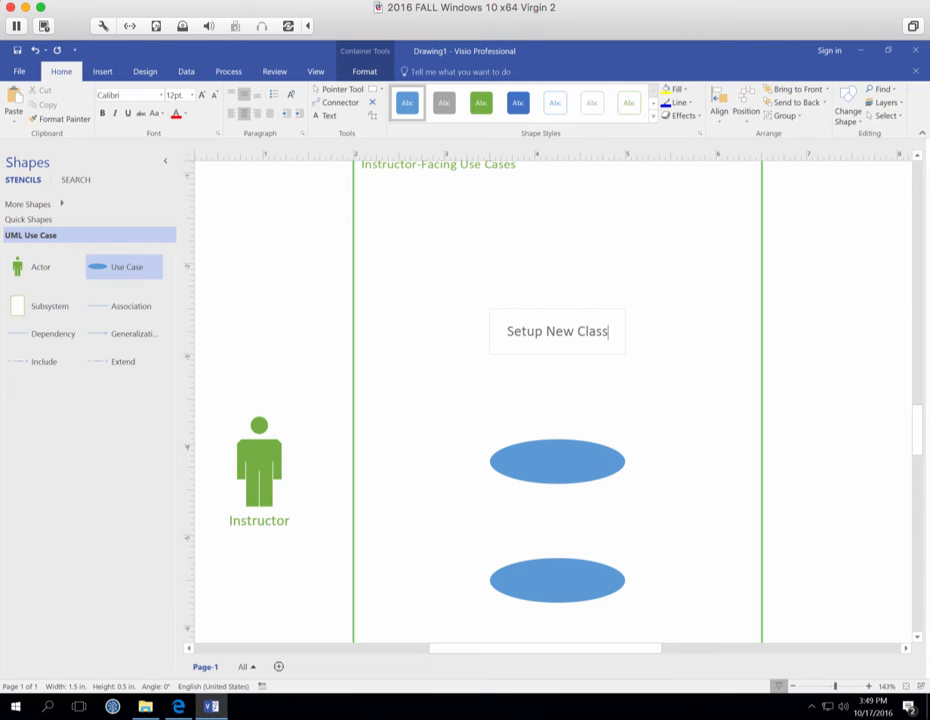
# - Label the middle Use Case oval "Add / Change / Delete Student Registration", with Student and Registration each on their own line
pyautogui.click(559, 463)
pyautogui.doubleClick(559, 463)
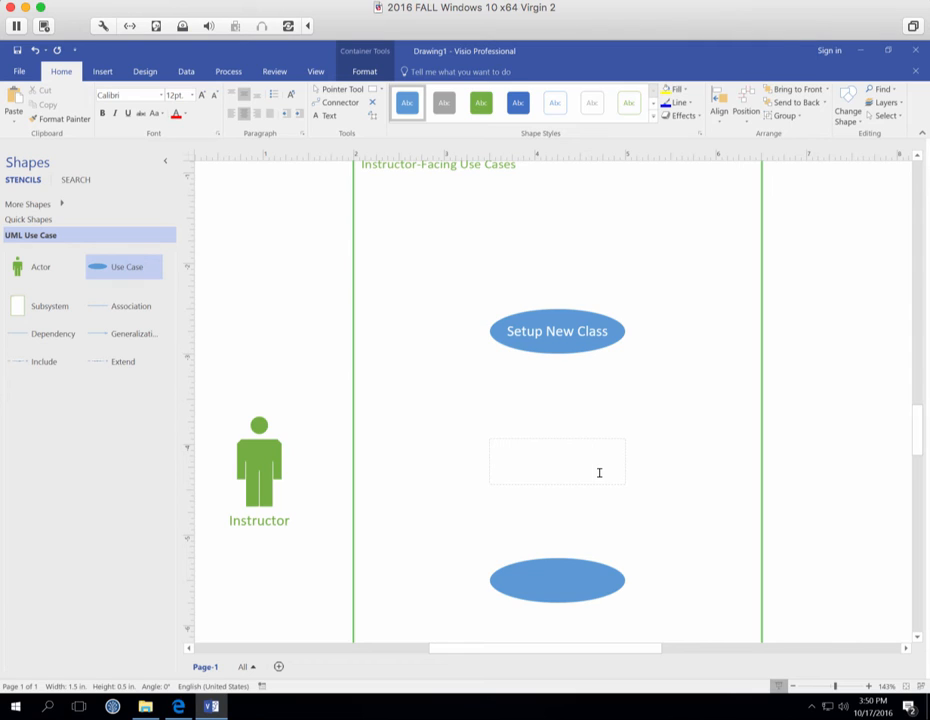
pyautogui.write('Add  / Change / Delete')
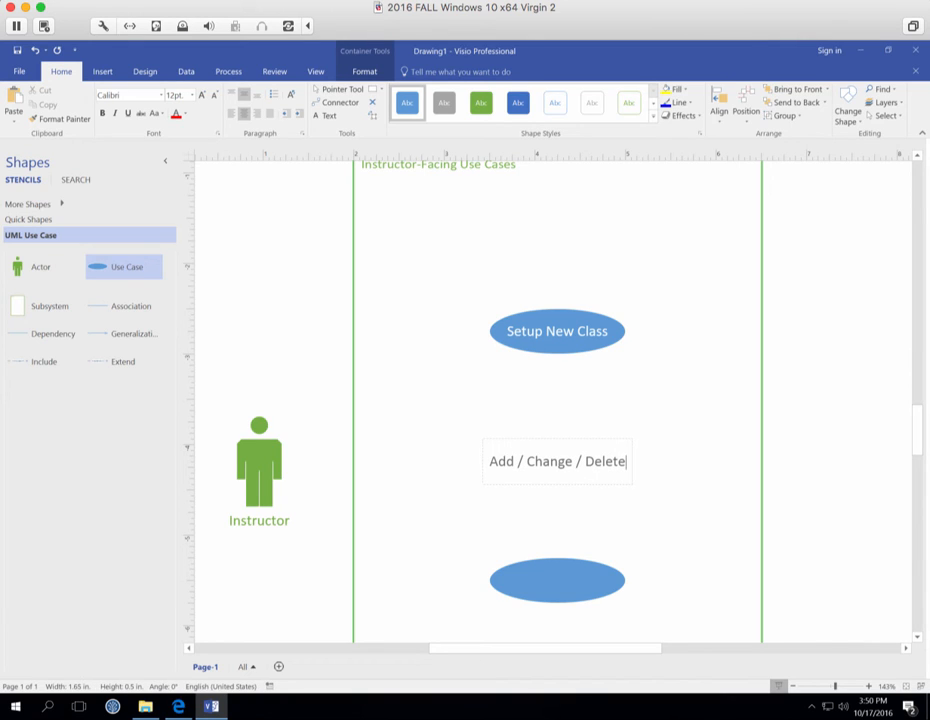
pyautogui.write(' Stude')
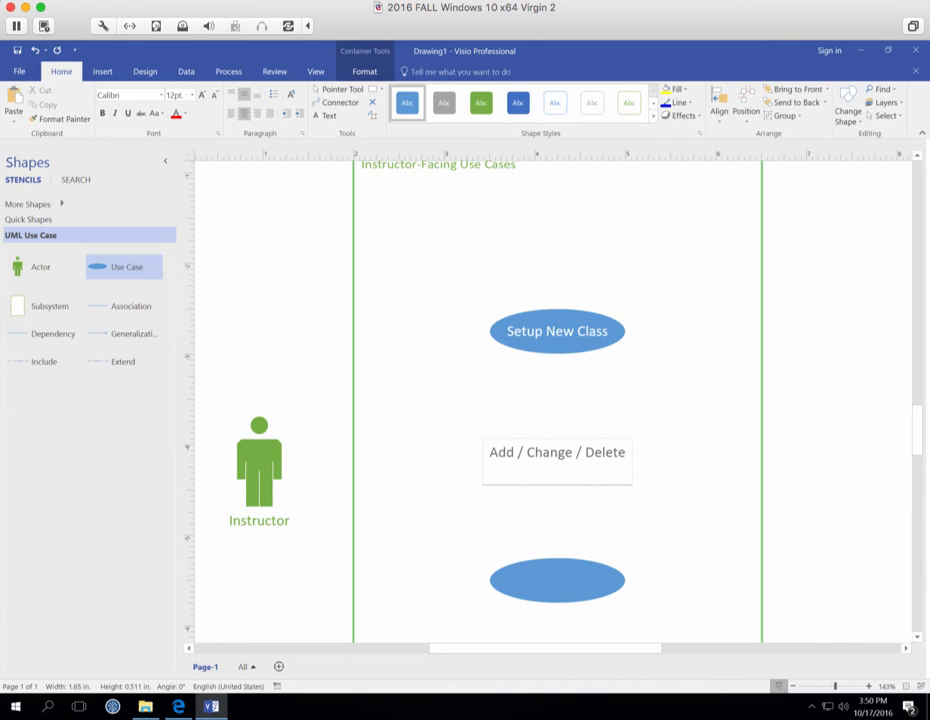
pyautogui.write('nt')
pyautogui.press('Return')
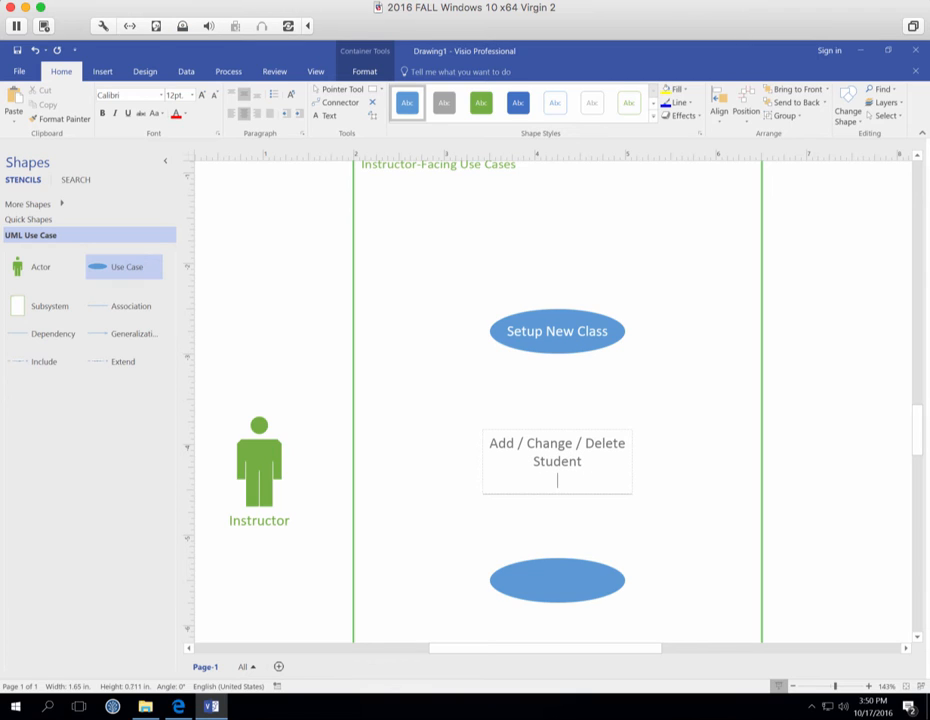
pyautogui.write('Registration')
pyautogui.press('Return')
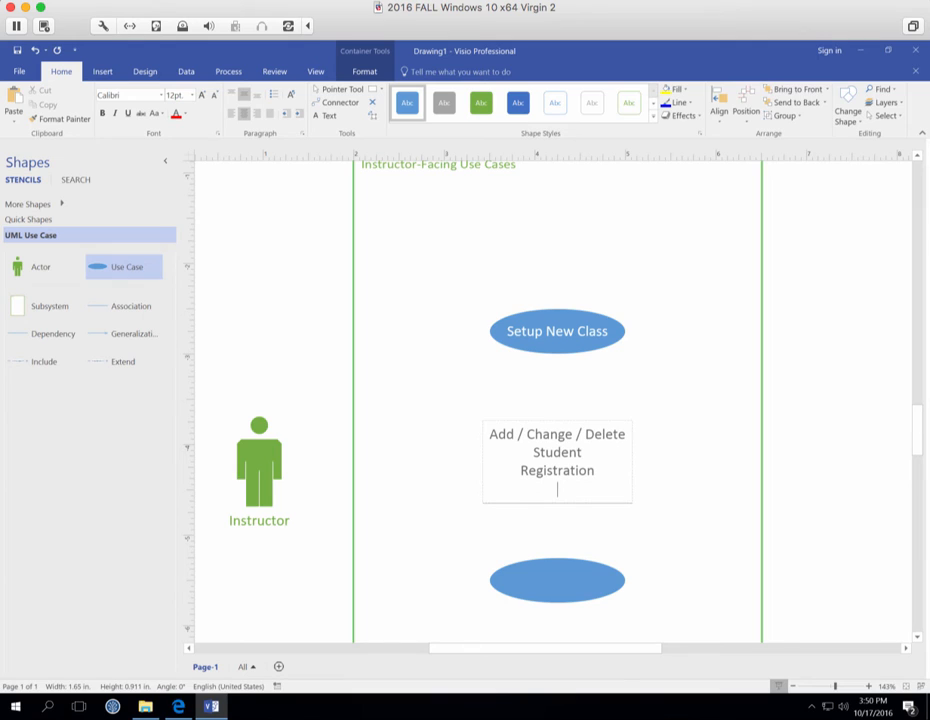
pyautogui.press('BackSpace')
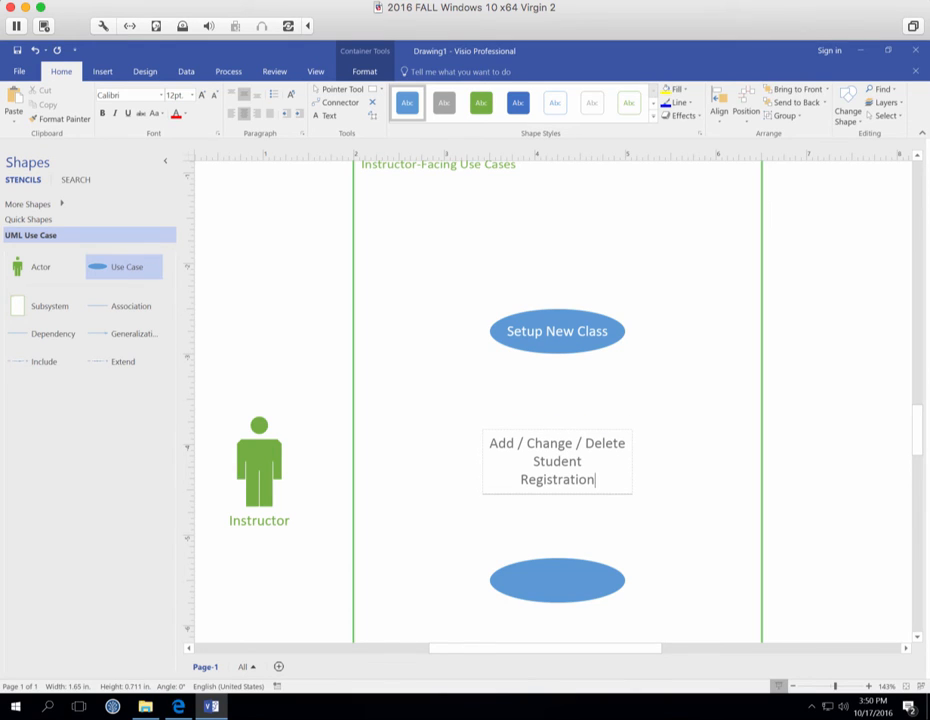
pyautogui.click(684, 495)
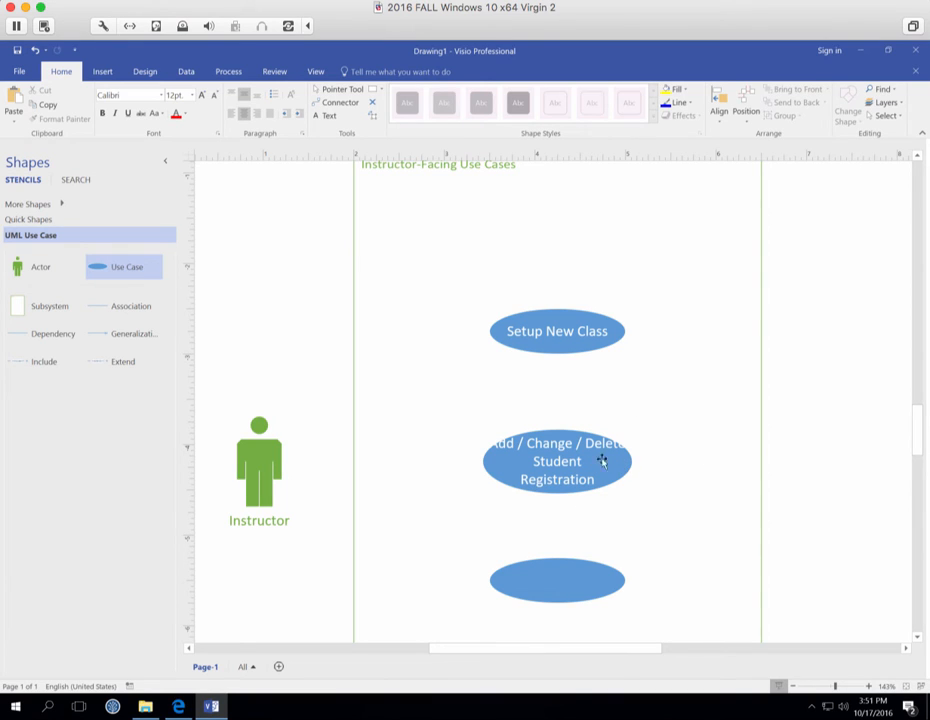
# - Enlarge the student registration oval to about 2.14 in by 0.92 in and centre it under the Setup New Class oval
pyautogui.moveTo(537, 488)
pyautogui.click(600, 442)
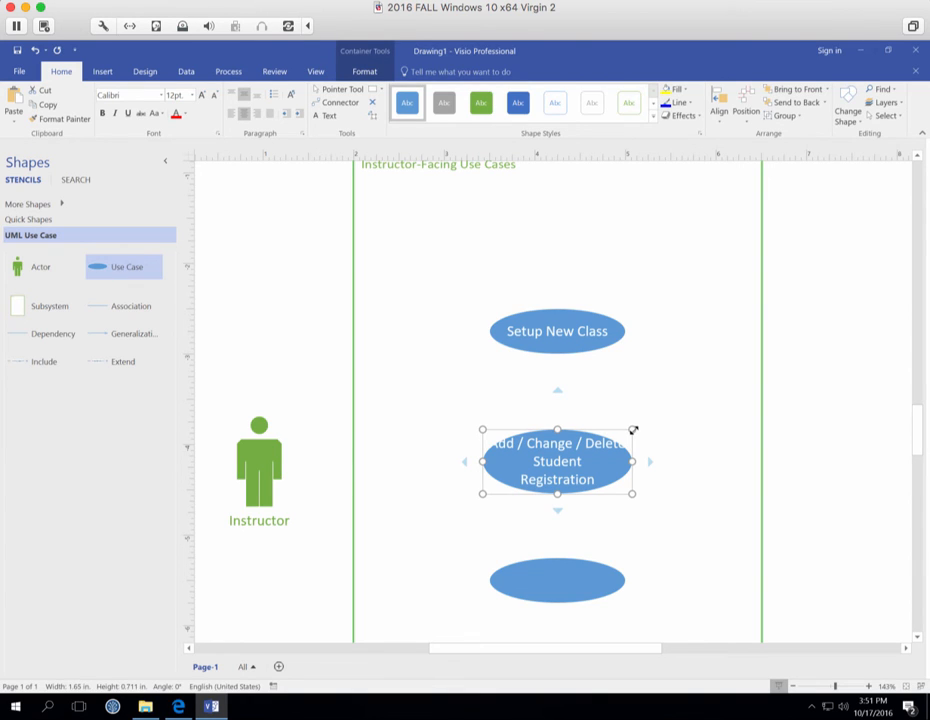
pyautogui.moveTo(632, 430); pyautogui.dragTo(654, 410)
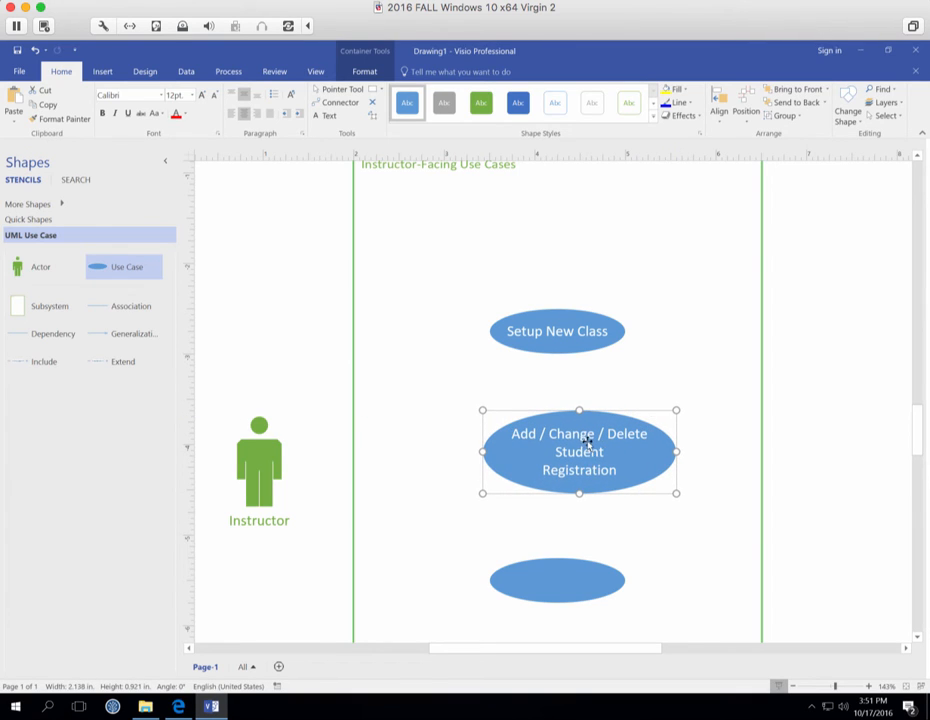
pyautogui.moveTo(587, 440); pyautogui.dragTo(557, 434)
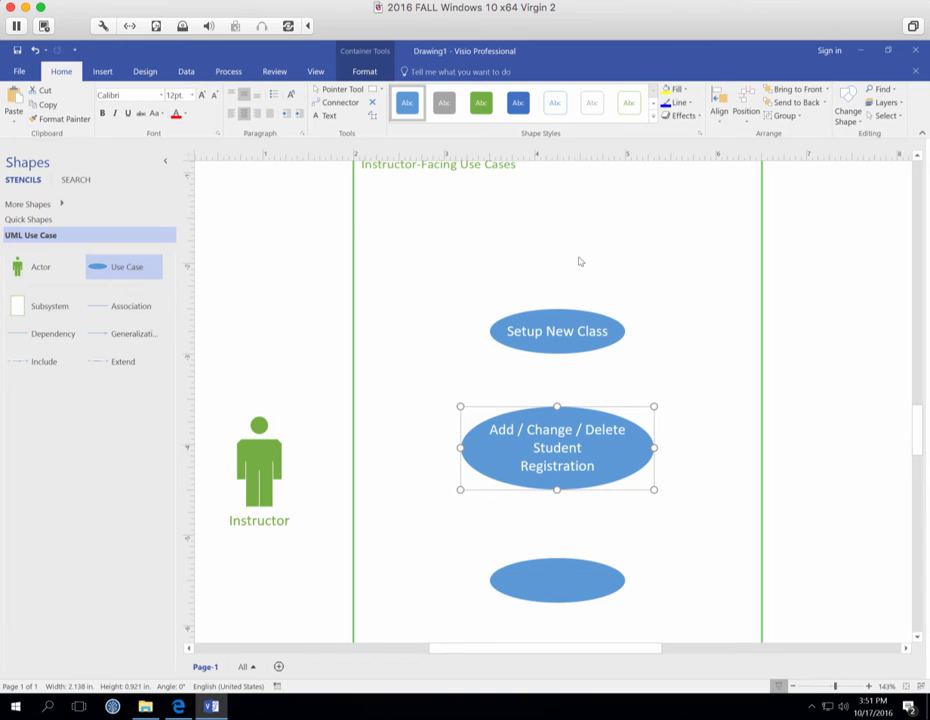
# - Label the lowest instructor oval "Generate Instructor Attendance Report" on three lines, following the wording of the student attendance report use case
pyautogui.scroll(5, 577, 261)
pyautogui.scroll(10, 572, 247)
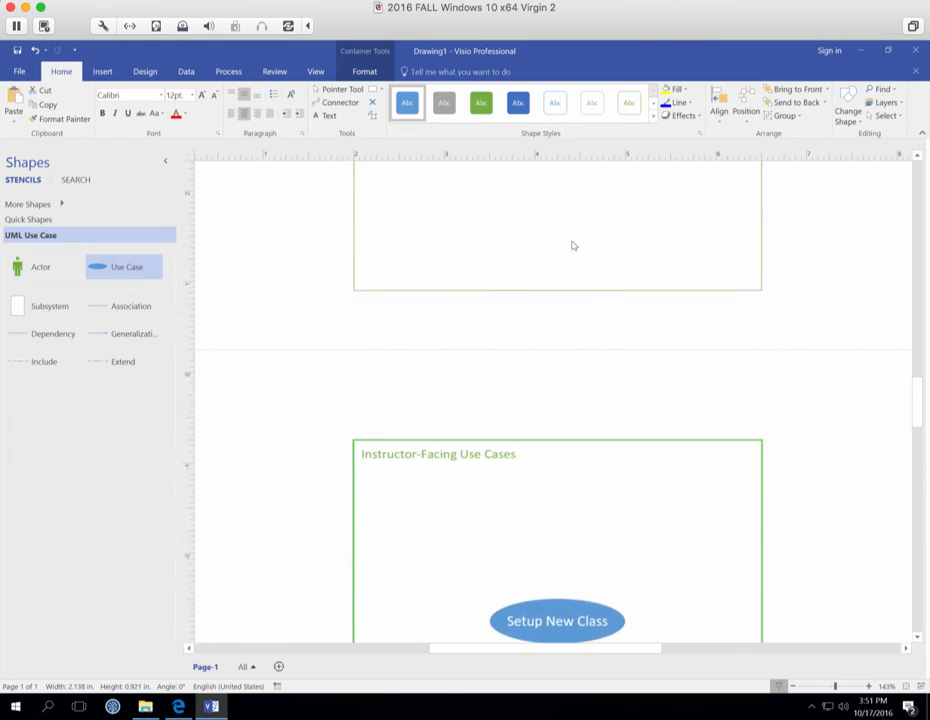
pyautogui.scroll(4, 573, 240)
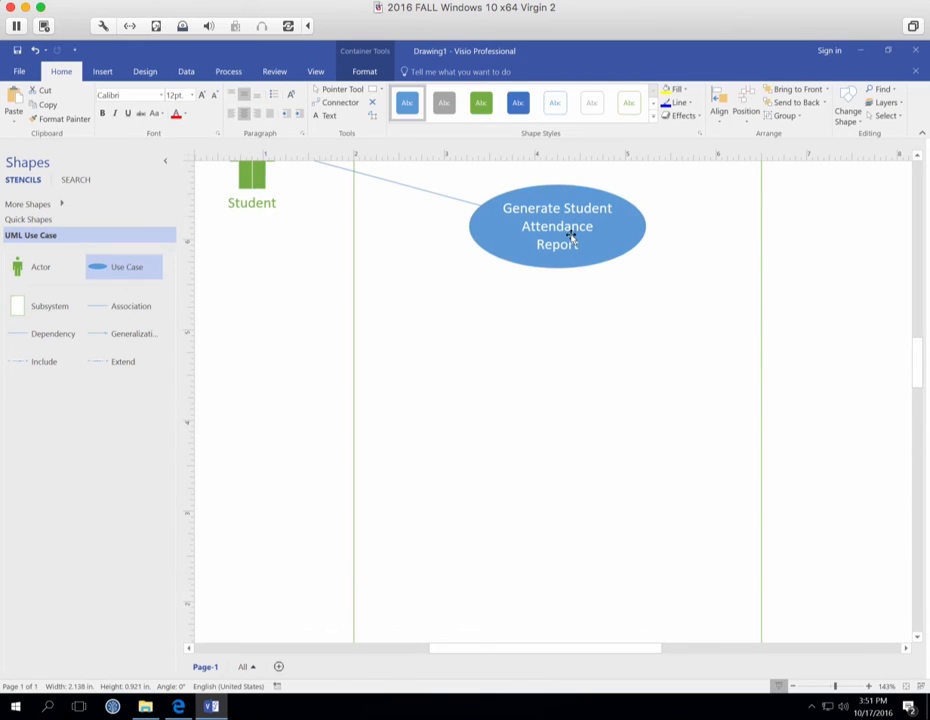
pyautogui.scroll(-5, 668, 405)
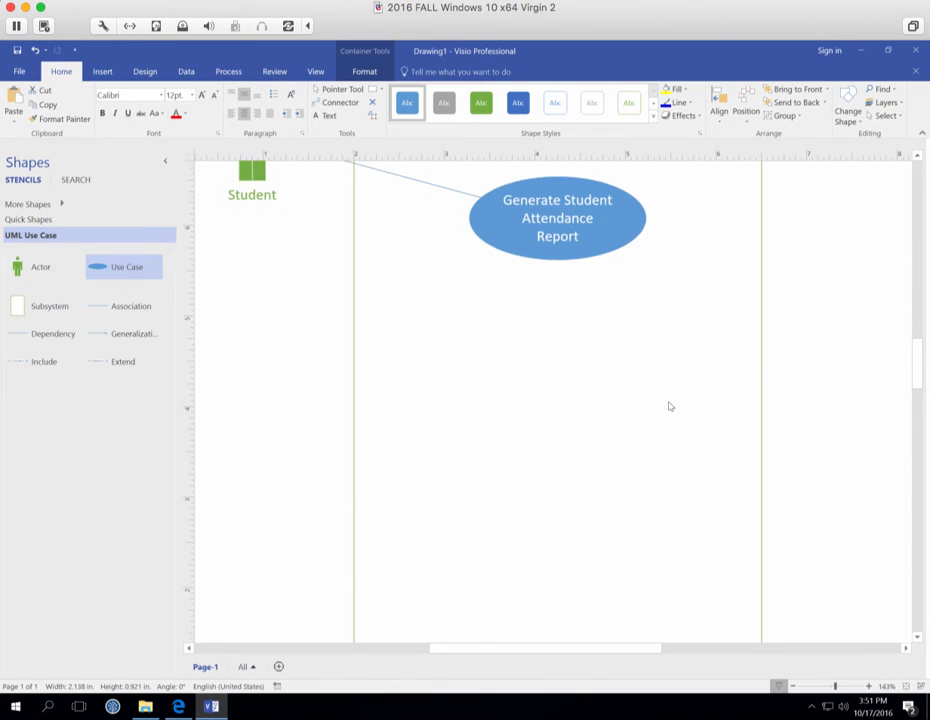
pyautogui.scroll(-12, 671, 399)
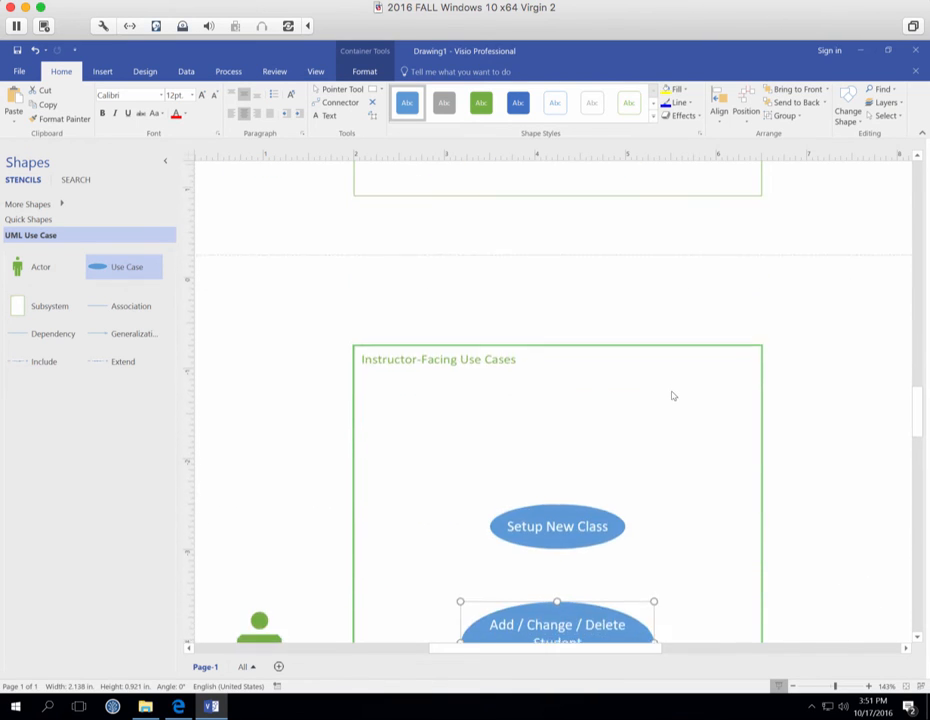
pyautogui.scroll(-5, 678, 378)
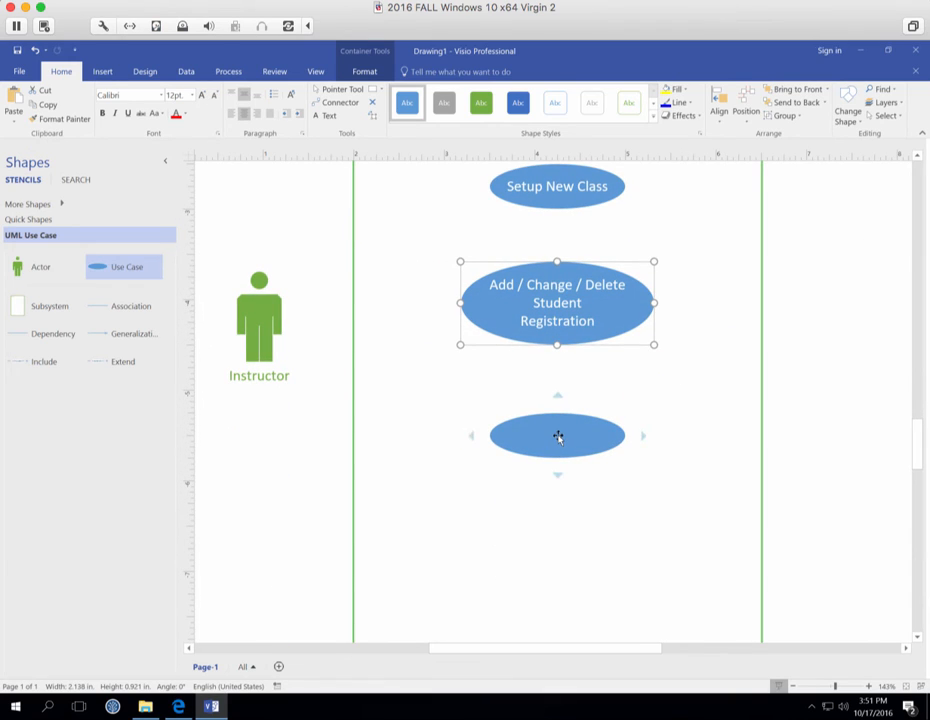
pyautogui.doubleClick(558, 437)
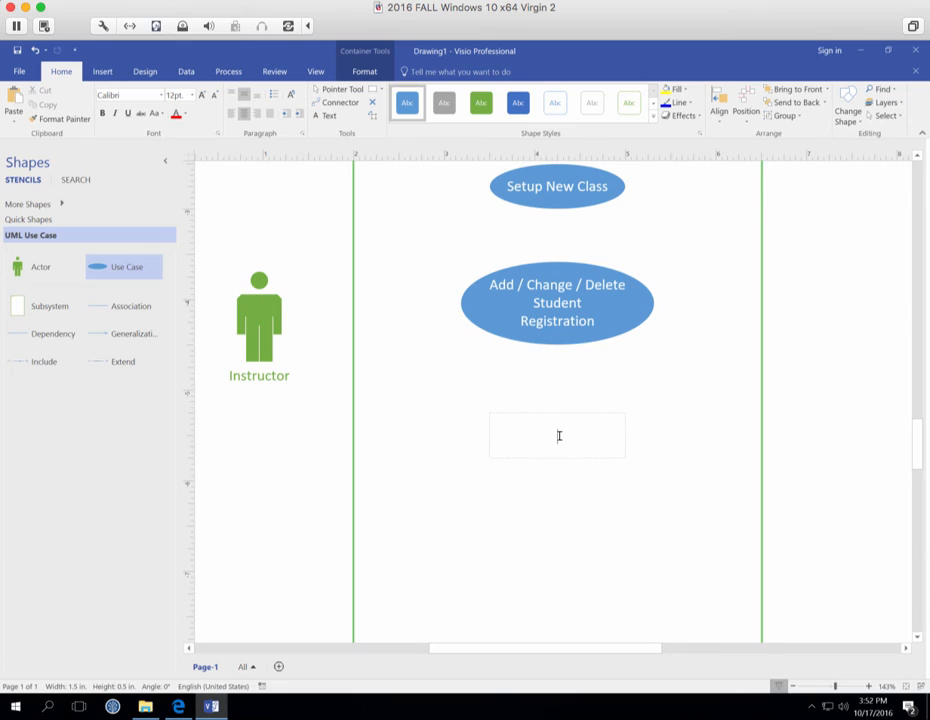
pyautogui.write('Generate')
pyautogui.press('Return')
pyautogui.write('Ins')
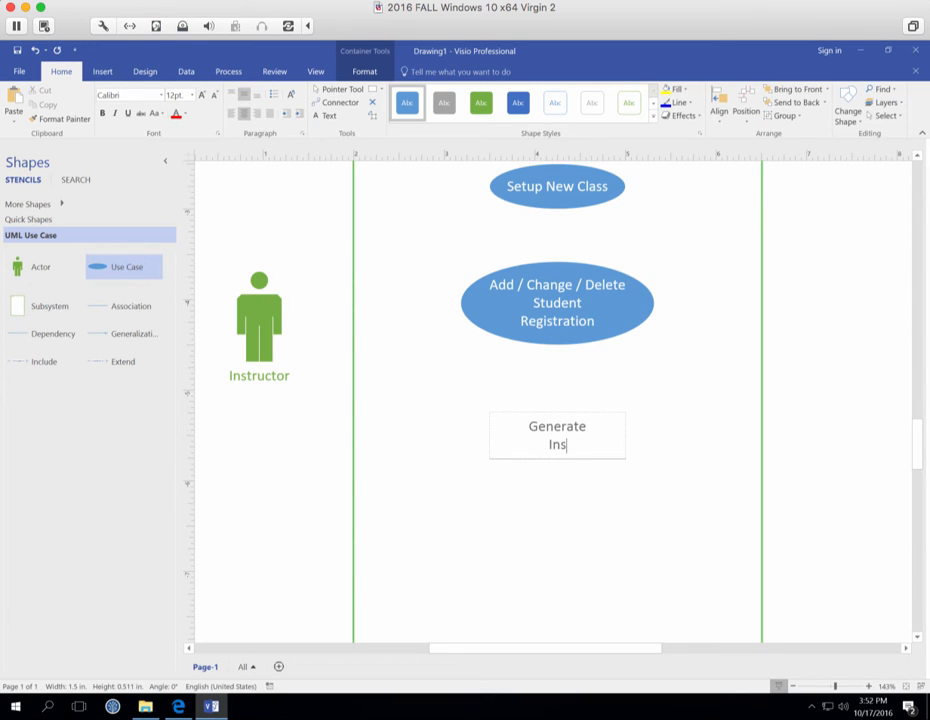
pyautogui.write('tructor')
pyautogui.press('BackSpace')
pyautogui.press('BackSpace')
pyautogui.press('BackSpace')
pyautogui.press('BackSpace')
pyautogui.click(533, 445)
pyautogui.press('BackSpace')
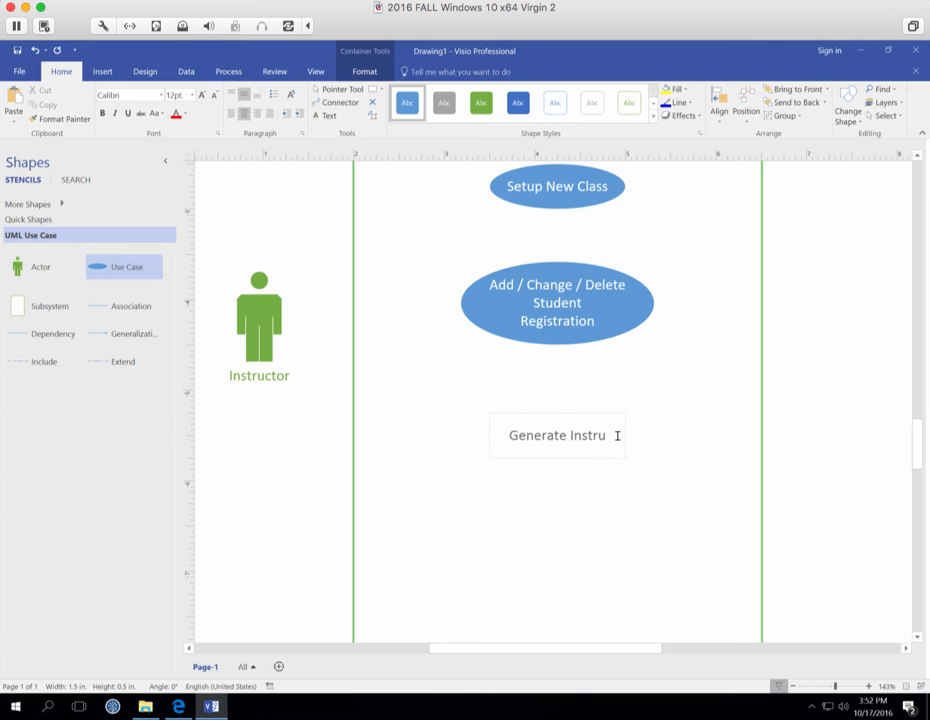
pyautogui.press('End')
pyautogui.write('ctor')
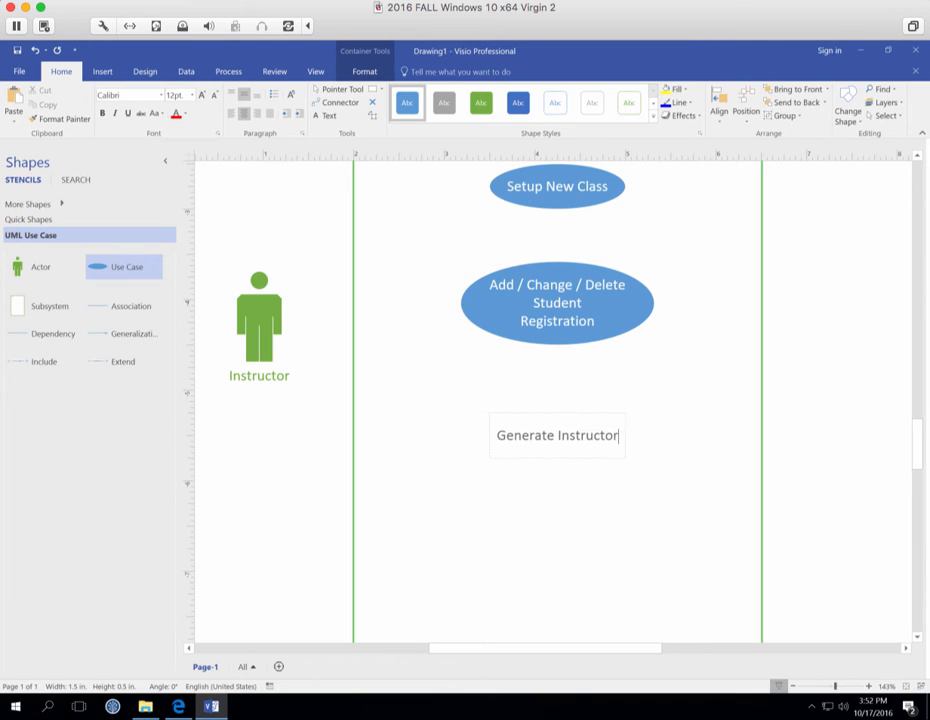
pyautogui.press('Return')
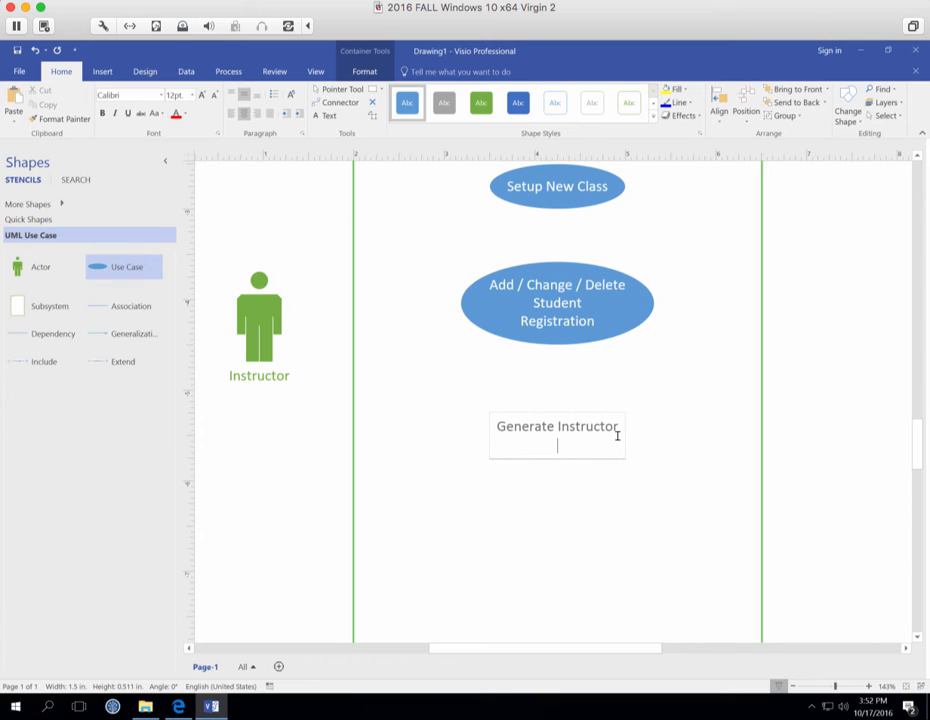
pyautogui.write('Attendance')
pyautogui.press('Return')
pyautogui.write('Report')
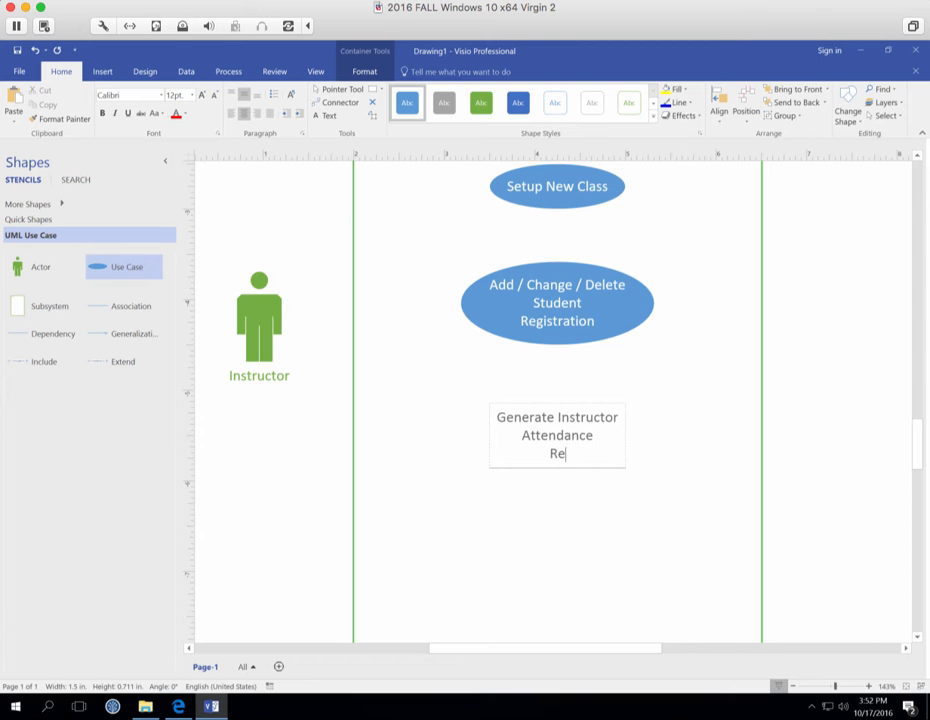
pyautogui.click(609, 537)
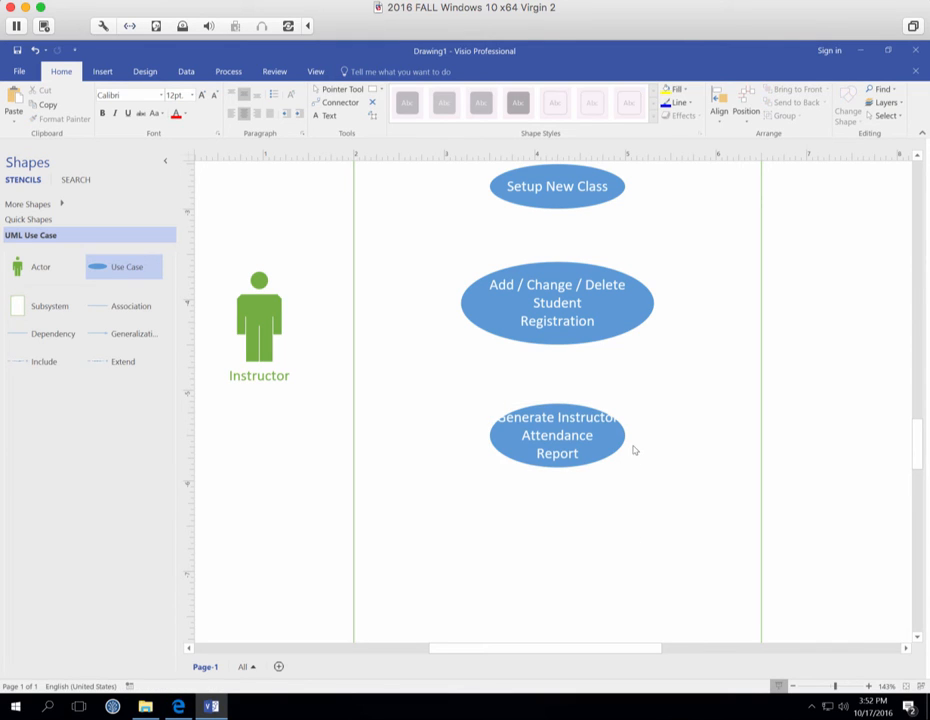
# - Enlarge the instructor attendance report oval to about 1.97 in by 0.93 in and move it down, centred below the registration oval
pyautogui.moveTo(614, 416)
pyautogui.click(618, 411)
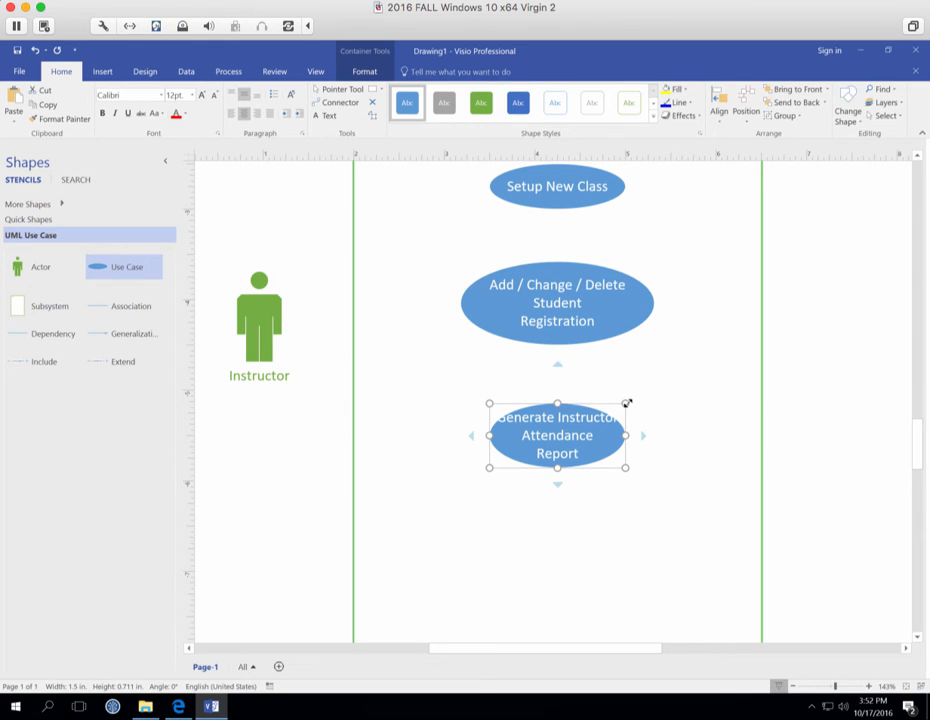
pyautogui.moveTo(627, 403); pyautogui.dragTo(656, 384)
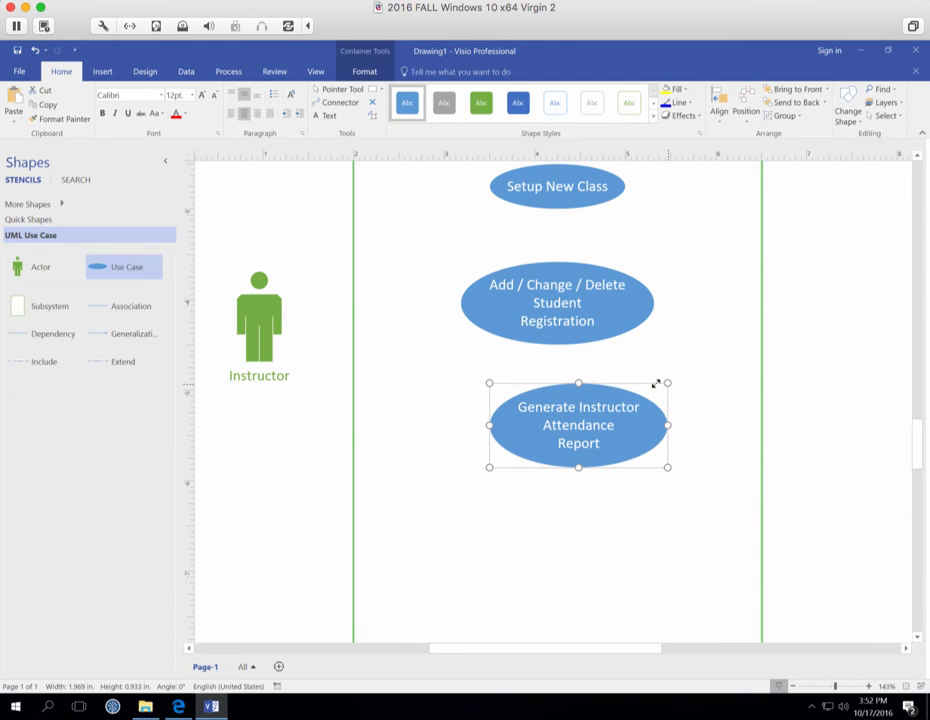
pyautogui.moveTo(597, 399); pyautogui.dragTo(595, 439)
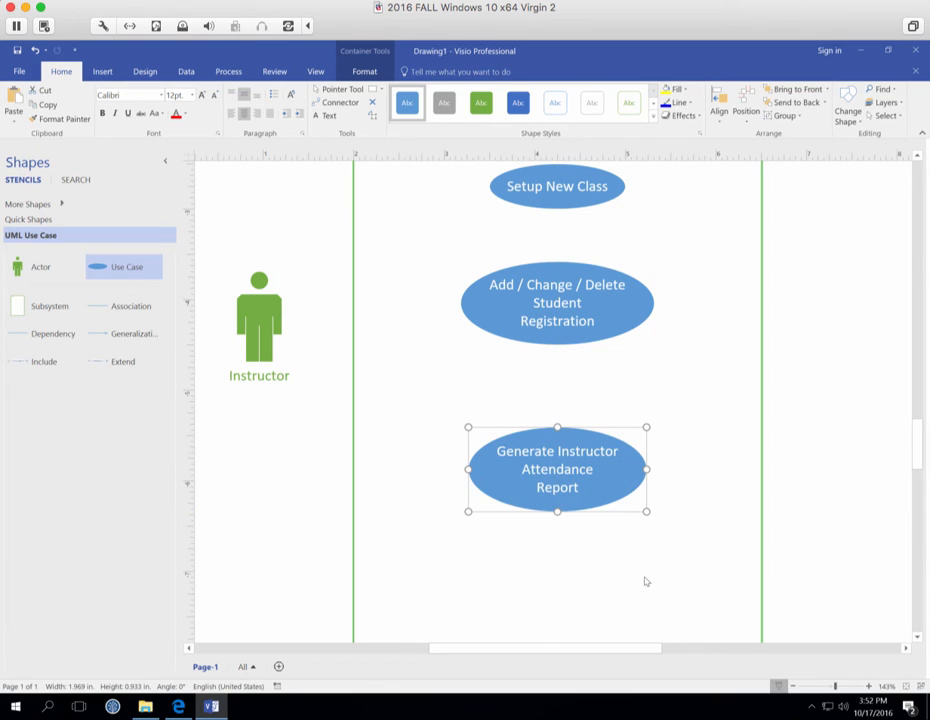
pyautogui.click(650, 594)
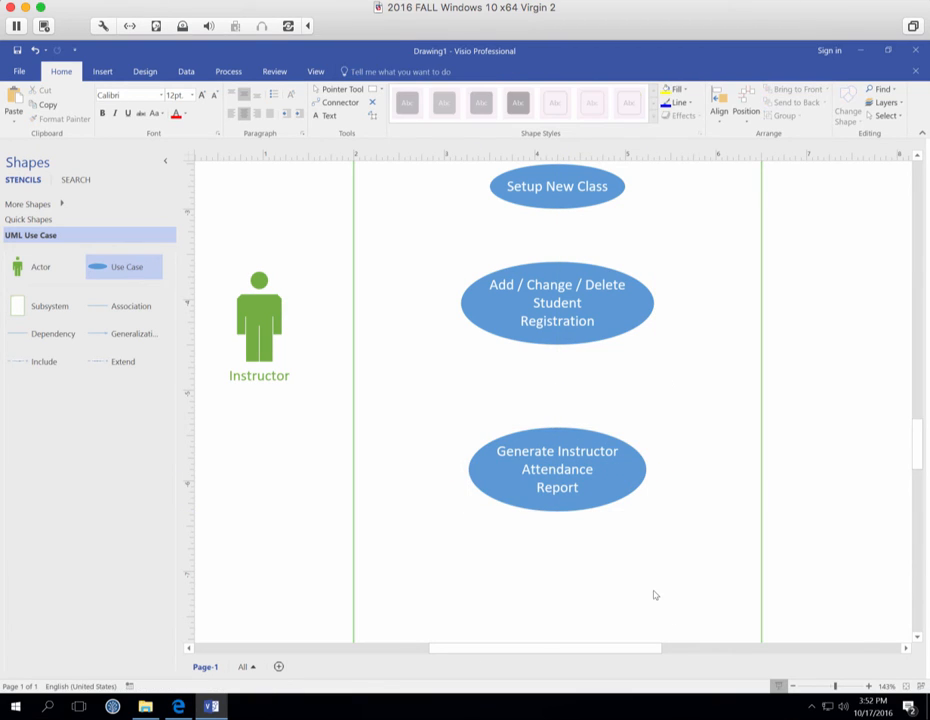
pyautogui.scroll(1, 640, 580)
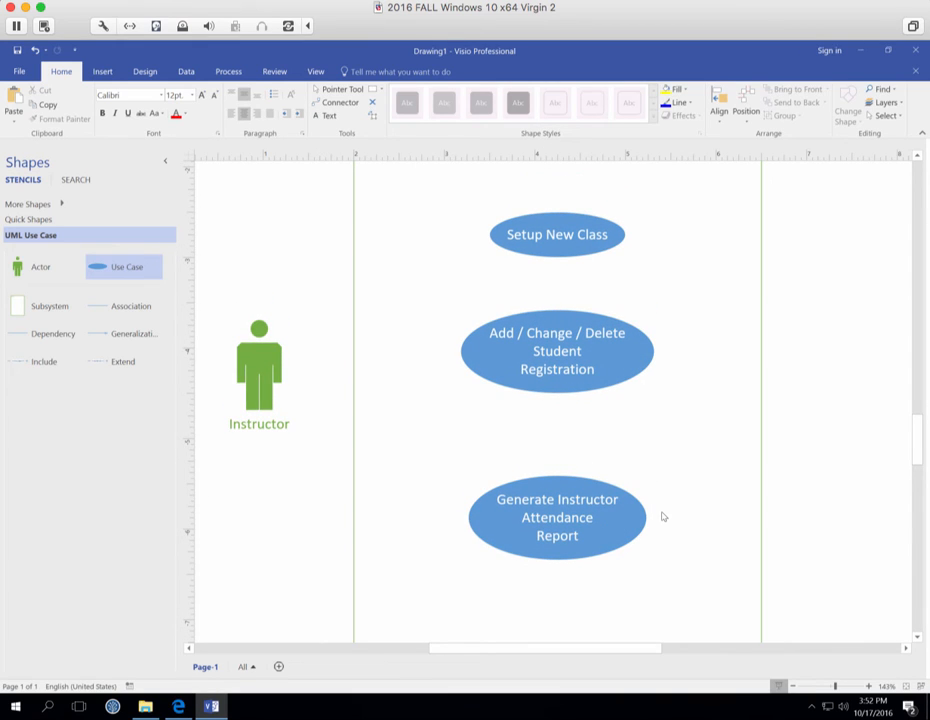
pyautogui.moveTo(663, 516)
pyautogui.moveTo(644, 394)
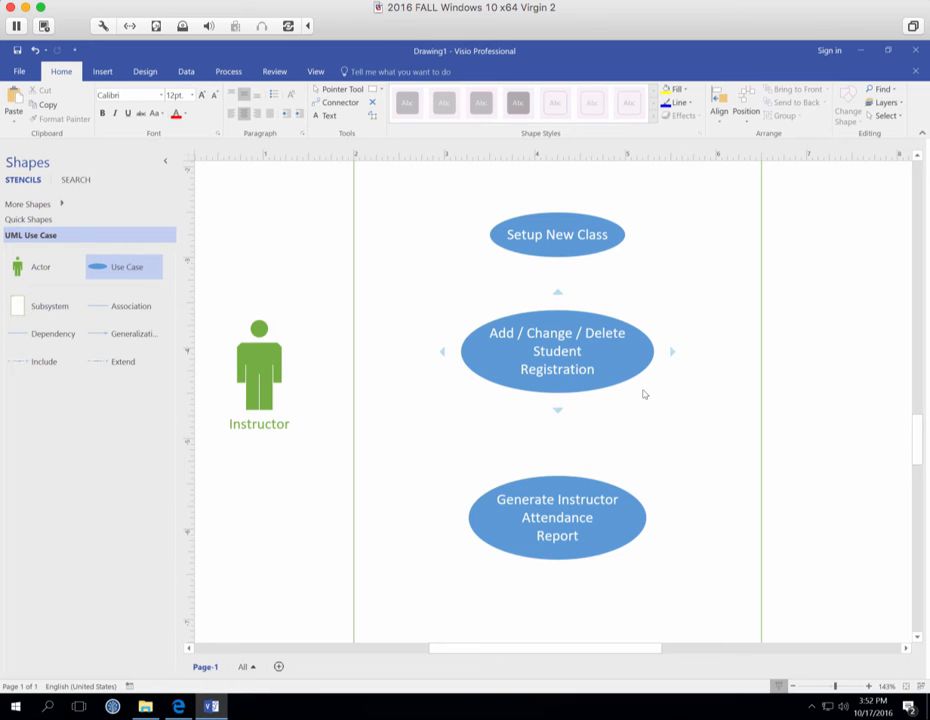
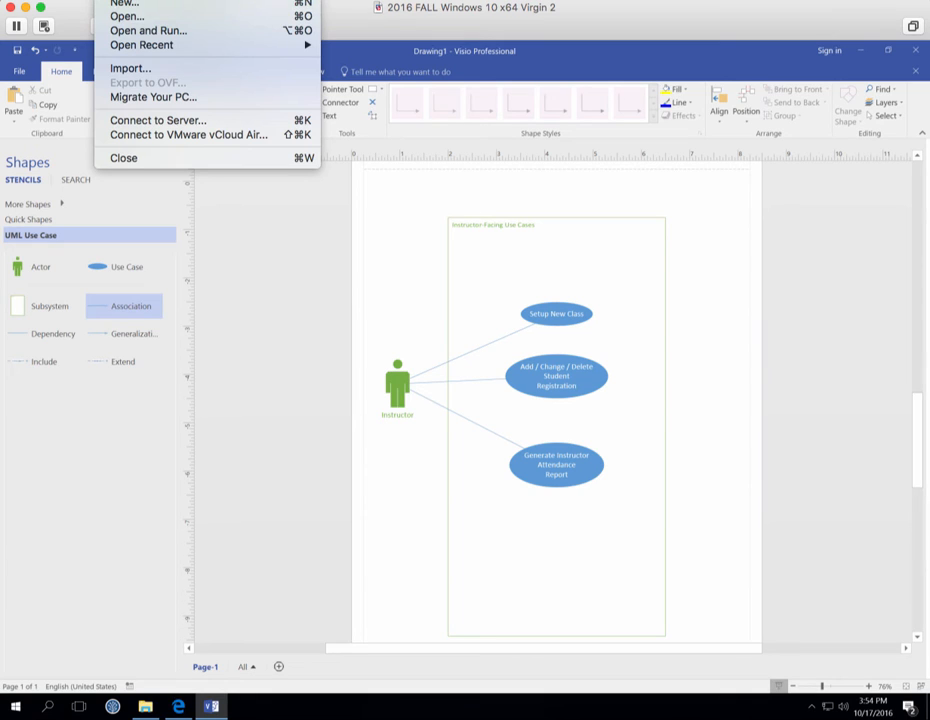
# - Save the drawing in the Documents folder, named with the author's last and first name followed by "skills_practice_use_case_diagrams"
pyautogui.click(245, 244)
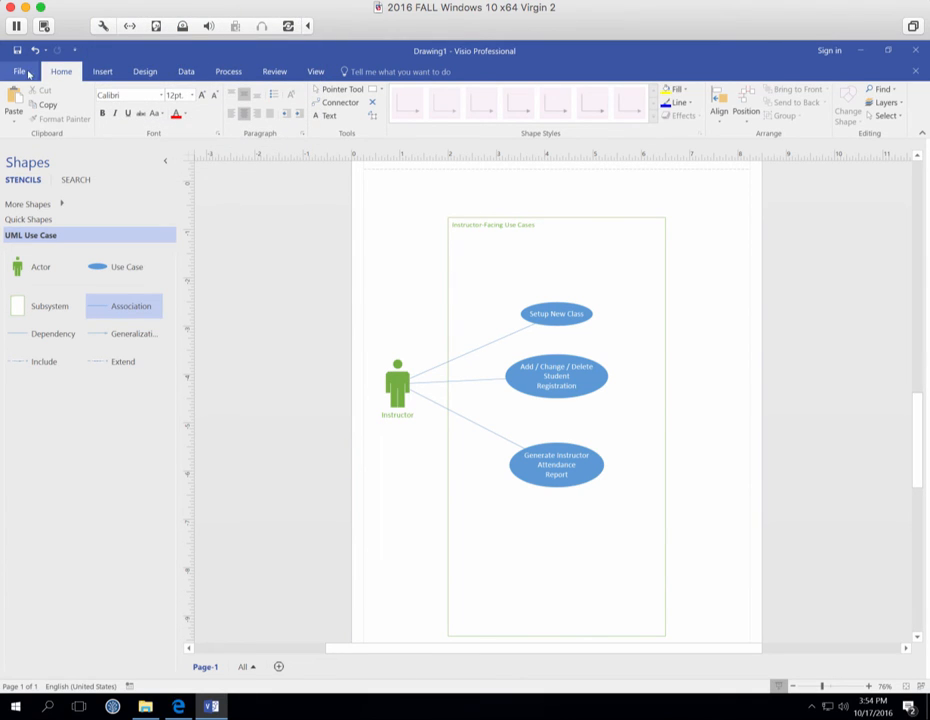
pyautogui.click(20, 72)
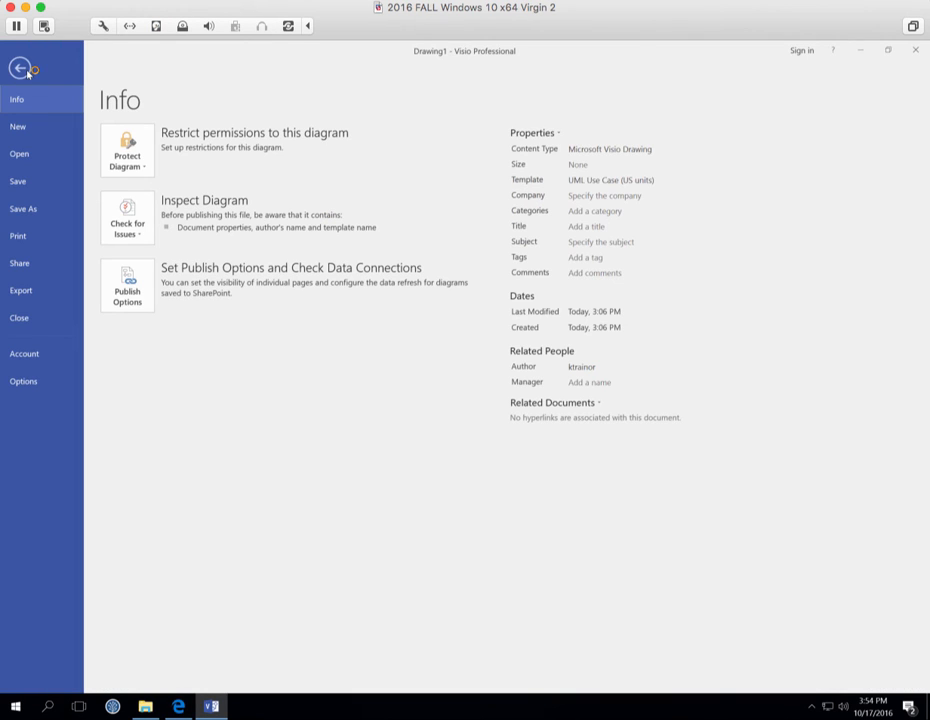
pyautogui.click(31, 211)
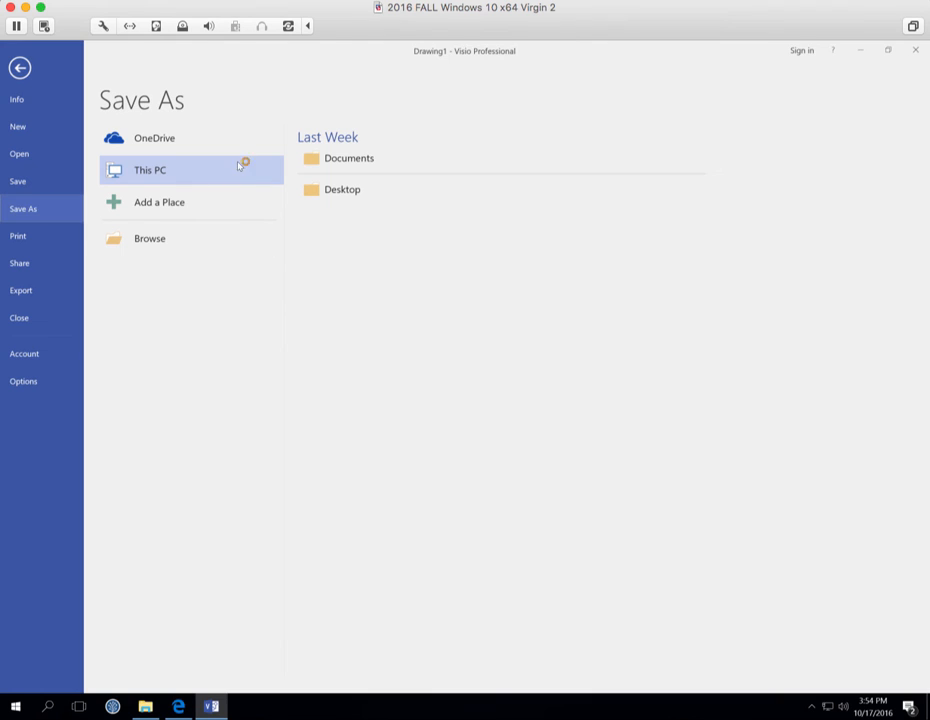
pyautogui.click(333, 160)
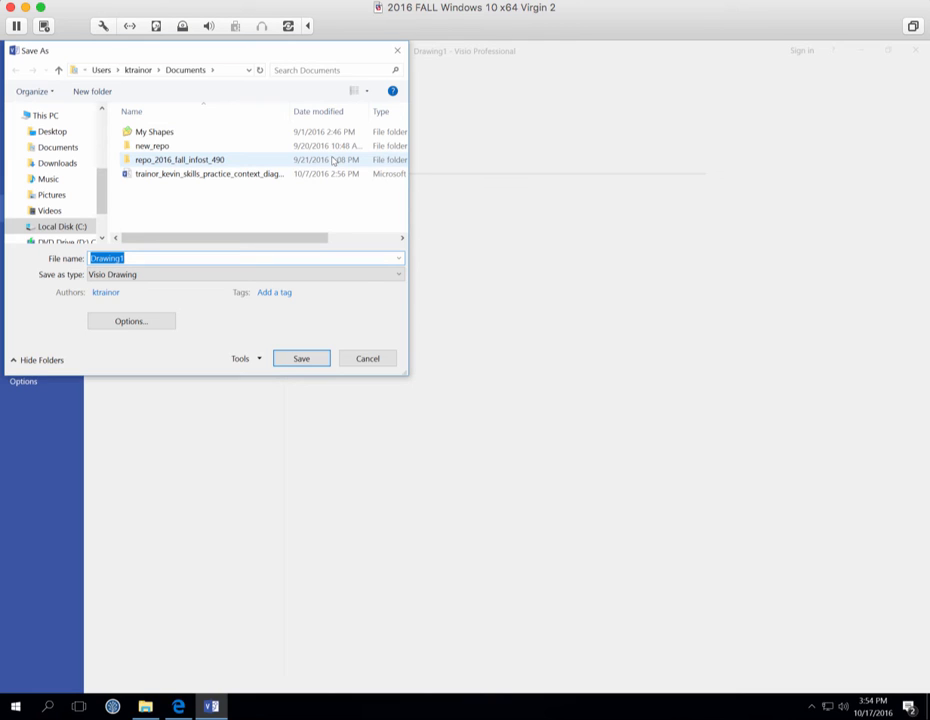
pyautogui.write('t')
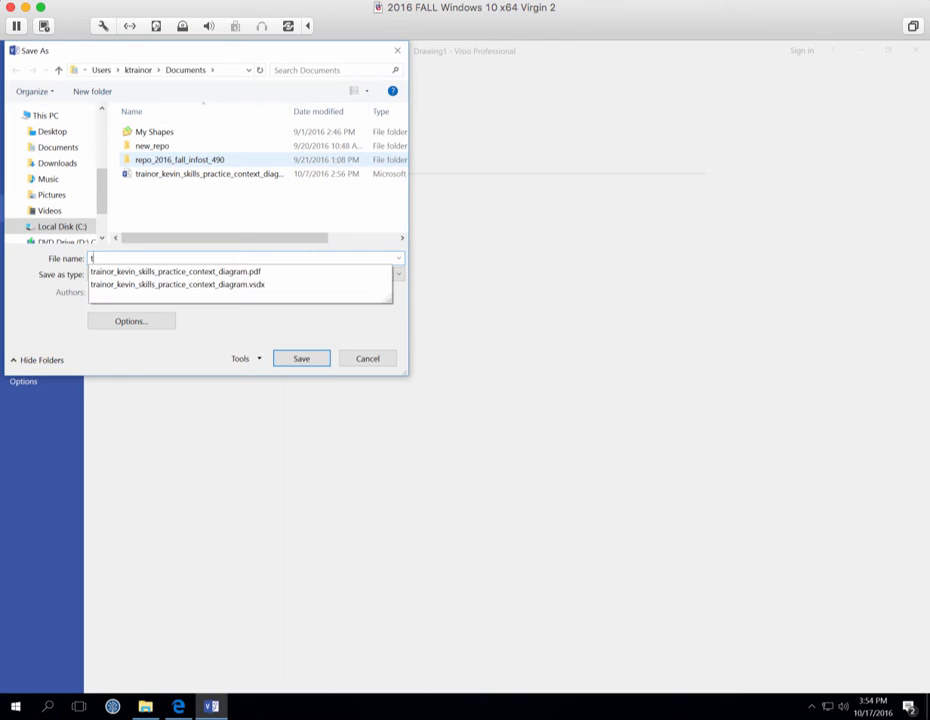
pyautogui.write('rainor_kevin_skills_practice_use_case_diagrams')
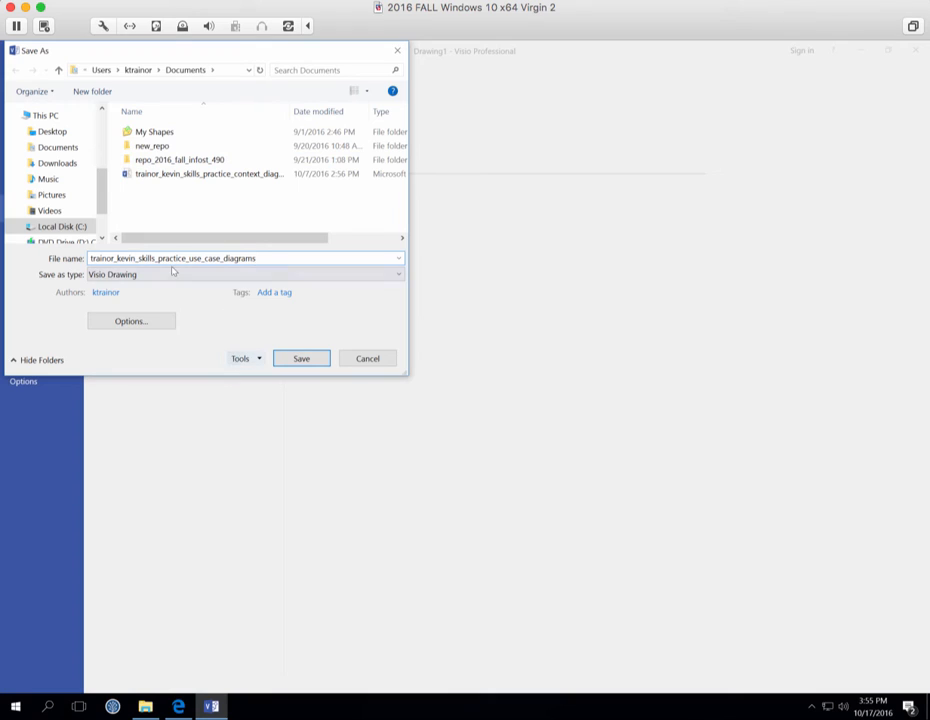
pyautogui.click(303, 360)
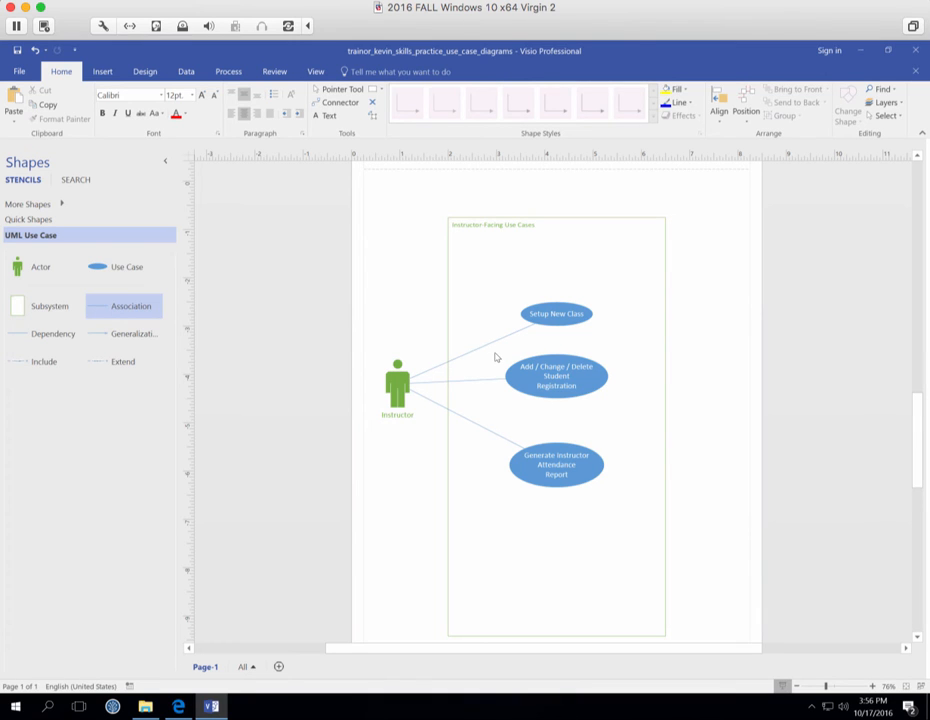
# - Add an Actor below the instructor subsystem, on a new page area, and label it "System Administrator" on two lines
pyautogui.scroll(5, 494, 355)
pyautogui.scroll(6, 515, 361)
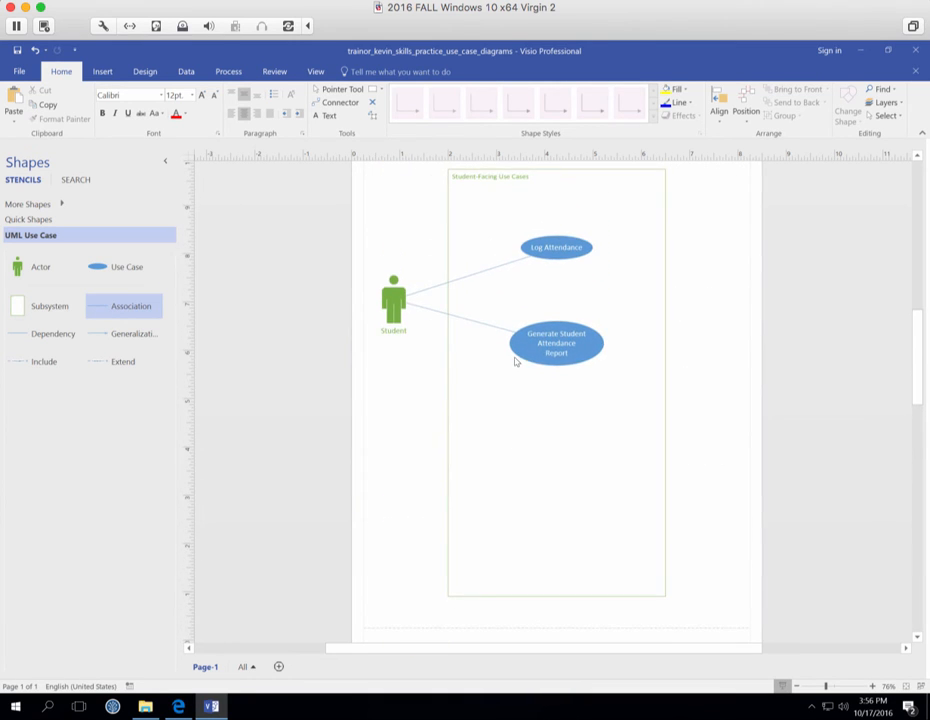
pyautogui.scroll(-4, 525, 375)
pyautogui.scroll(-5, 528, 376)
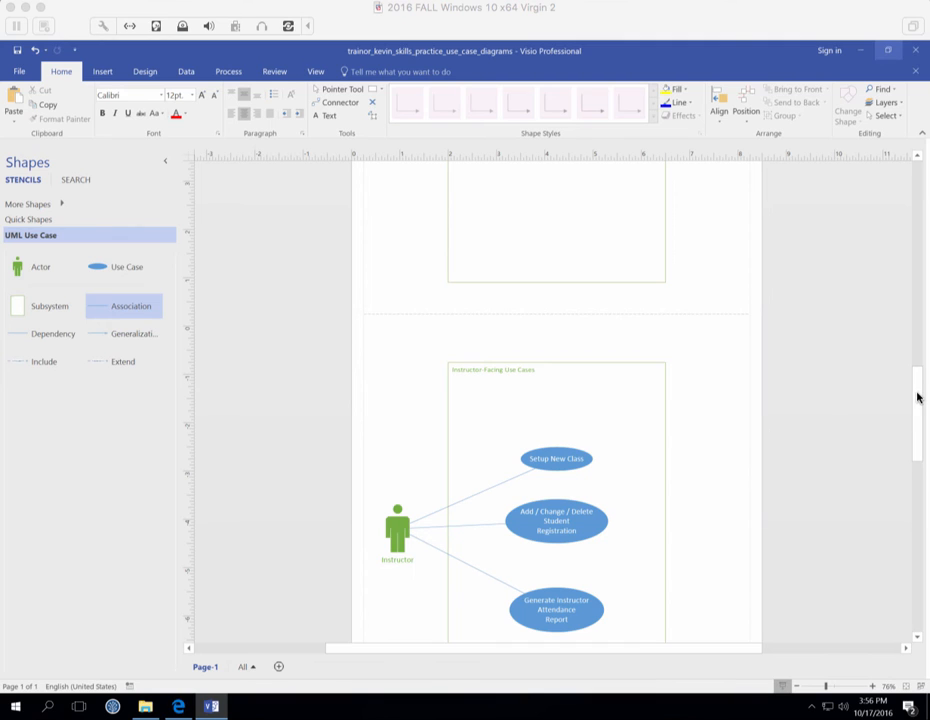
pyautogui.moveTo(919, 399); pyautogui.dragTo(927, 493)
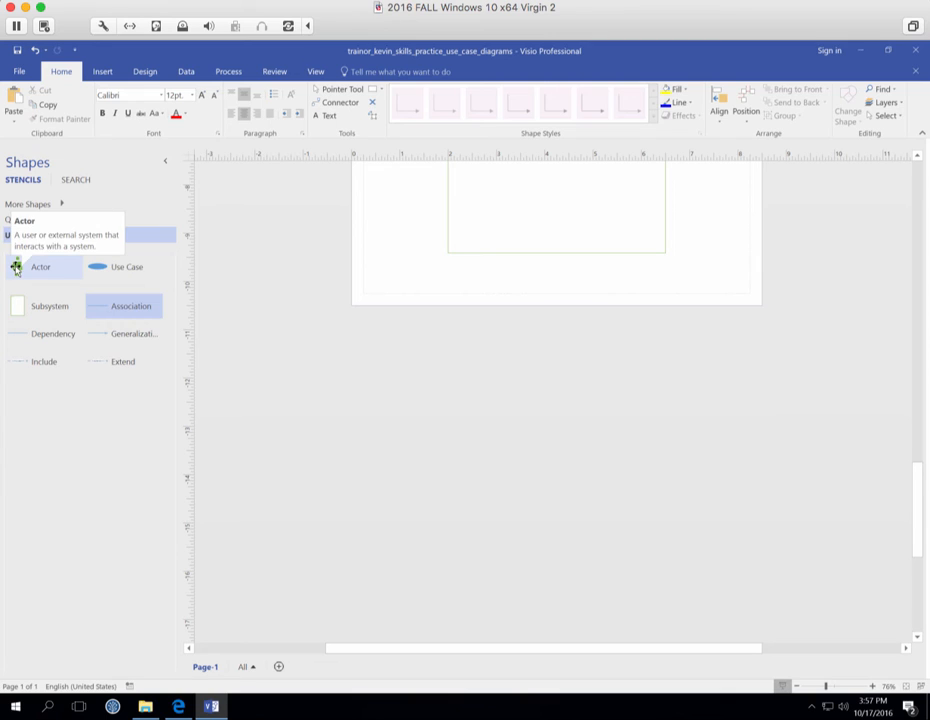
pyautogui.moveTo(16, 268); pyautogui.dragTo(403, 452)
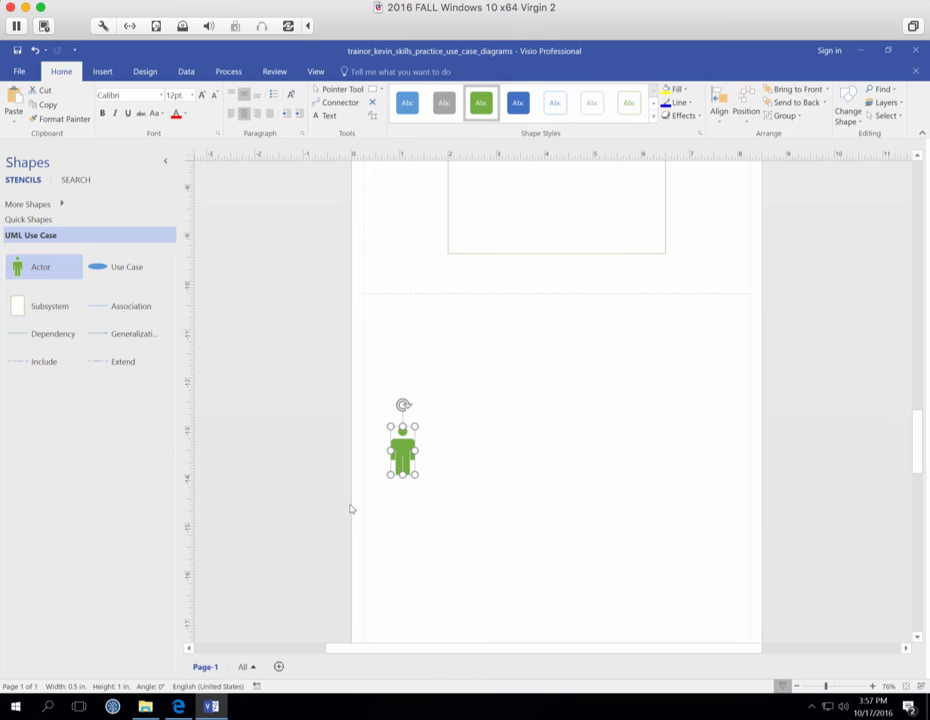
pyautogui.doubleClick(403, 455)
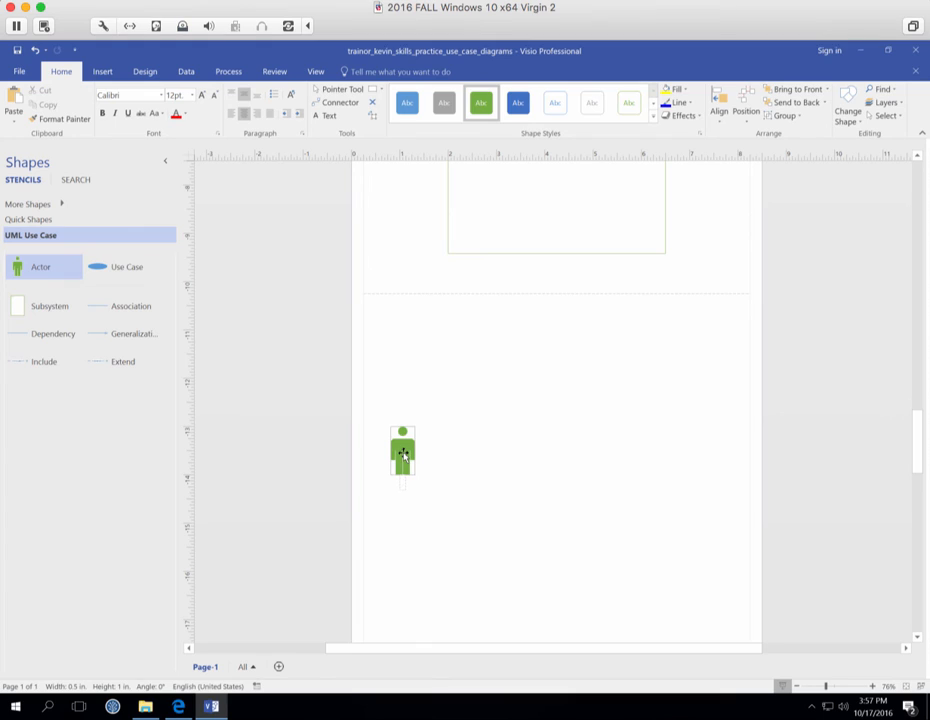
pyautogui.write('System')
pyautogui.press('Return')
pyautogui.write('Admini')
pyautogui.write('strator')
pyautogui.click(411, 513)
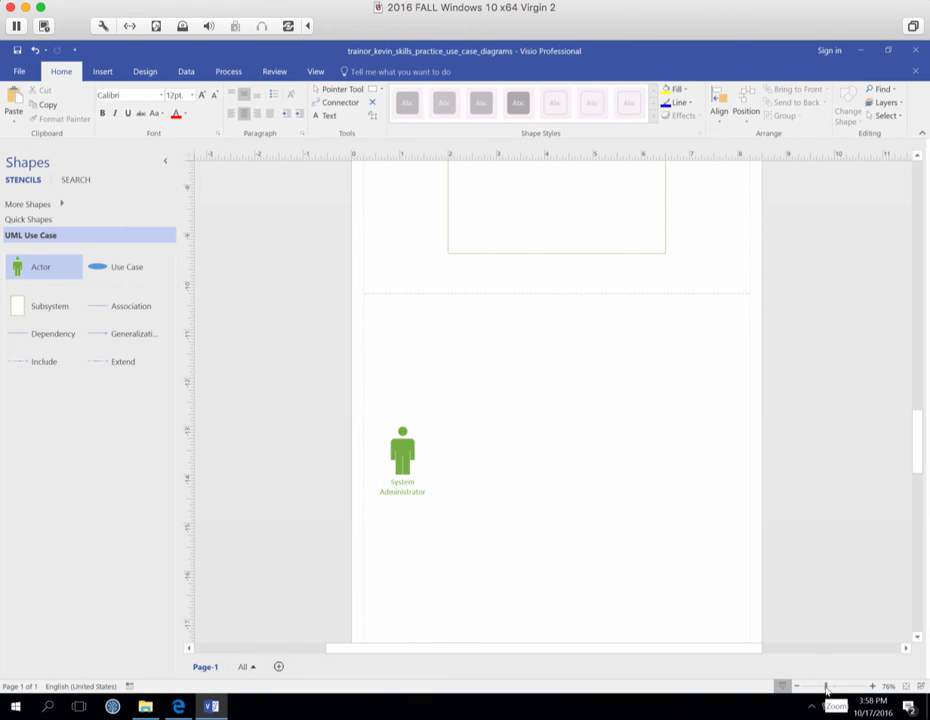
# - Add another Actor directly below the System Administrator and label it "System User" on two lines
pyautogui.moveTo(826, 690)
pyautogui.mouseDown()
pyautogui.moveTo(842, 689)
pyautogui.moveTo(833, 689)
pyautogui.mouseUp()
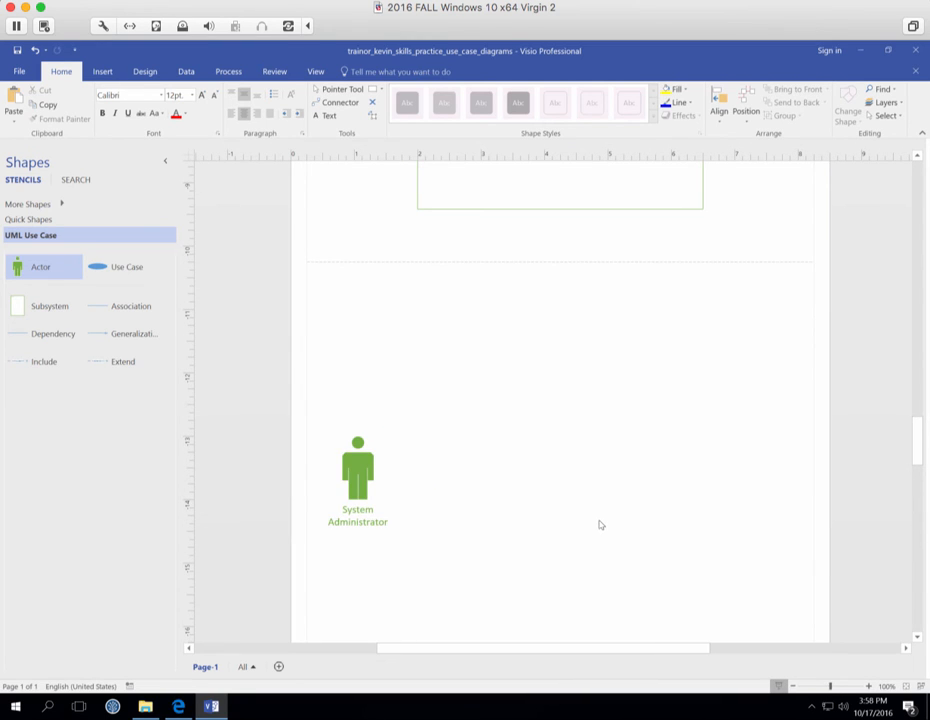
pyautogui.scroll(-4, 600, 525)
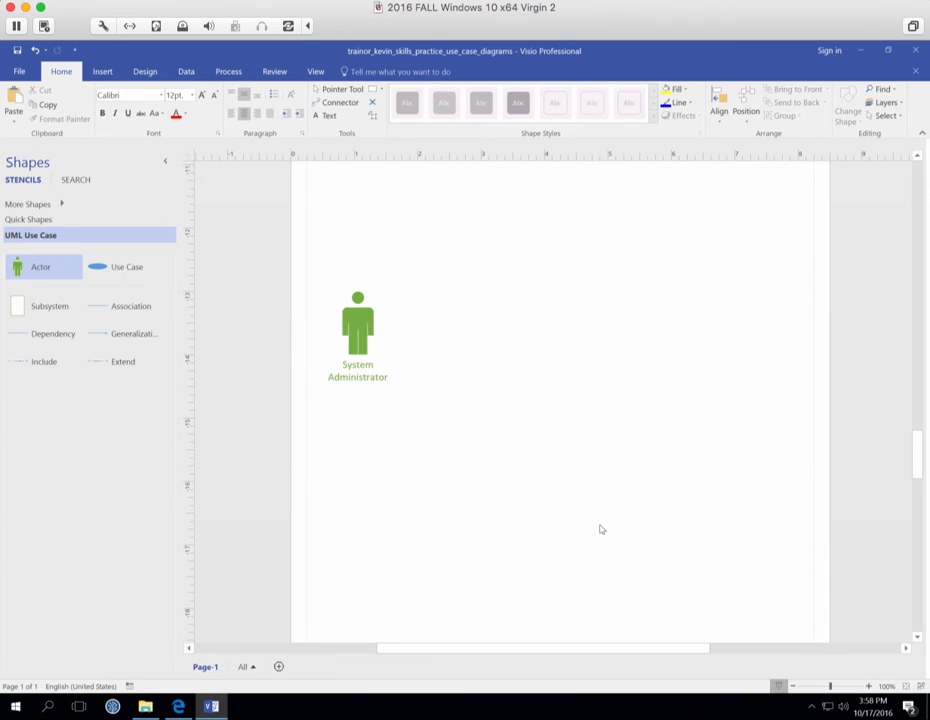
pyautogui.scroll(-1, 601, 529)
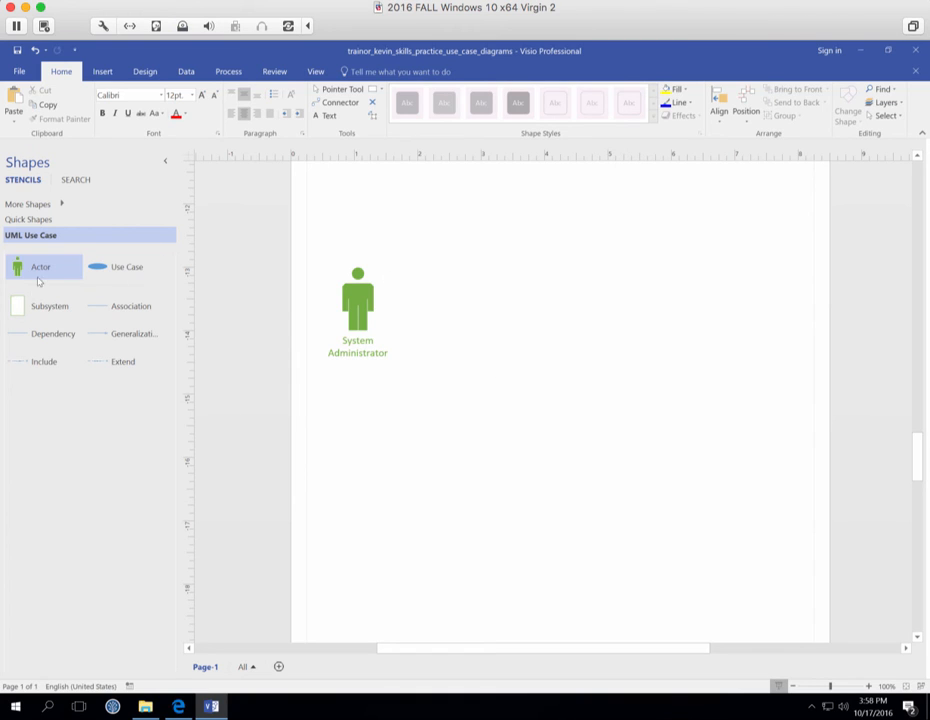
pyautogui.moveTo(32, 268); pyautogui.dragTo(357, 495)
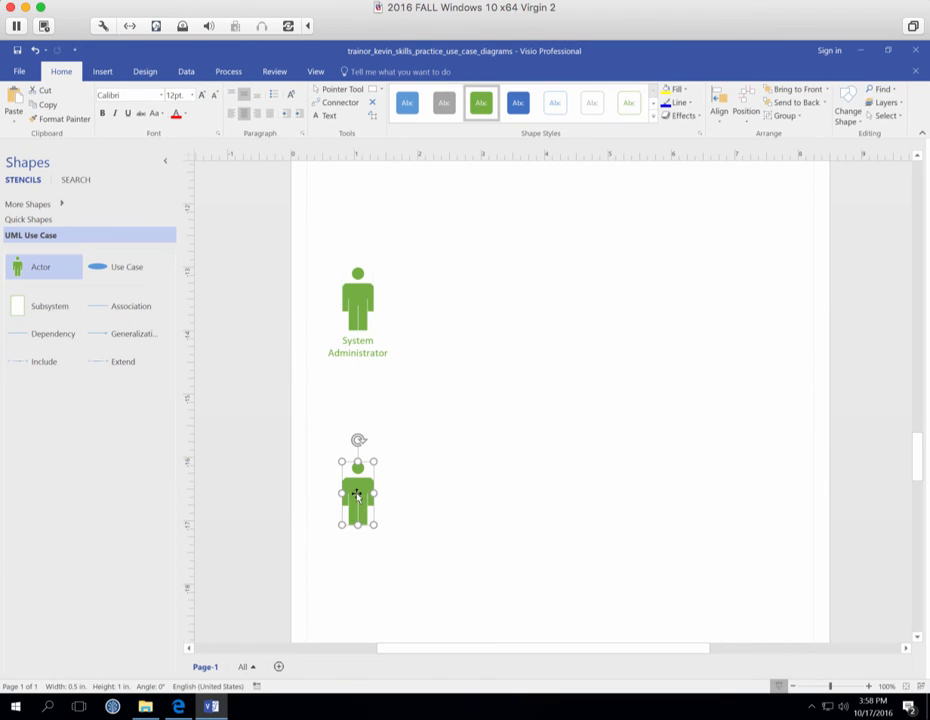
pyautogui.doubleClick(355, 504)
pyautogui.click(355, 505)
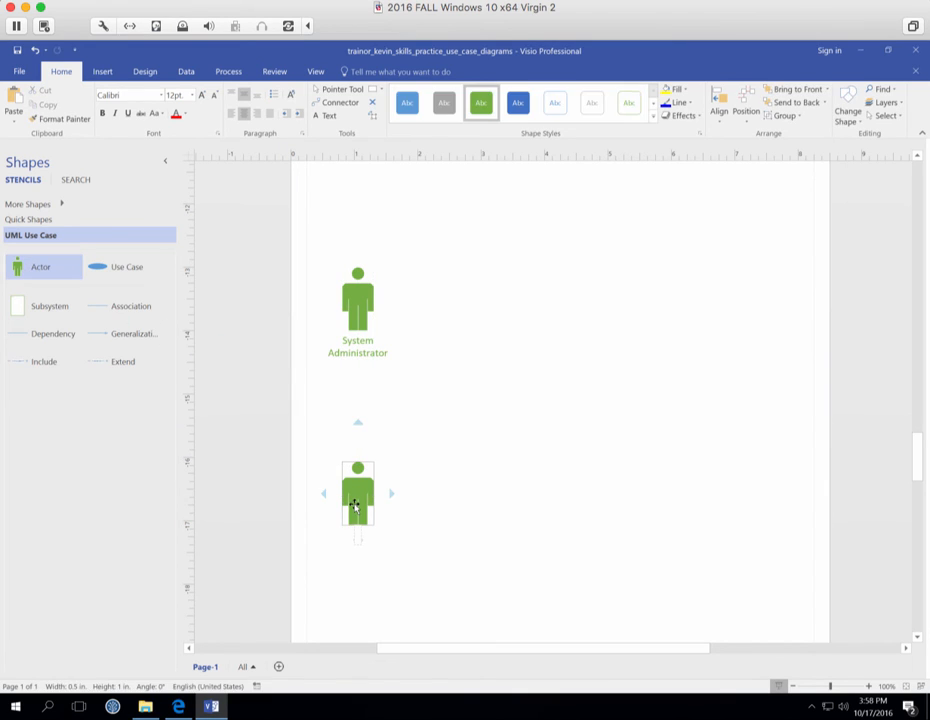
pyautogui.write('System')
pyautogui.press('Return')
pyautogui.write('User')
pyautogui.click(343, 595)
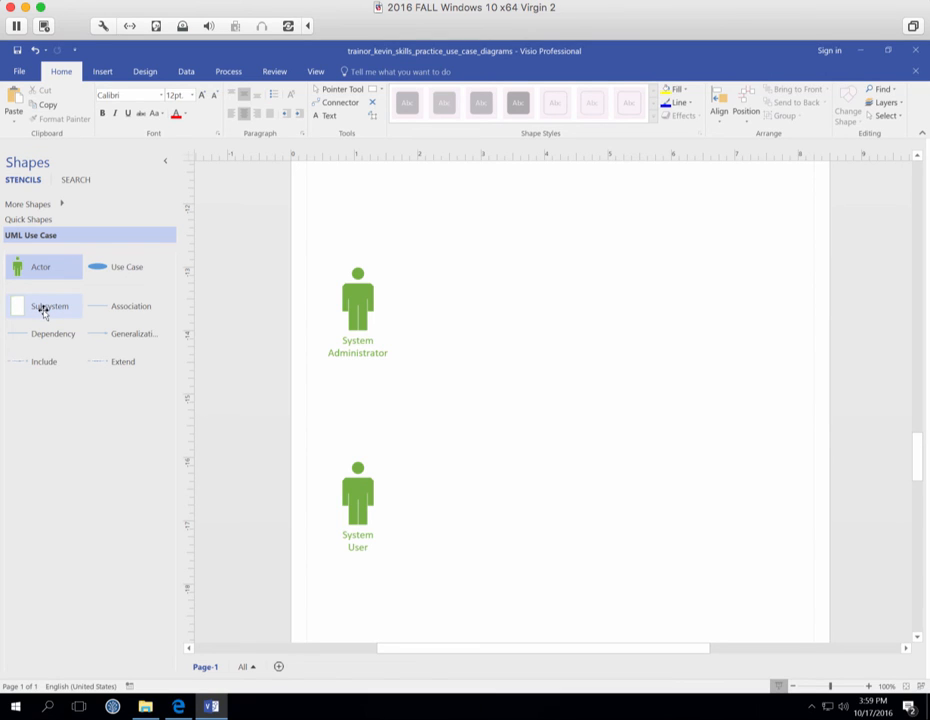
# - Add a Subsystem beside the new actors, aligned under the instructor subsystem near the page's upper edge, and widen it to 4.5 in
pyautogui.moveTo(42, 307); pyautogui.dragTo(475, 336)
pyautogui.scroll(4, 479, 335)
pyautogui.scroll(2, 478, 334)
pyautogui.moveTo(466, 557); pyautogui.dragTo(479, 459)
pyautogui.moveTo(613, 474); pyautogui.dragTo(704, 474)
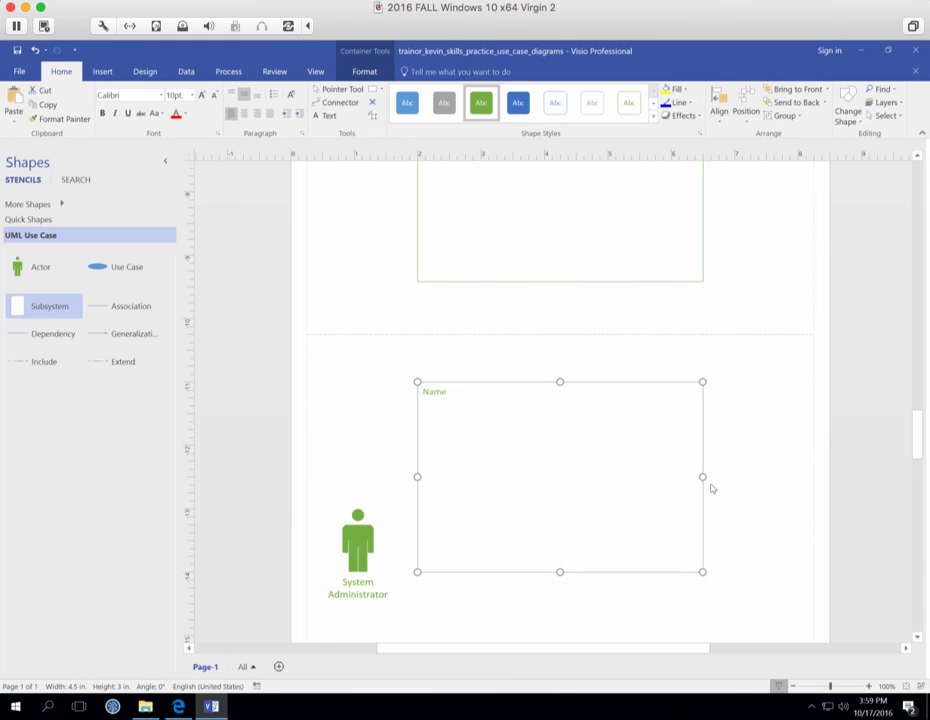
# - Extend the new subsystem downward past the System User actor to a height of about 9.07 in
pyautogui.scroll(-5, 714, 491)
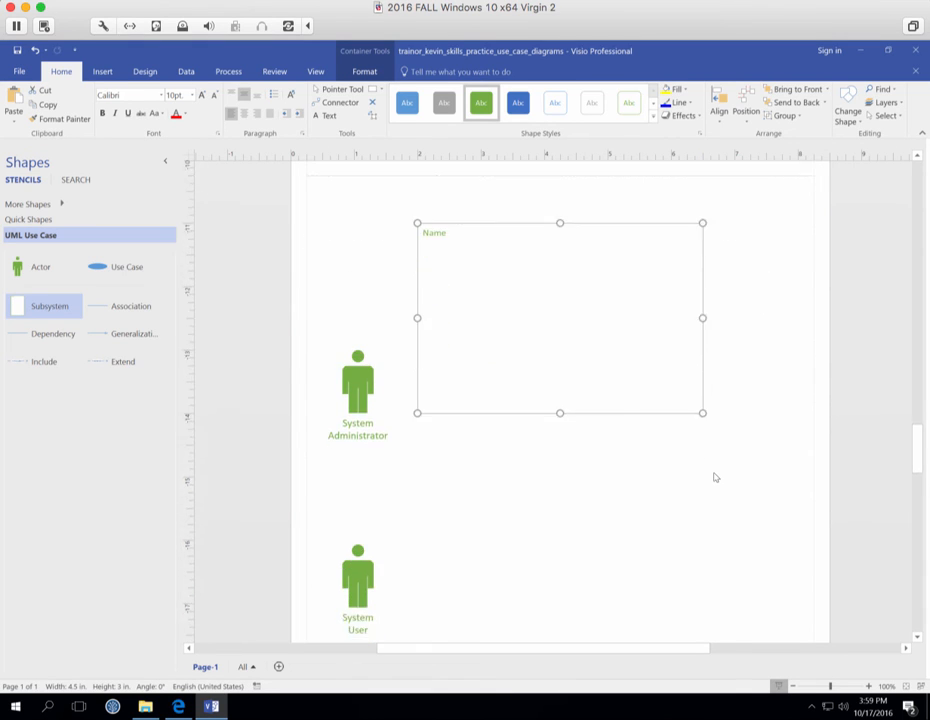
pyautogui.scroll(-1, 715, 474)
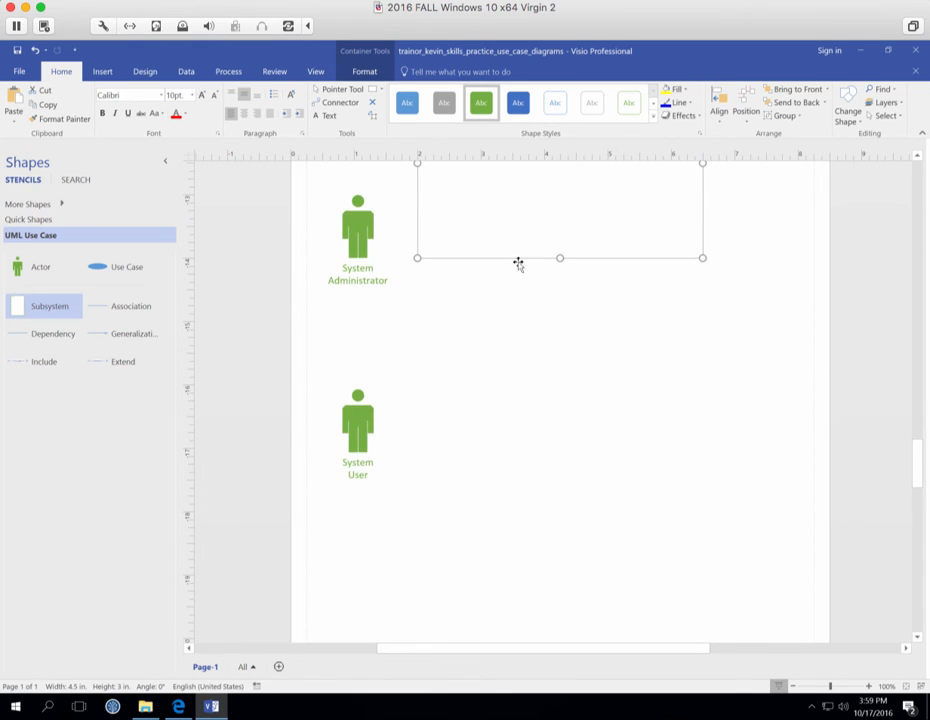
pyautogui.moveTo(560, 258); pyautogui.dragTo(577, 612)
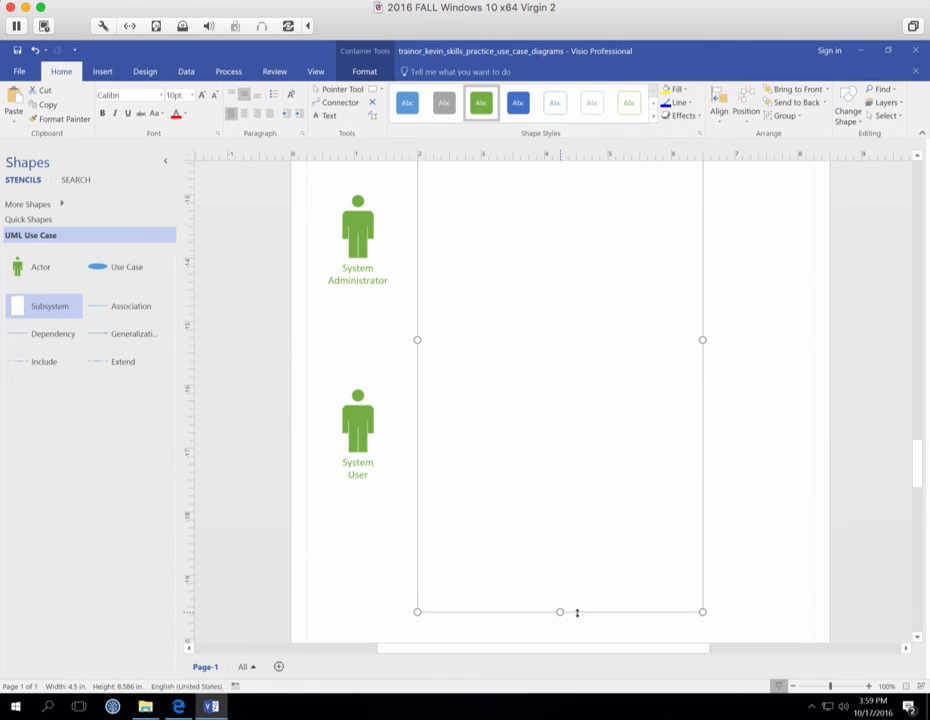
pyautogui.scroll(-3, 577, 612)
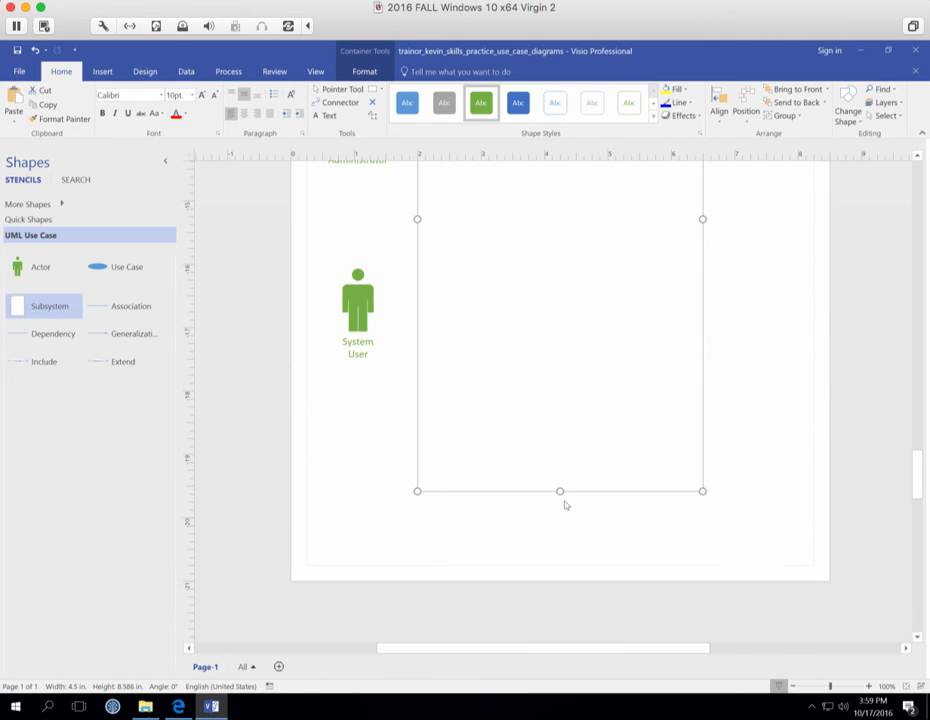
pyautogui.moveTo(560, 492); pyautogui.dragTo(565, 522)
pyautogui.scroll(5, 520, 380)
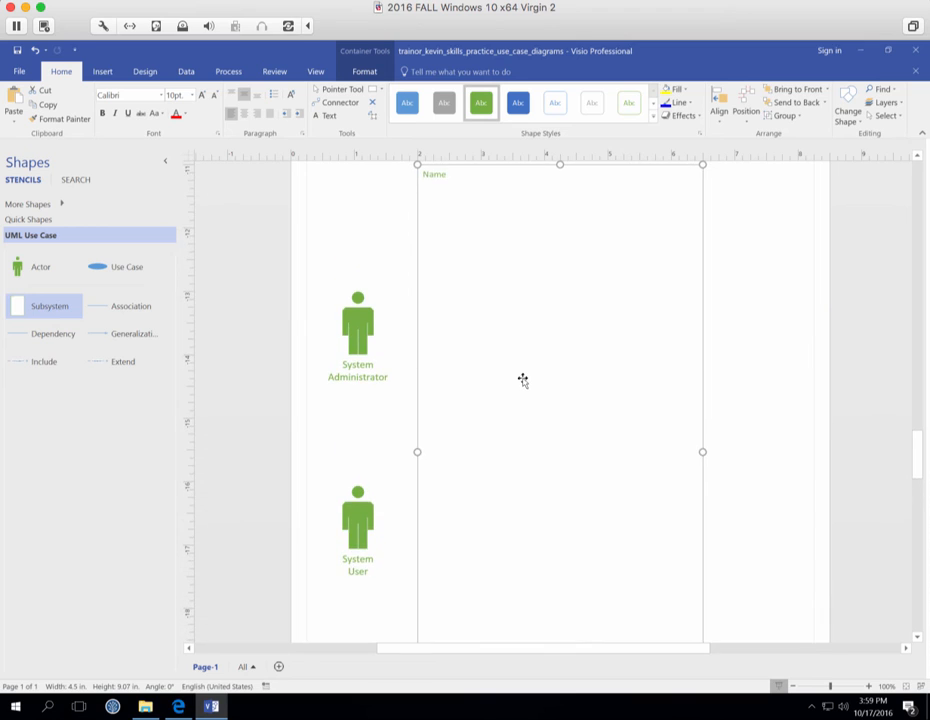
pyautogui.scroll(2, 522, 380)
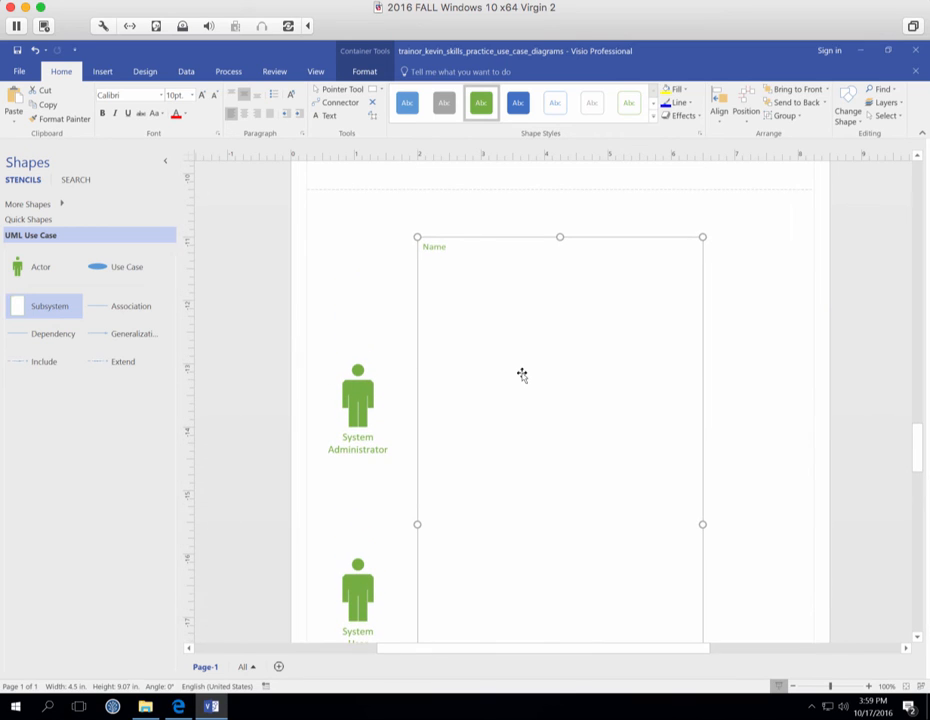
pyautogui.click(337, 303)
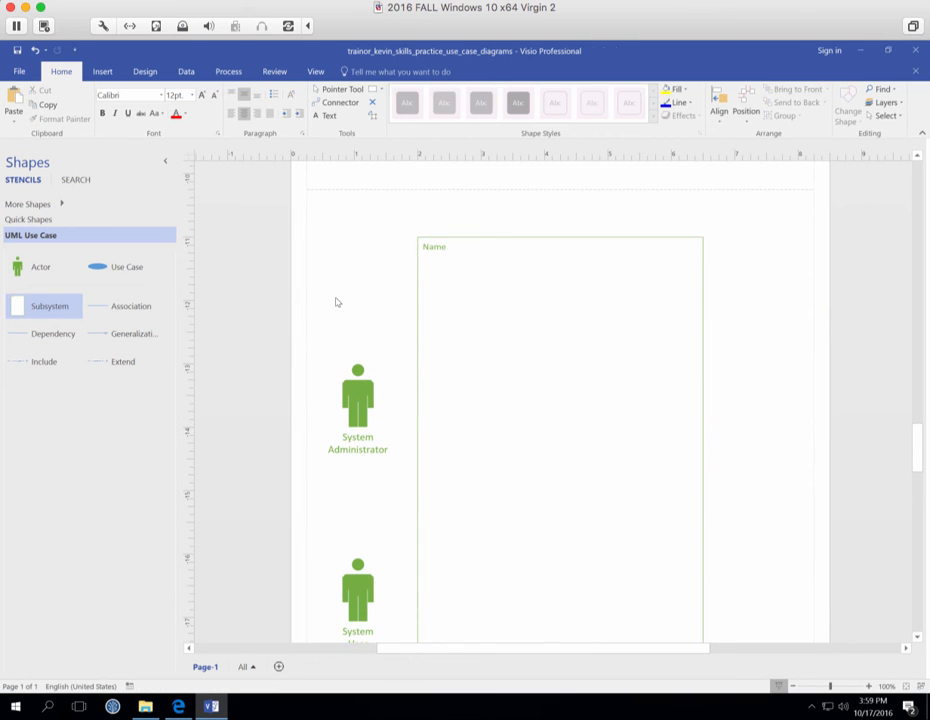
# - Title the new subsystem "Administrative Use Cases"
pyautogui.click(435, 251)
pyautogui.doubleClick(436, 252)
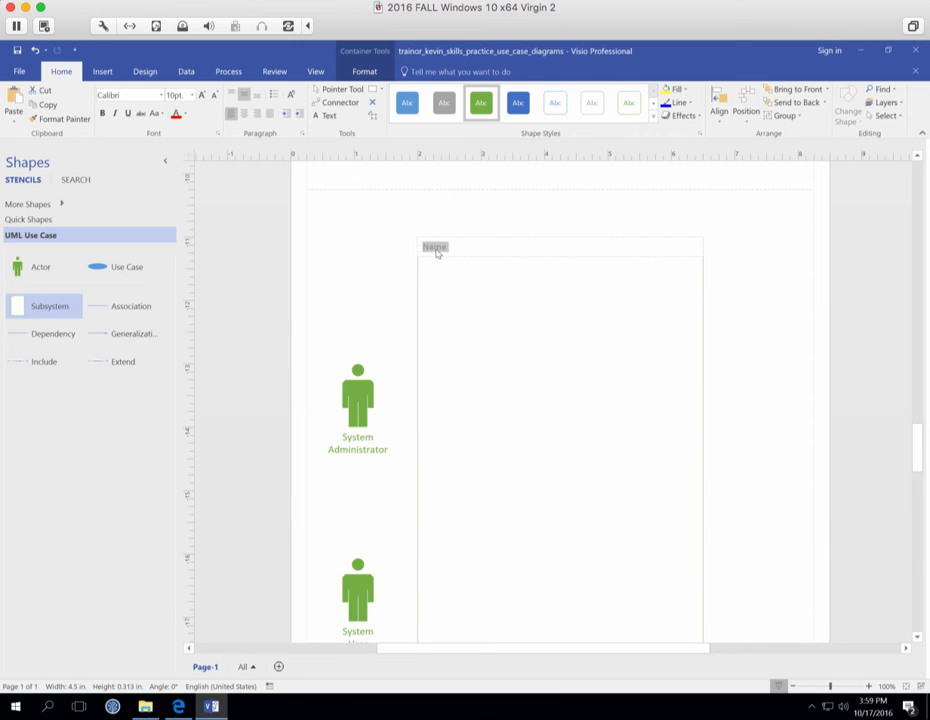
pyautogui.write('Administrative ')
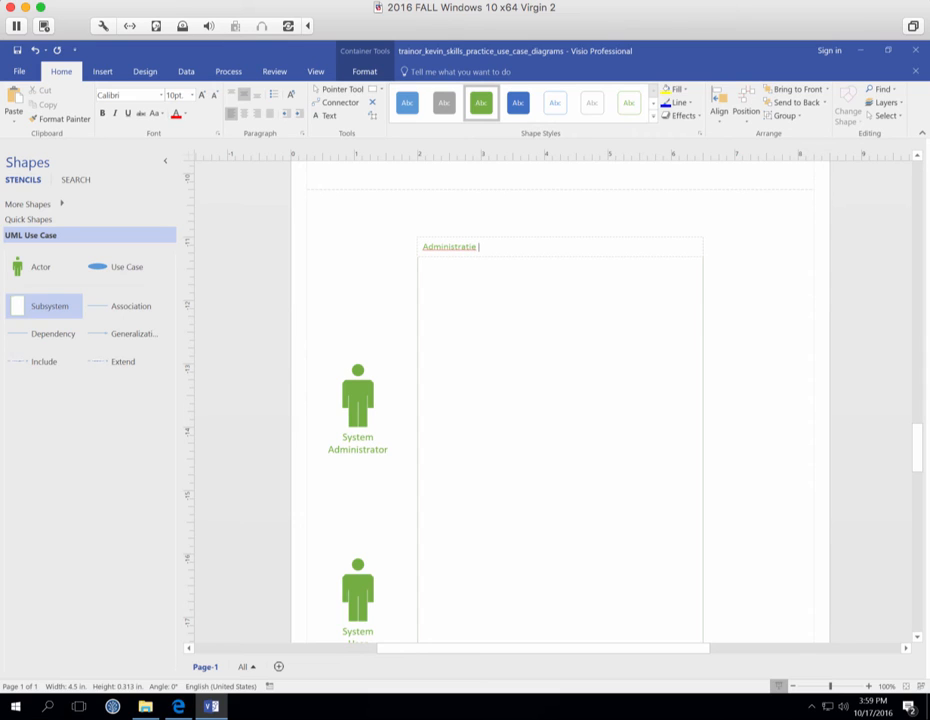
pyautogui.write('Use Cases')
pyautogui.click(602, 281)
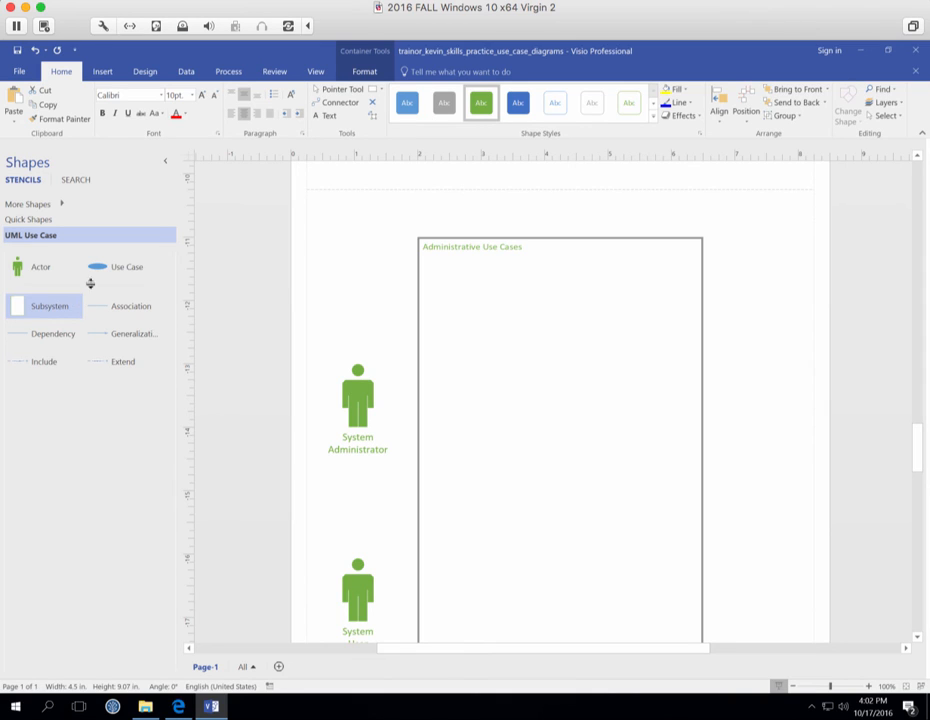
# - Add two Use Case ovals in the administrative subsystem, one level with each actor, and label the upper one "Authorize User"
pyautogui.moveTo(100, 268); pyautogui.dragTo(562, 399)
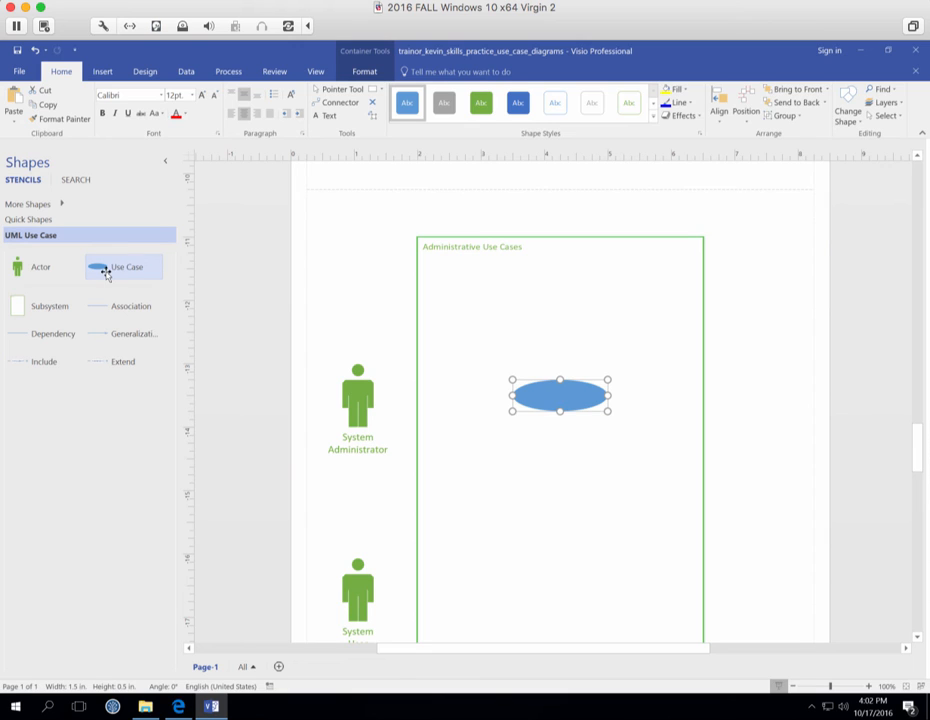
pyautogui.moveTo(106, 274); pyautogui.dragTo(558, 592)
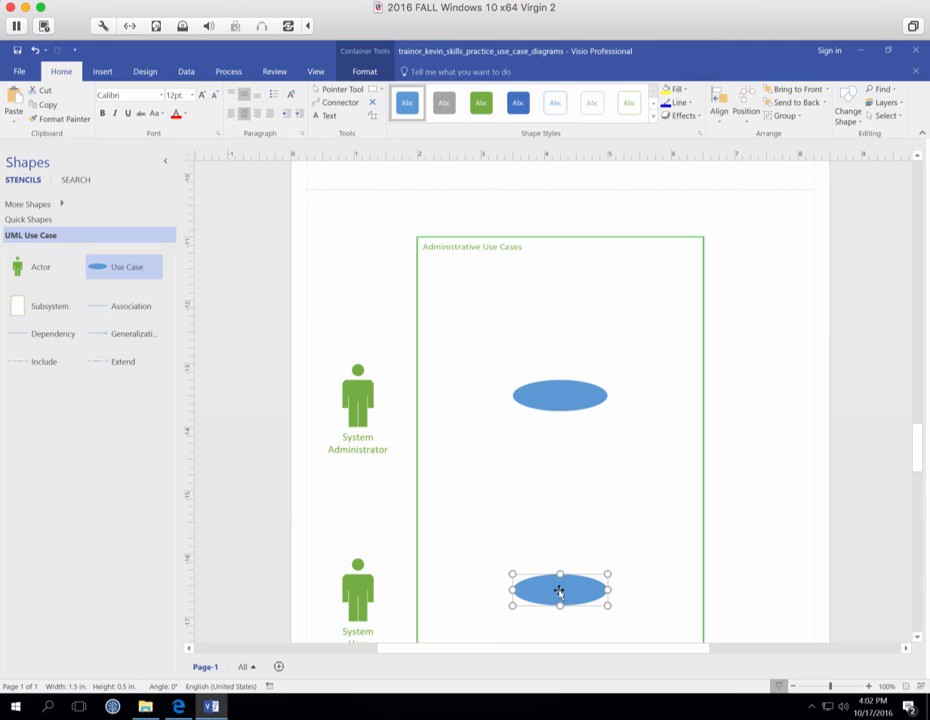
pyautogui.click(558, 396)
pyautogui.press('Delete')
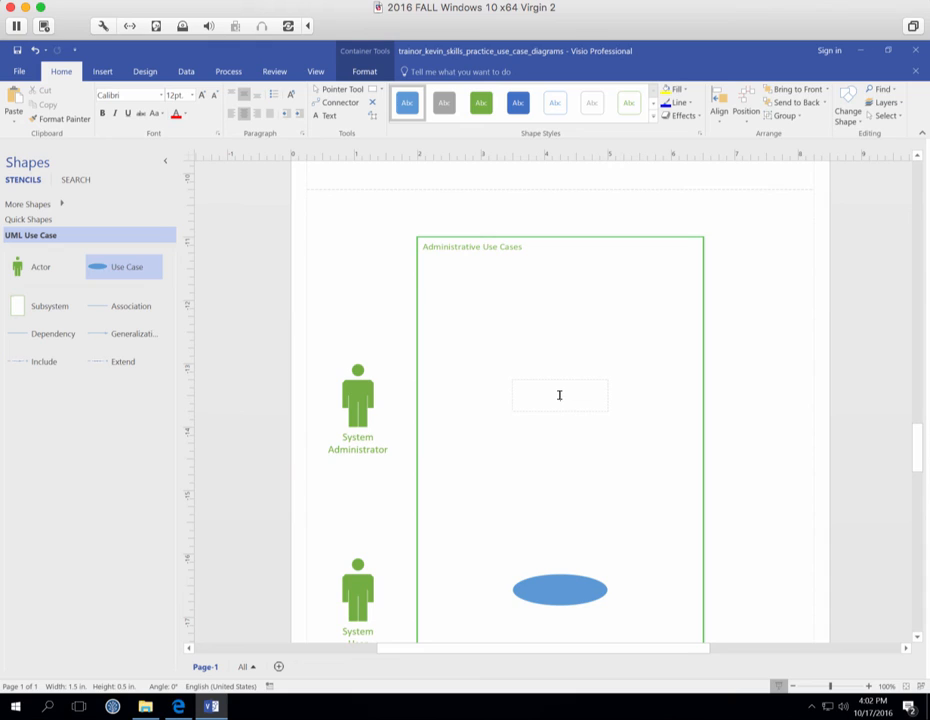
pyautogui.write('Authorize User')
pyautogui.click(614, 496)
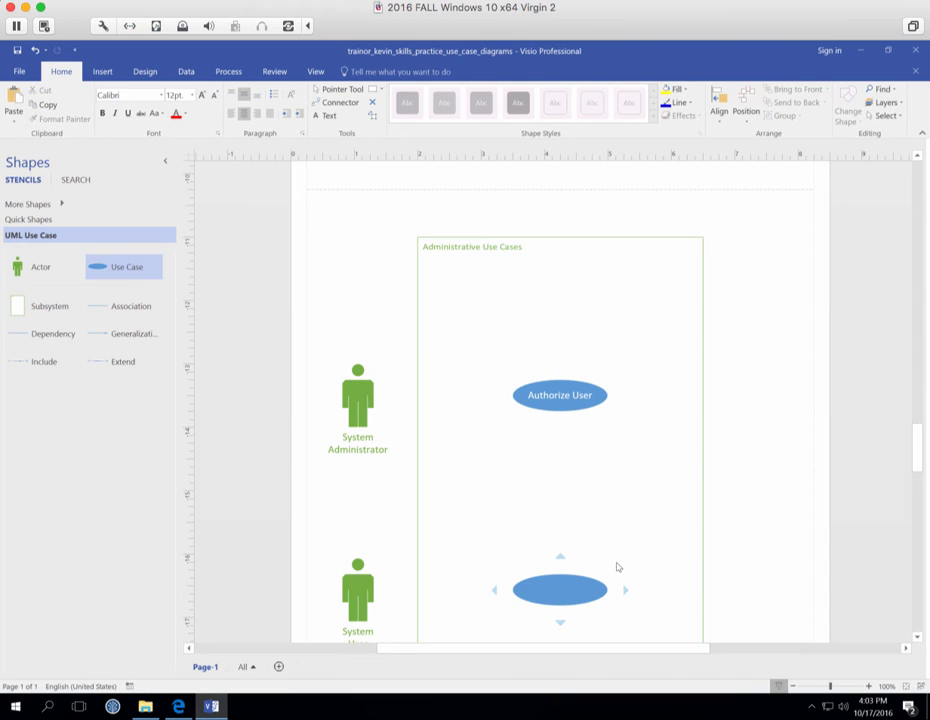
# - Label the empty use case oval beside the System User actor "Login"
pyautogui.doubleClick(567, 593)
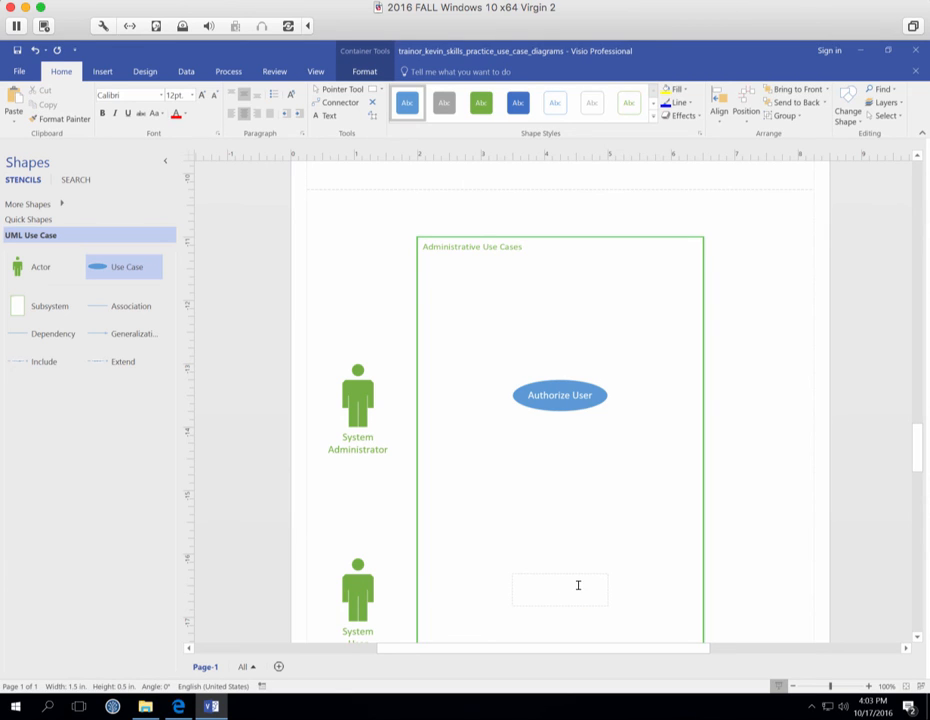
pyautogui.write('Login')
pyautogui.click(603, 621)
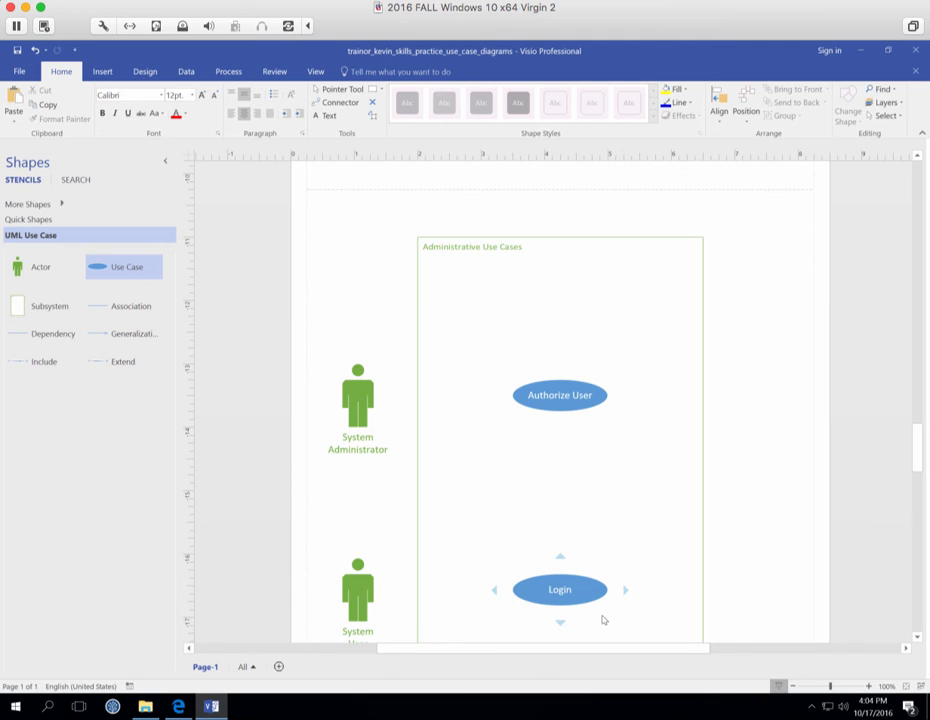
# - Review the instructor-facing and student-facing subsystems and their associations, ending back at the administrative actors and use cases
pyautogui.scroll(5, 610, 632)
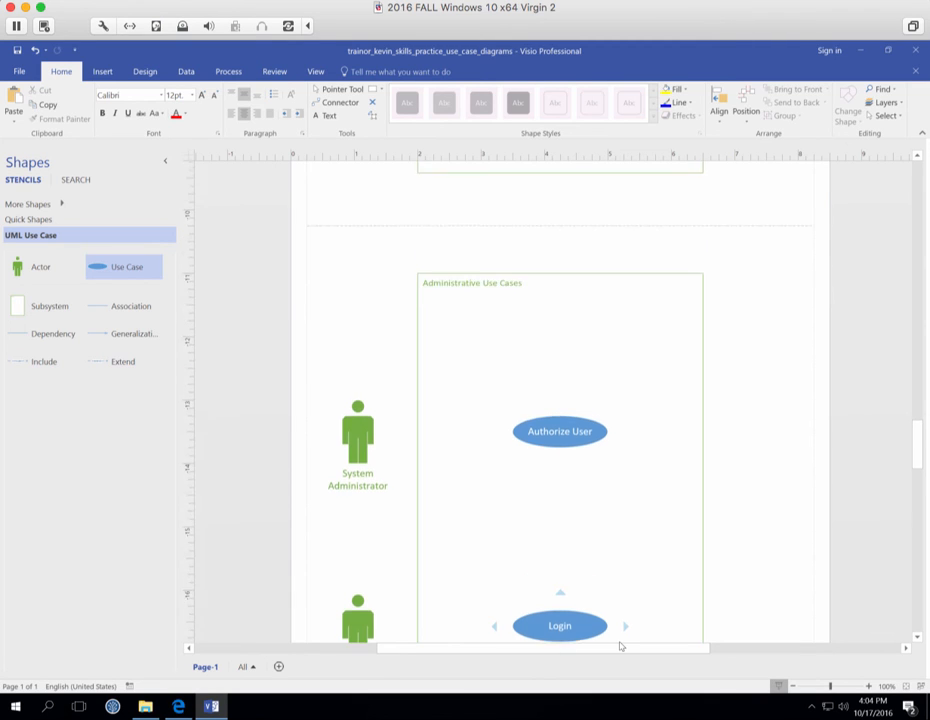
pyautogui.scroll(7, 638, 647)
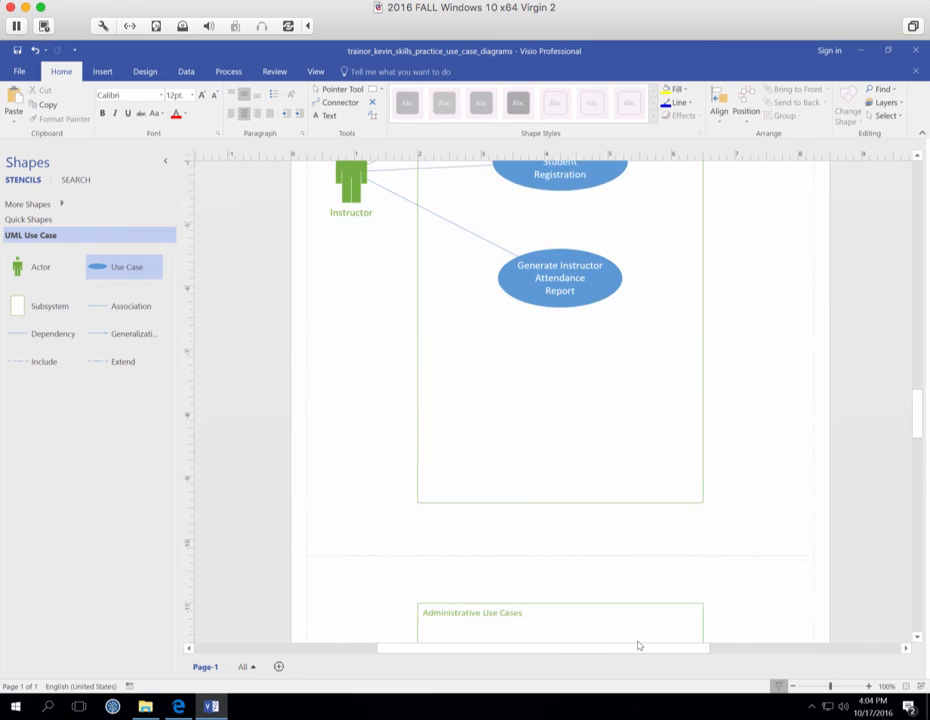
pyautogui.scroll(3, 639, 645)
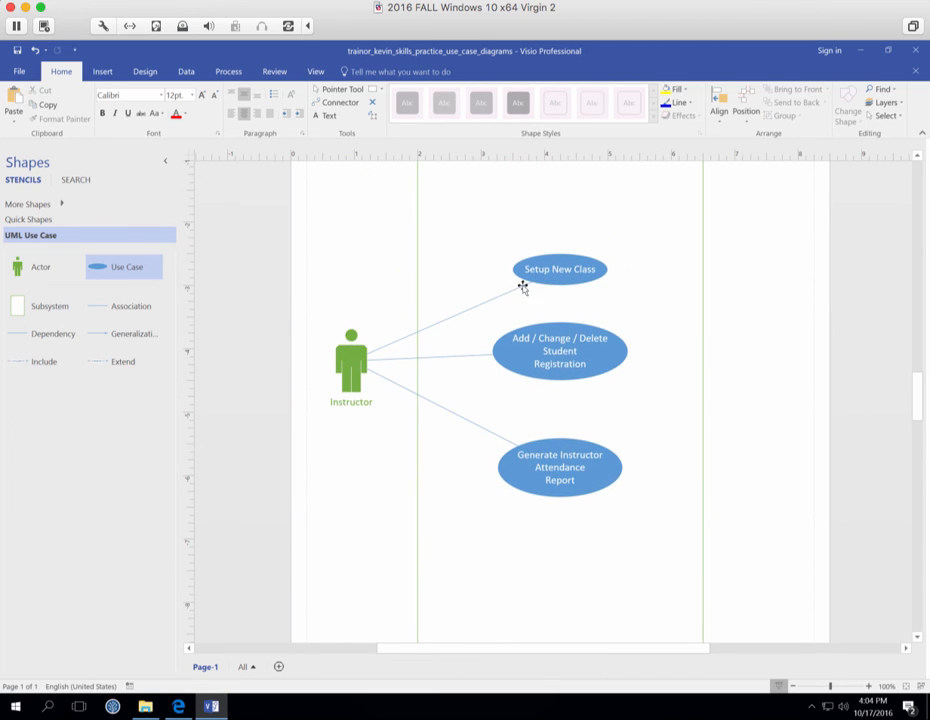
pyautogui.moveTo(511, 483)
pyautogui.scroll(1, 527, 477)
pyautogui.scroll(3, 526, 477)
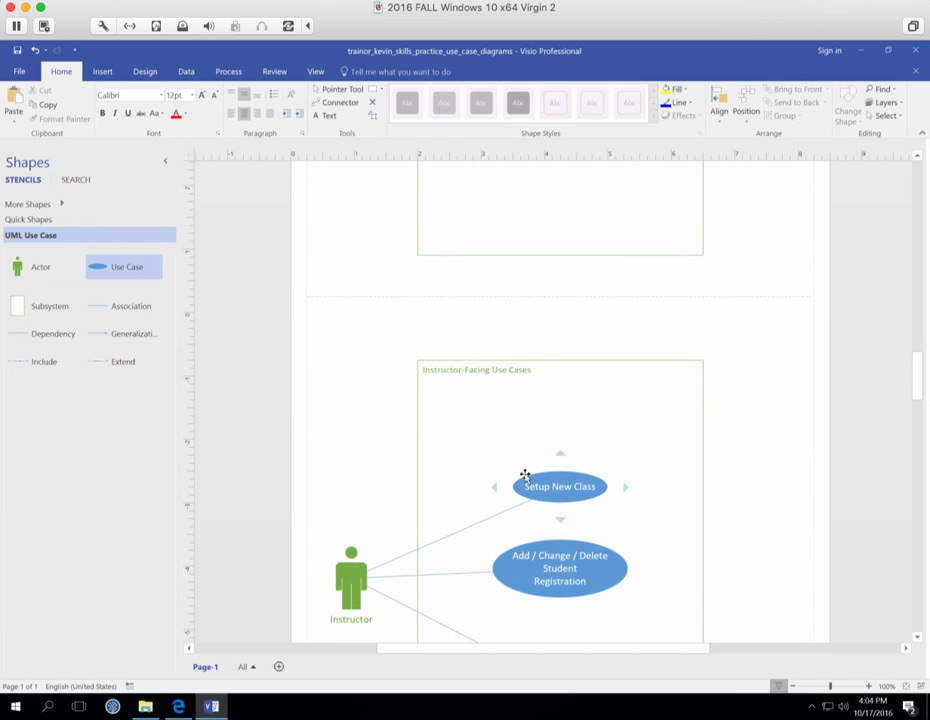
pyautogui.scroll(5, 527, 478)
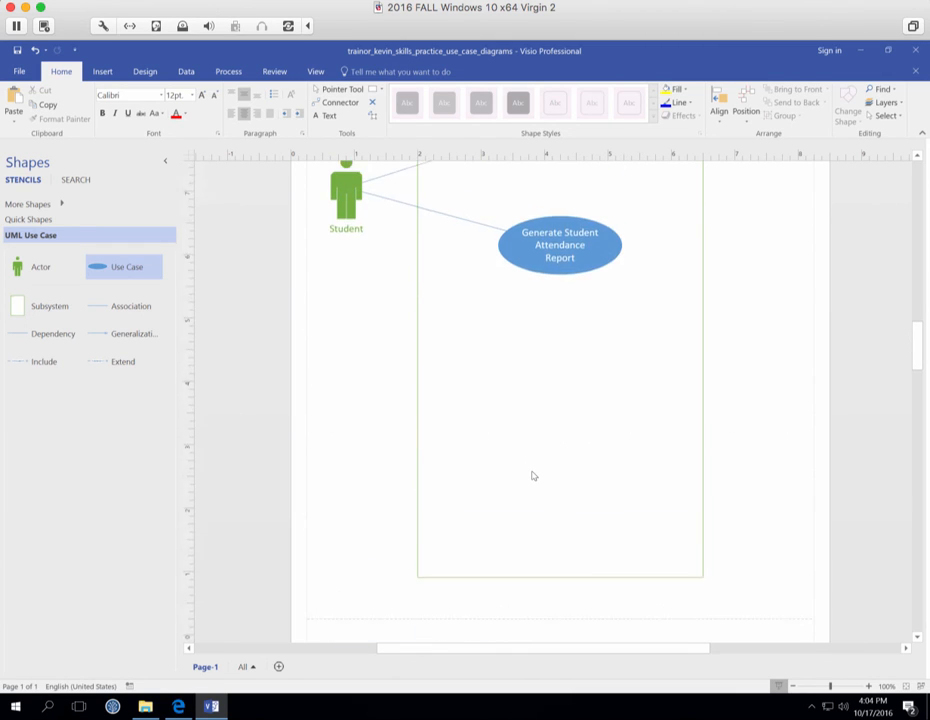
pyautogui.scroll(2, 533, 476)
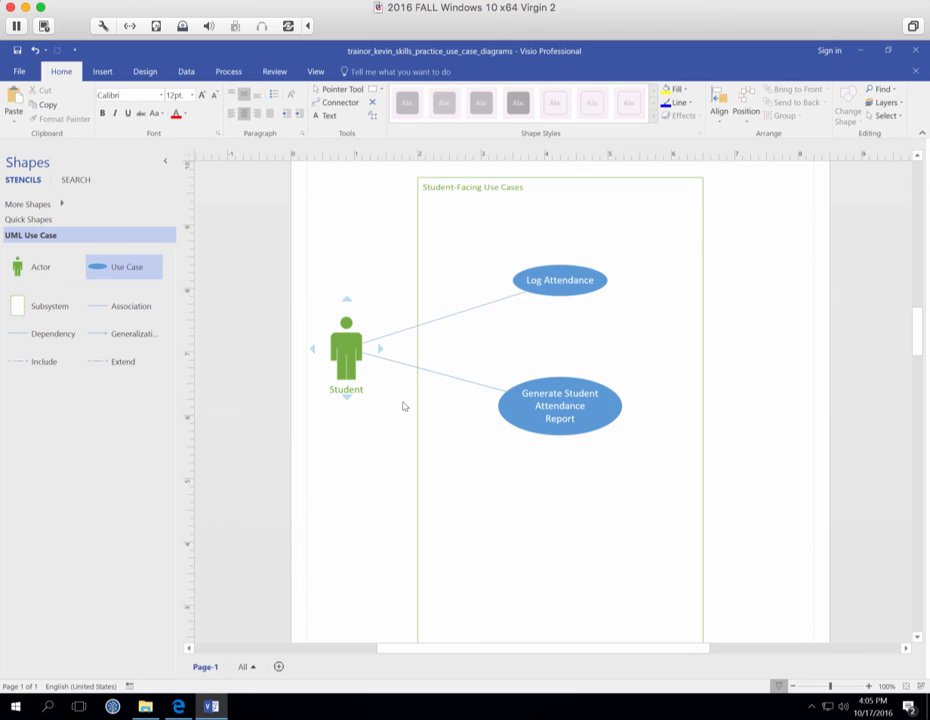
pyautogui.scroll(-5, 432, 419)
pyautogui.scroll(-14, 443, 413)
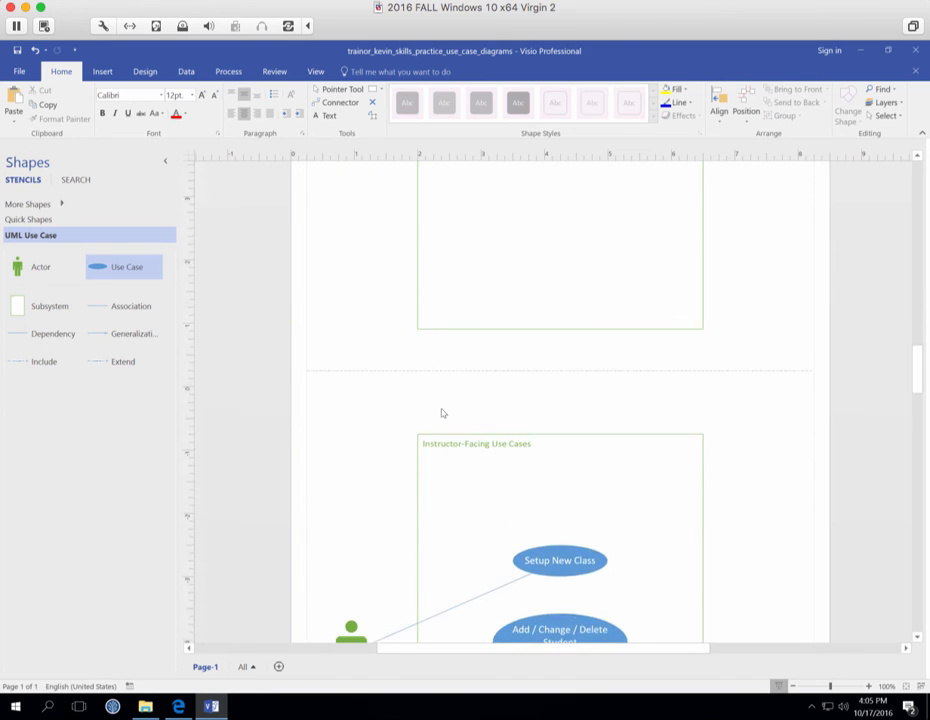
pyautogui.scroll(-11, 441, 404)
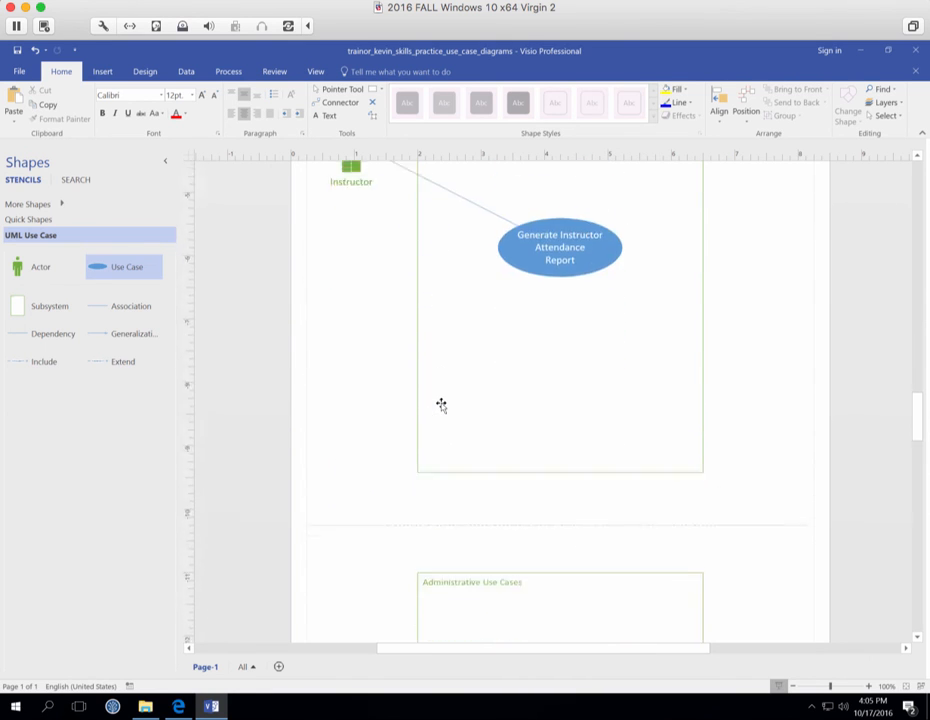
pyautogui.scroll(-4, 442, 405)
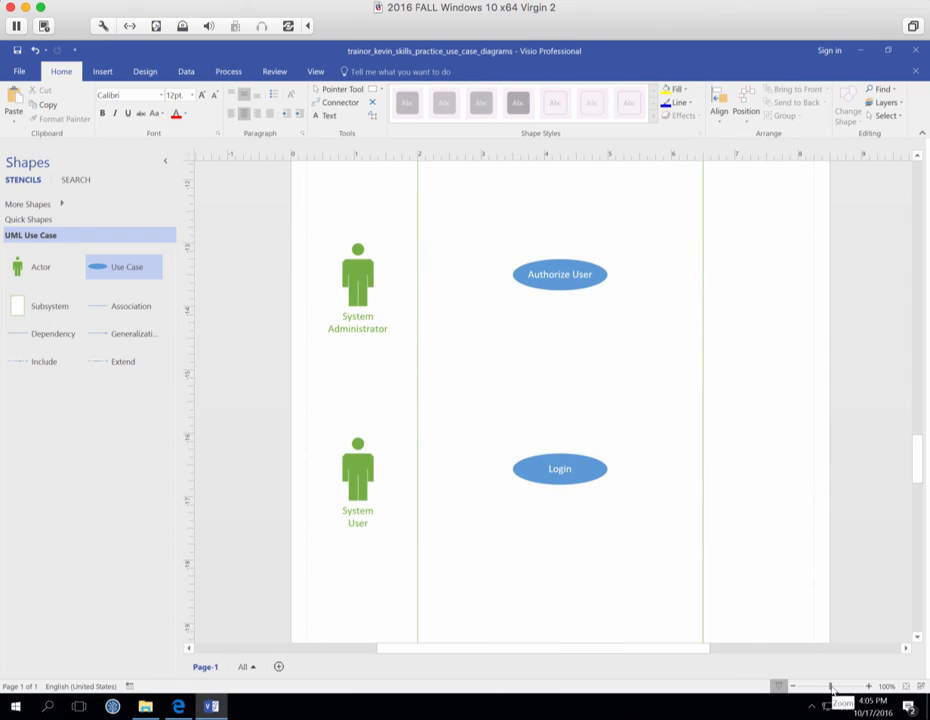
# - Connect the System Administrator actor to the "Authorize User" use case with an Association
pyautogui.moveTo(831, 688); pyautogui.dragTo(836, 688)
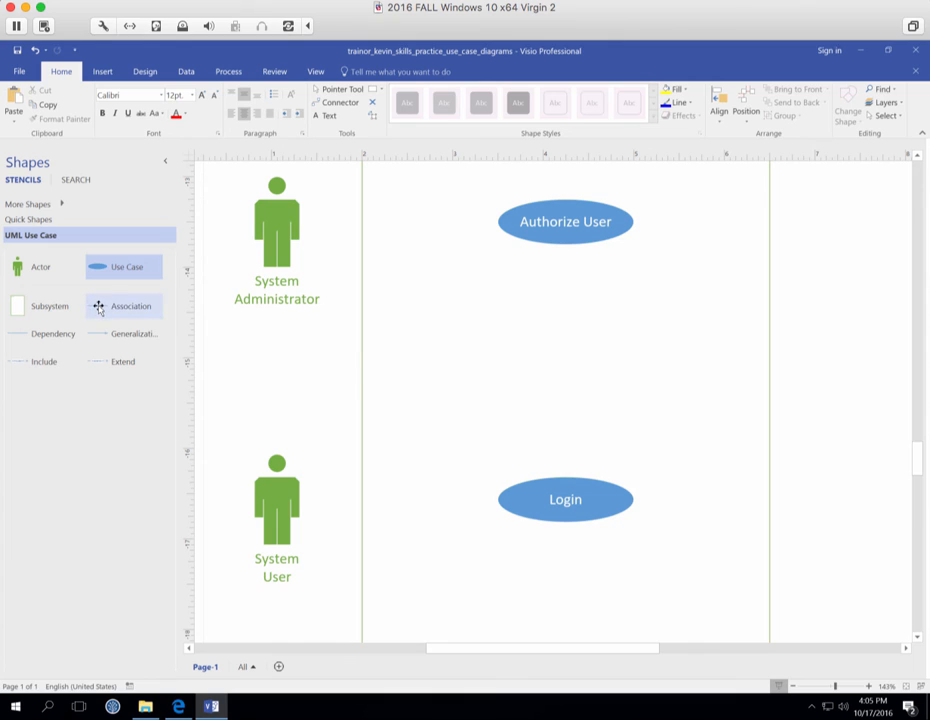
pyautogui.moveTo(98, 308); pyautogui.dragTo(524, 221)
pyautogui.click(528, 281)
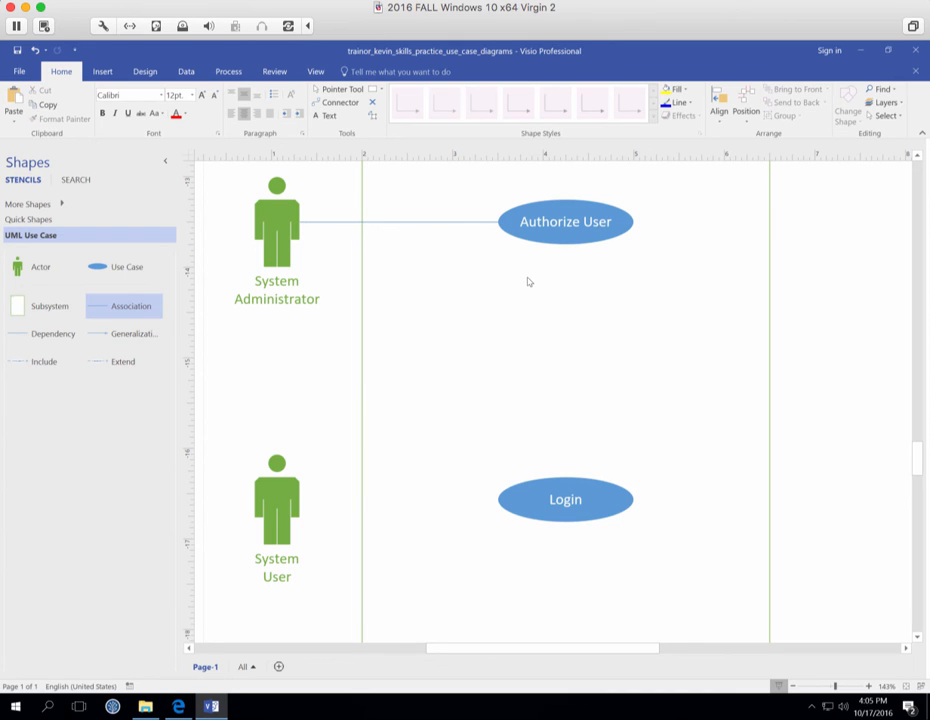
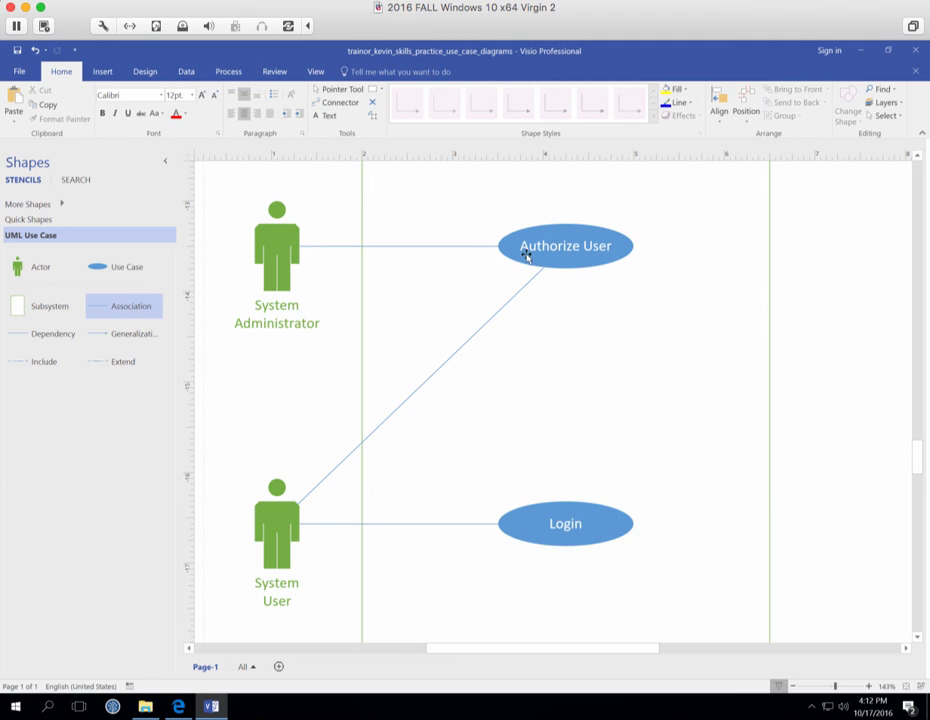
# - Check the instructor use cases and save the diagram under its existing file name
pyautogui.moveTo(527, 257)
pyautogui.scroll(5, 521, 262)
pyautogui.scroll(9, 521, 264)
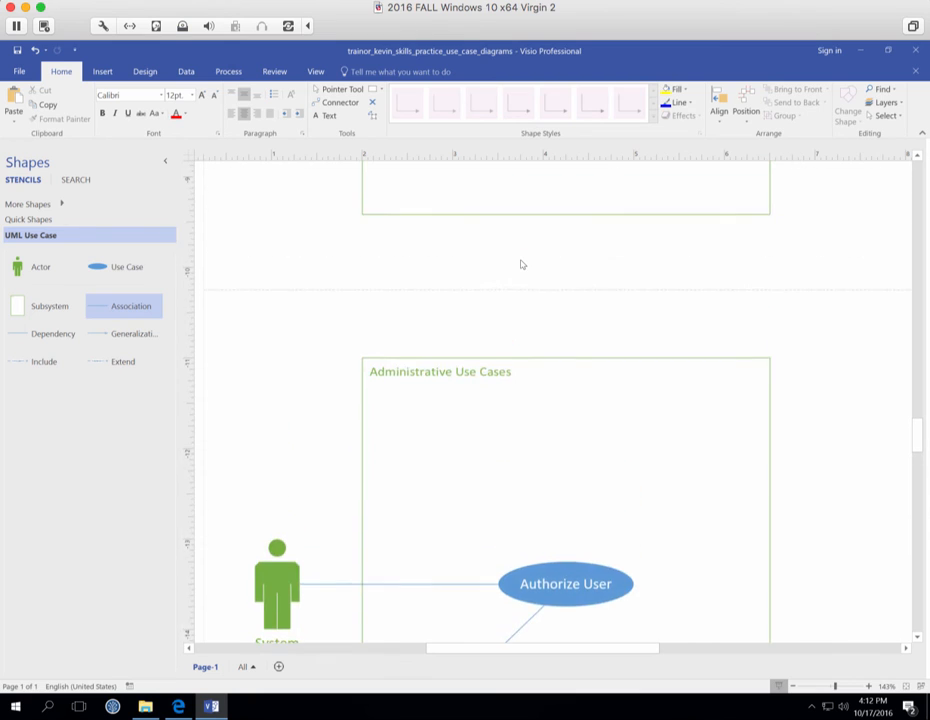
pyautogui.scroll(8, 521, 264)
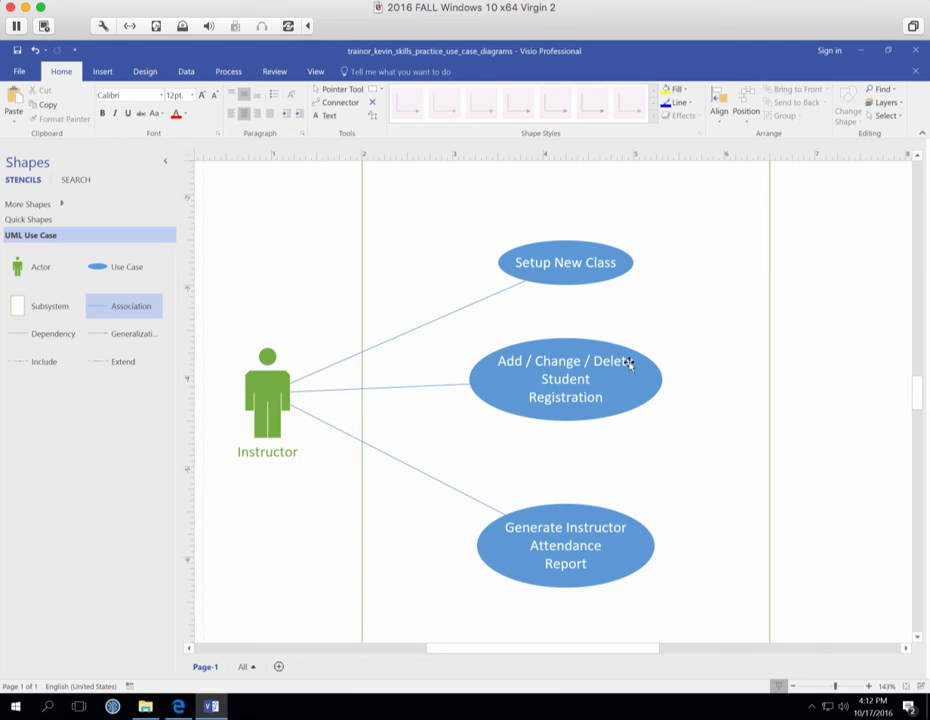
pyautogui.moveTo(628, 362)
pyautogui.moveTo(582, 577)
pyautogui.click(20, 73)
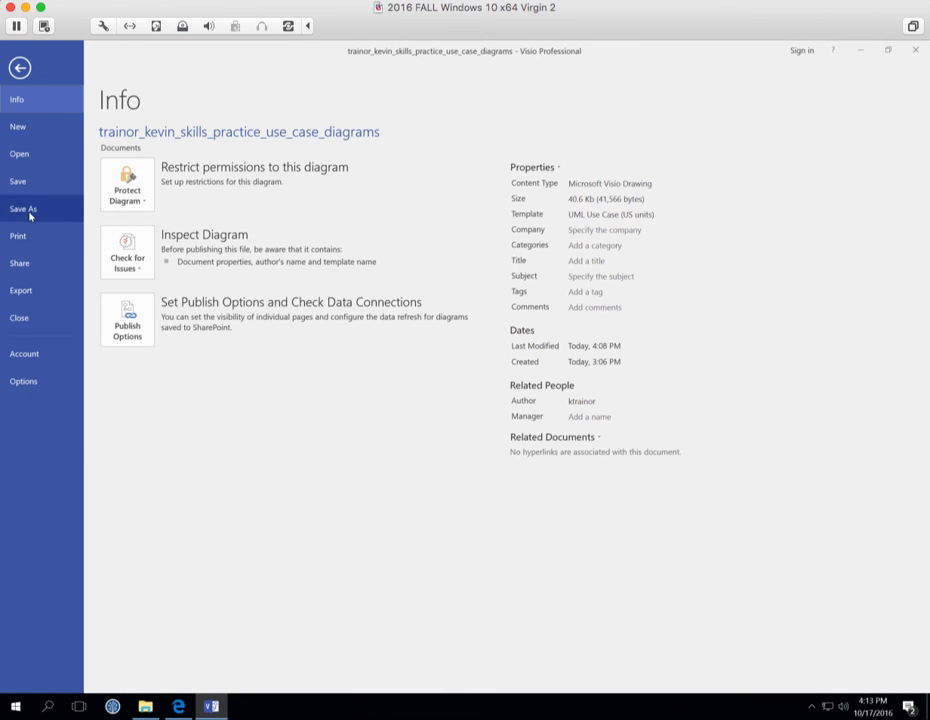
pyautogui.click(17, 183)
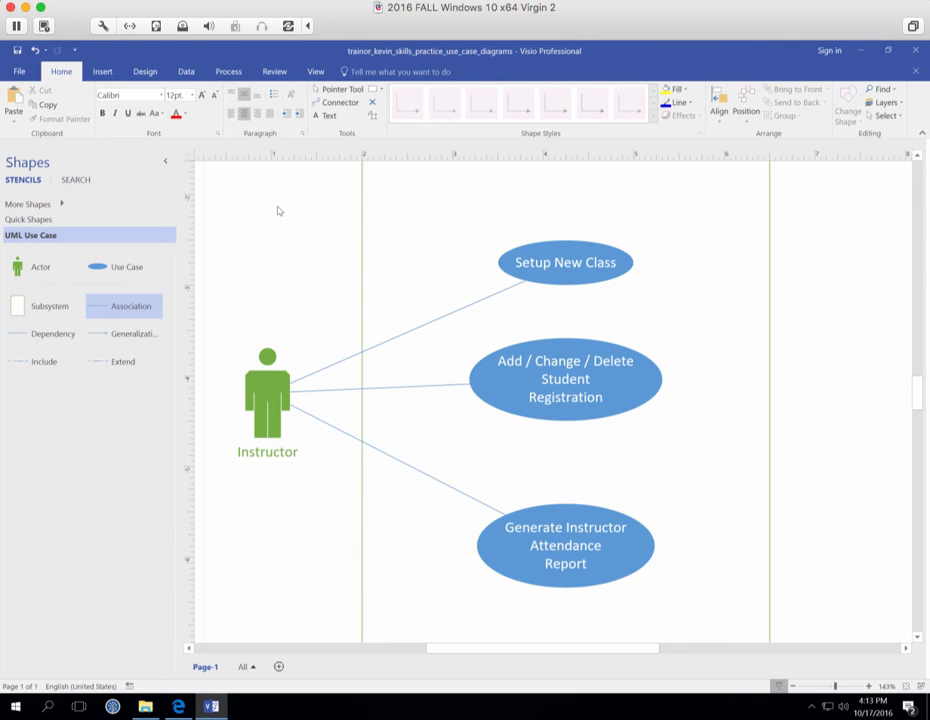
# - Save a PDF copy of the diagram in the Documents folder under the same file name
pyautogui.click(20, 72)
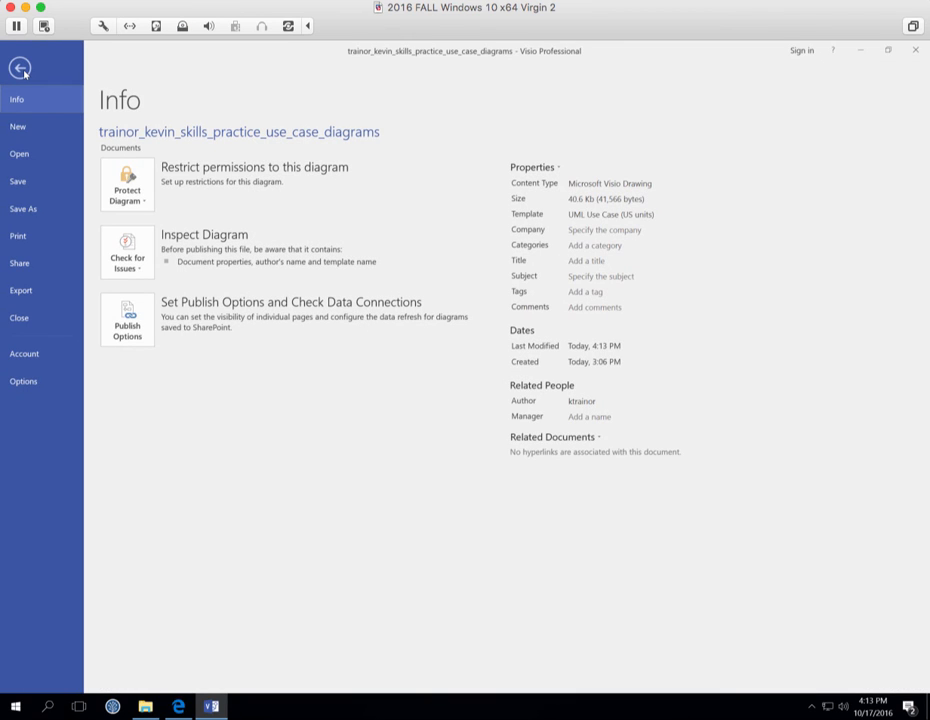
pyautogui.click(29, 210)
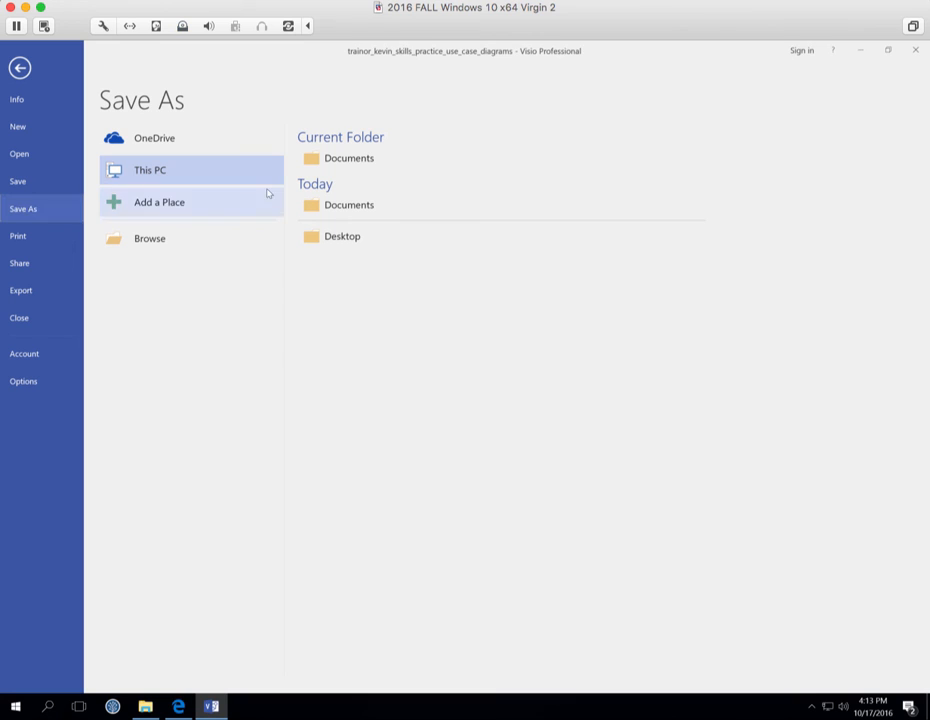
pyautogui.click(339, 159)
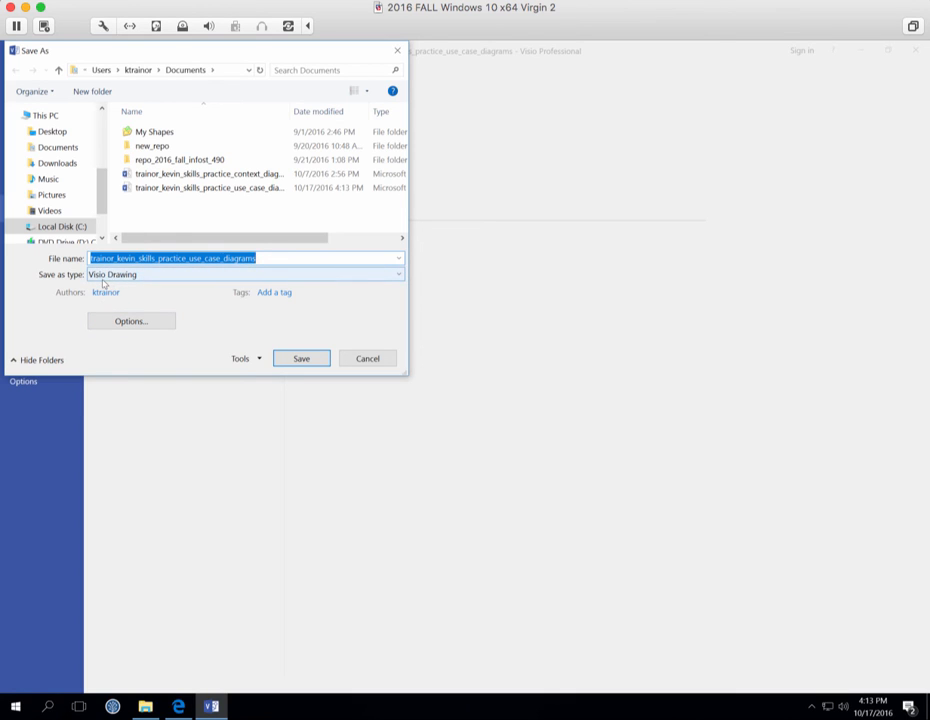
pyautogui.click(400, 276)
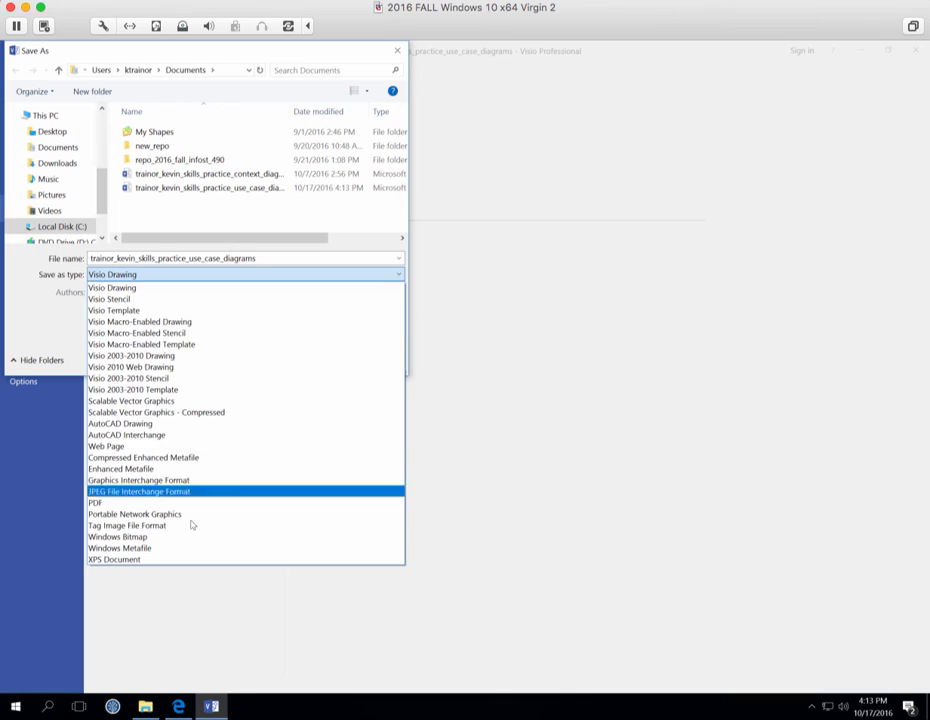
pyautogui.click(97, 503)
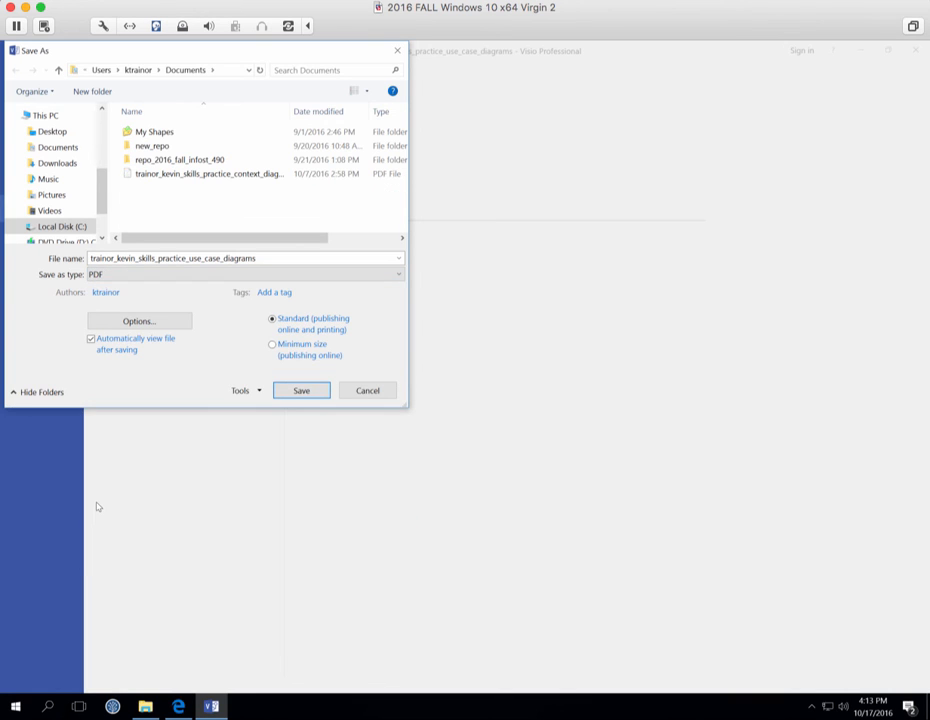
pyautogui.click(299, 391)
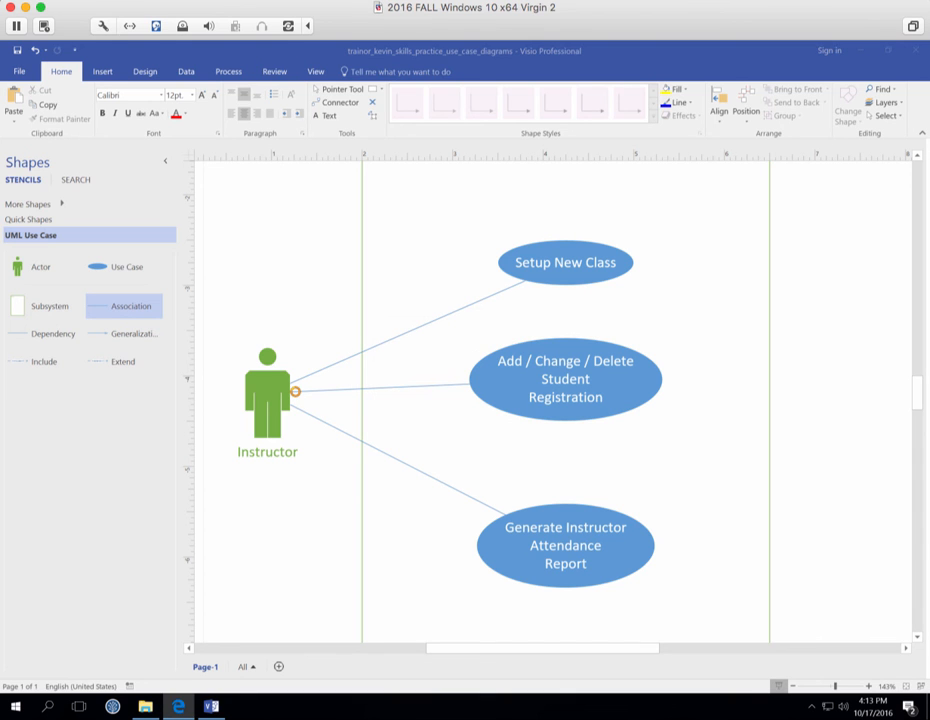
# - Switch to Microsoft Edge and examine the student, instructor and administrative use case diagrams in the exported PDF
pyautogui.click(178, 706)
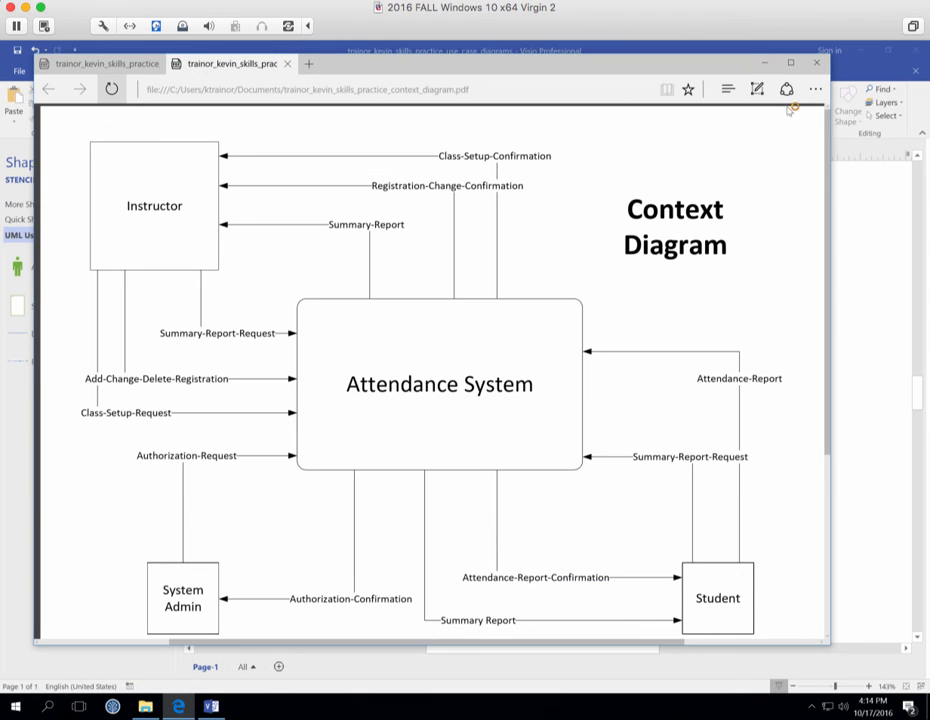
pyautogui.click(790, 66)
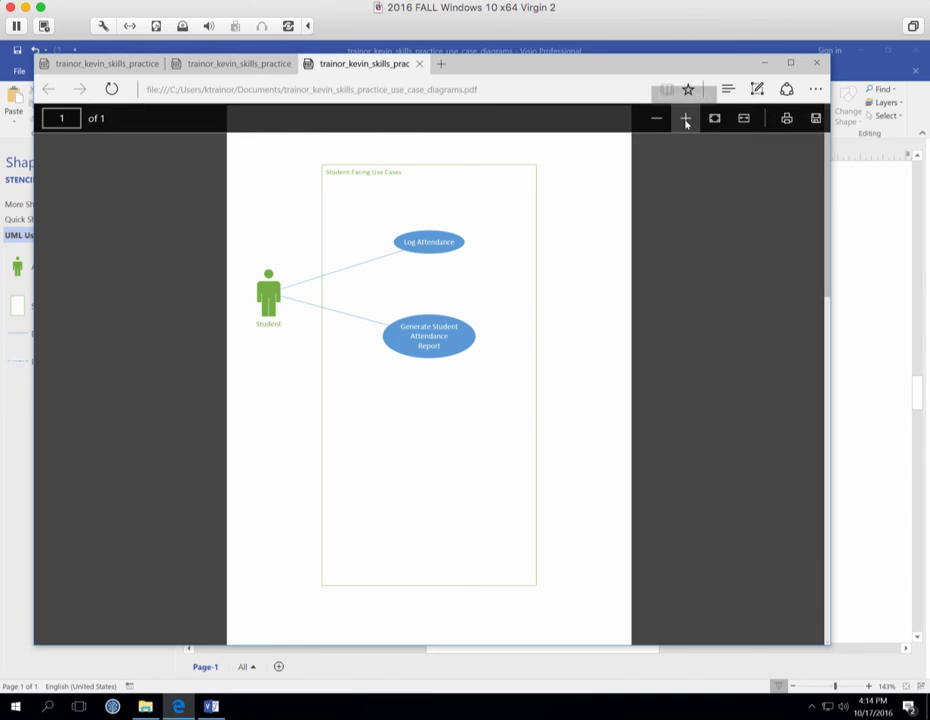
pyautogui.click(686, 119)
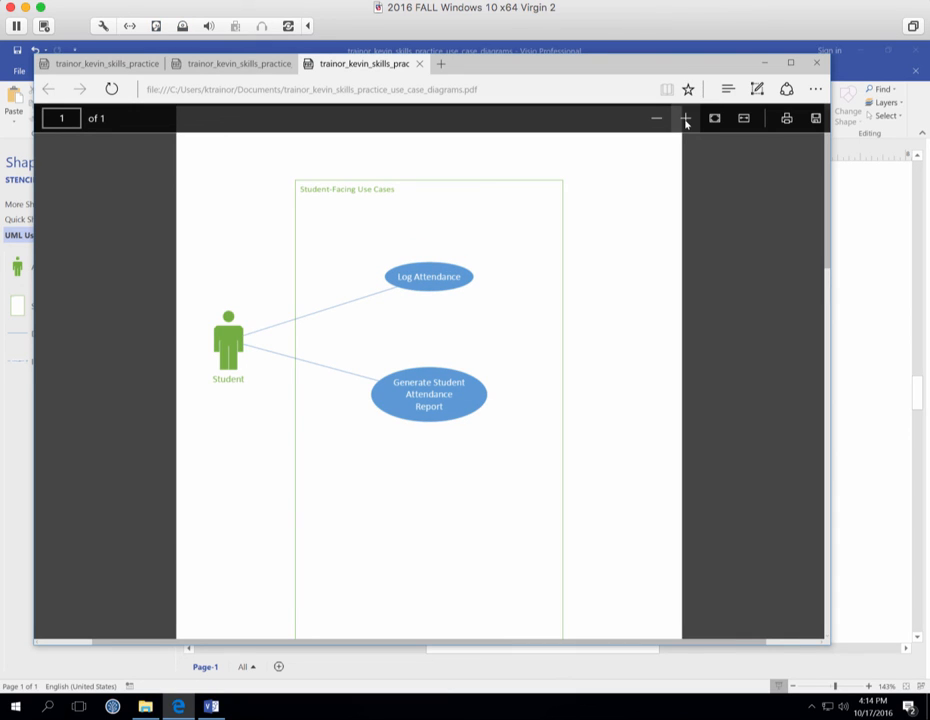
pyautogui.click(686, 119)
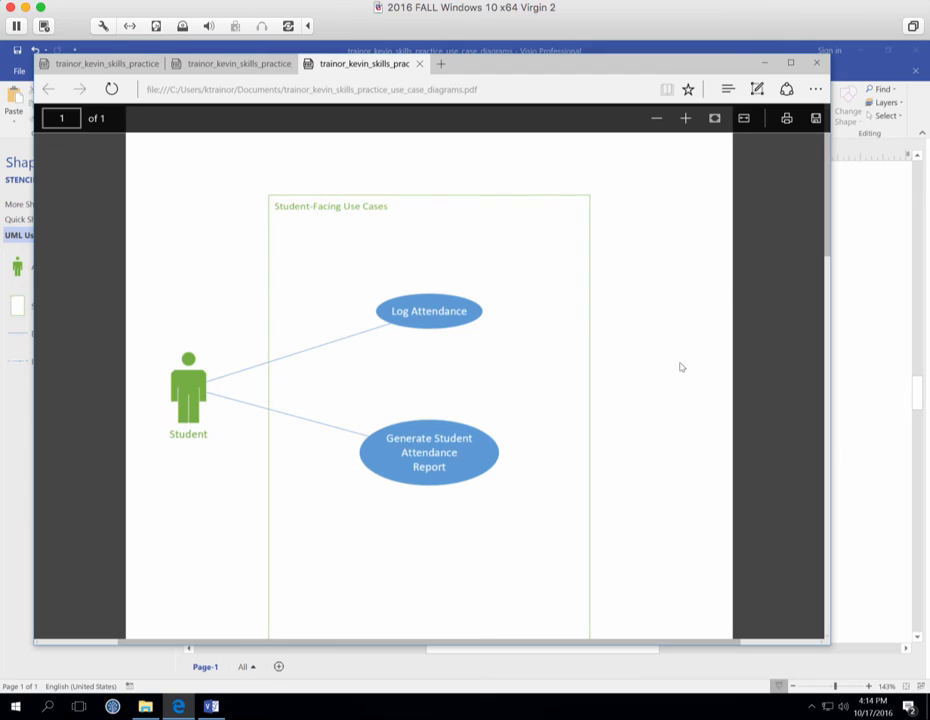
pyautogui.scroll(-10, 690, 372)
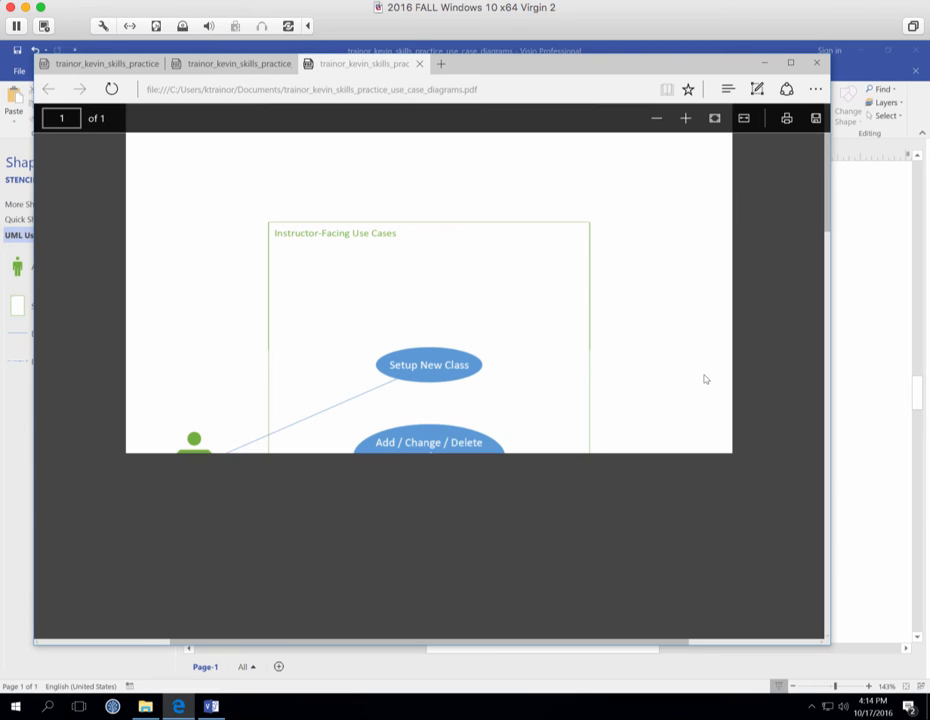
pyautogui.scroll(3, 705, 379)
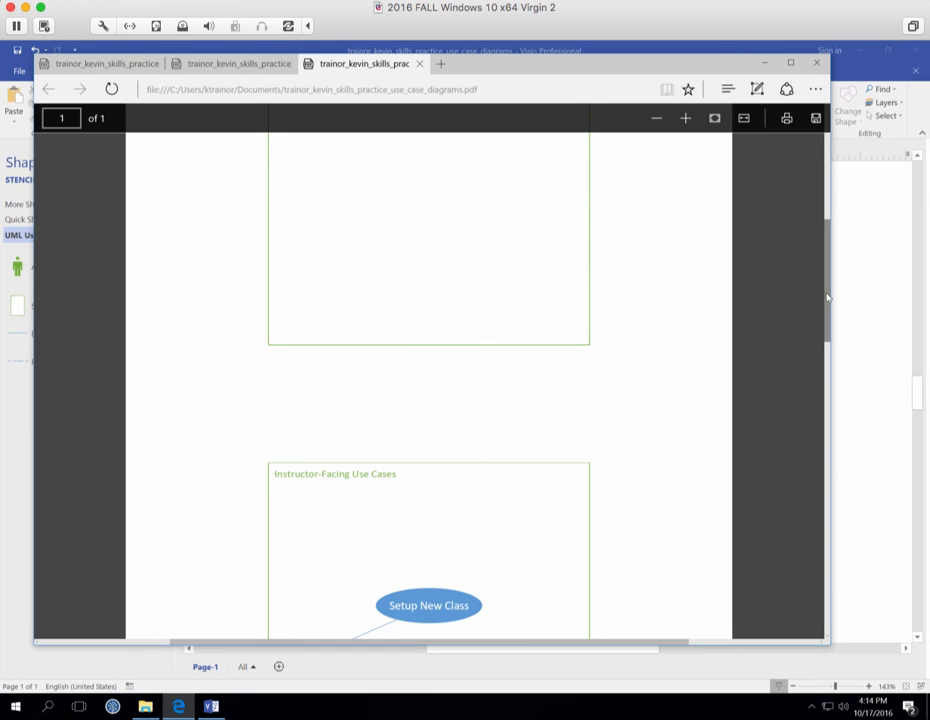
pyautogui.moveTo(826, 297); pyautogui.dragTo(843, 368)
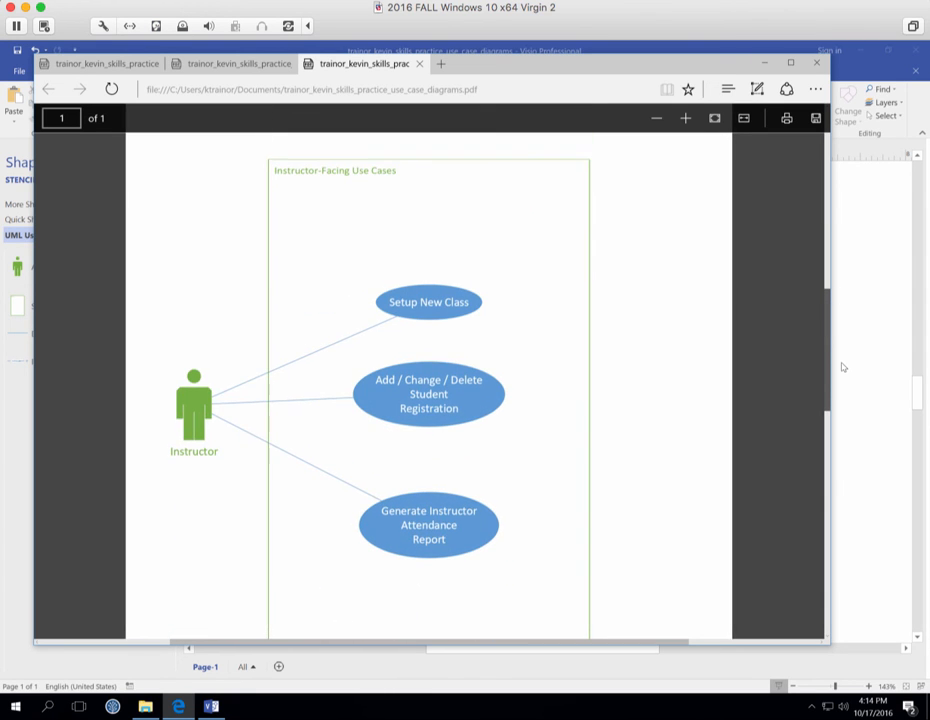
pyautogui.scroll(-3, 841, 386)
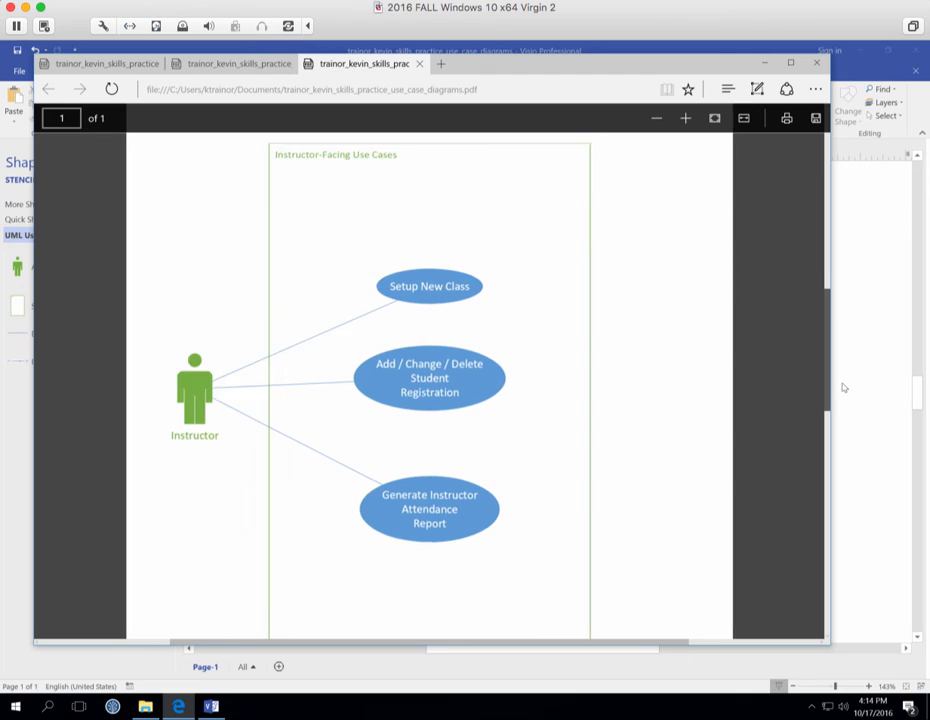
pyautogui.scroll(-10, 841, 500)
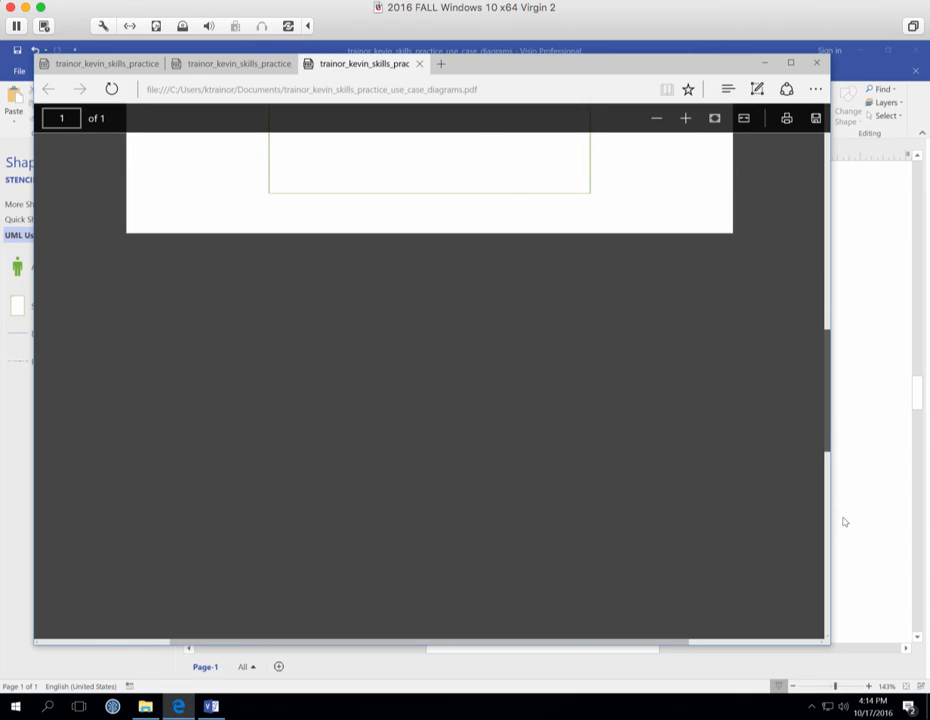
pyautogui.scroll(5, 843, 538)
pyautogui.scroll(-1, 843, 540)
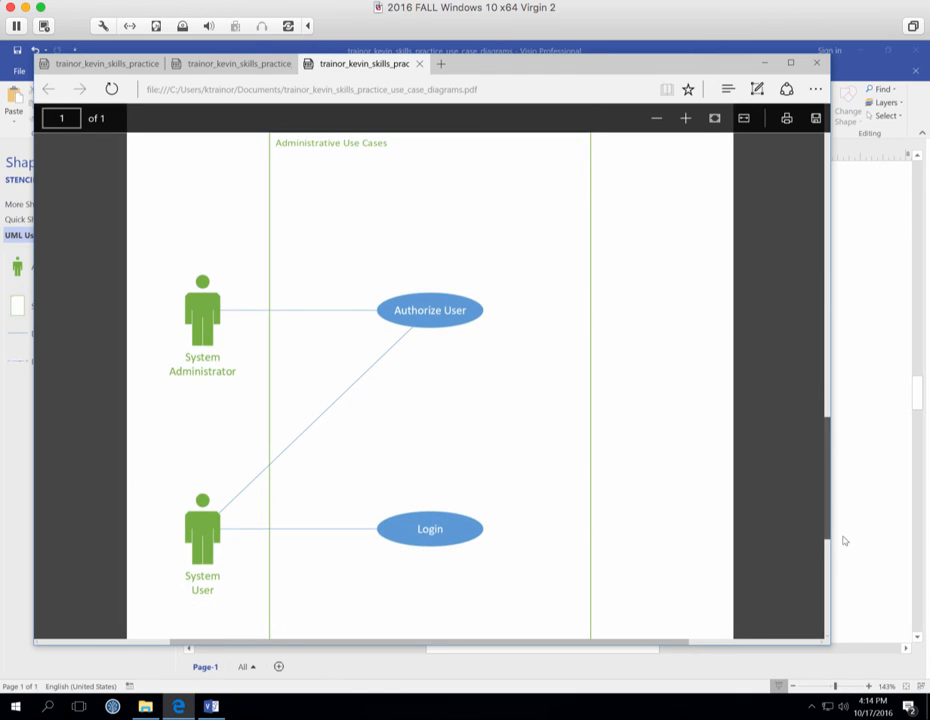
pyautogui.moveTo(842, 535); pyautogui.dragTo(841, 528)
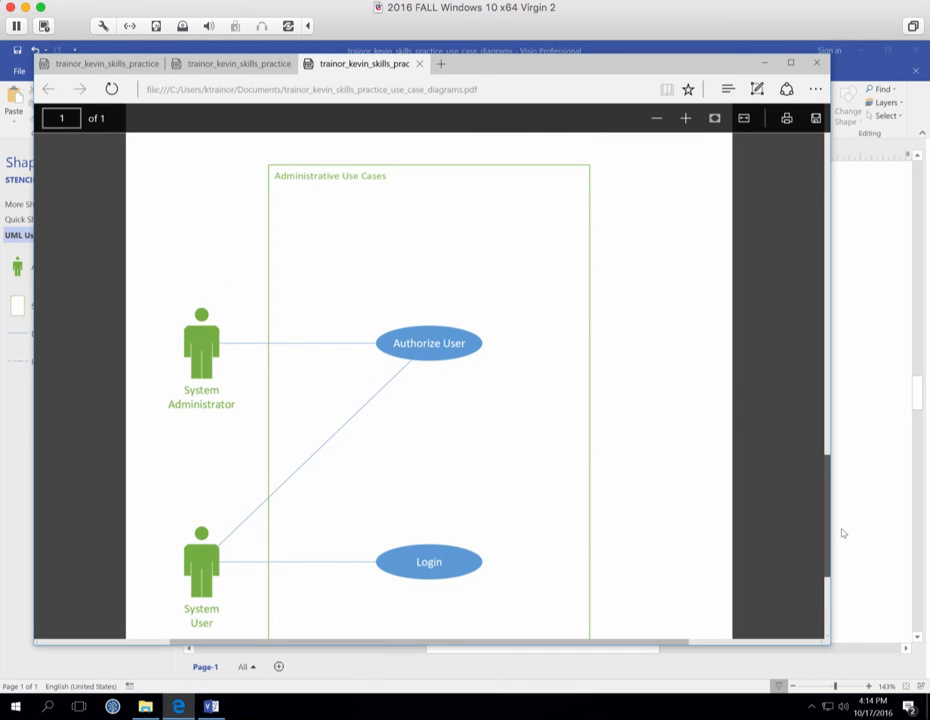
pyautogui.scroll(-1, 842, 534)
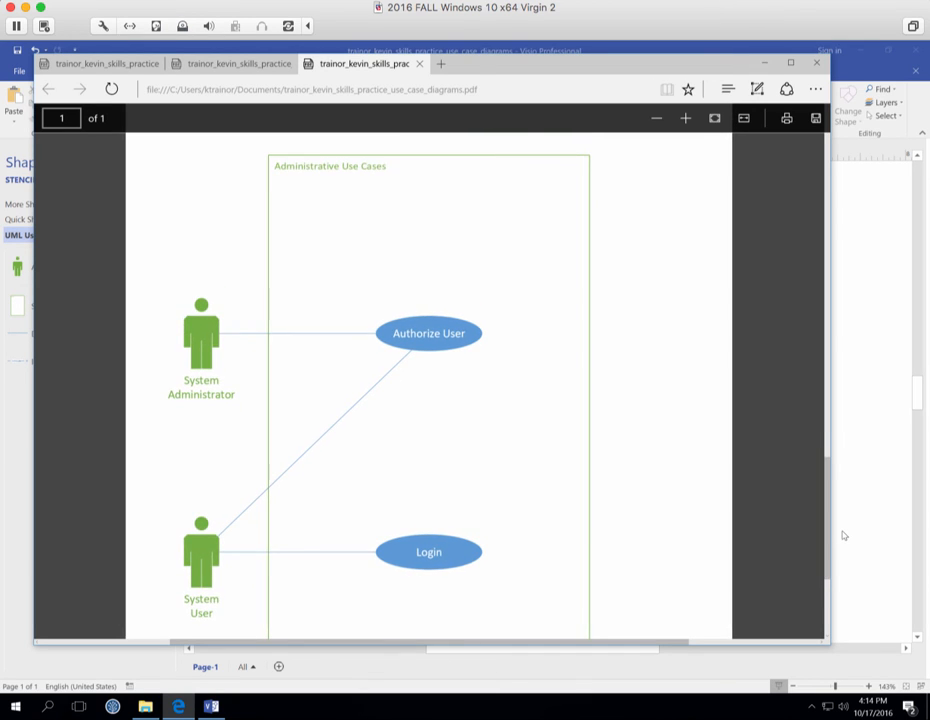